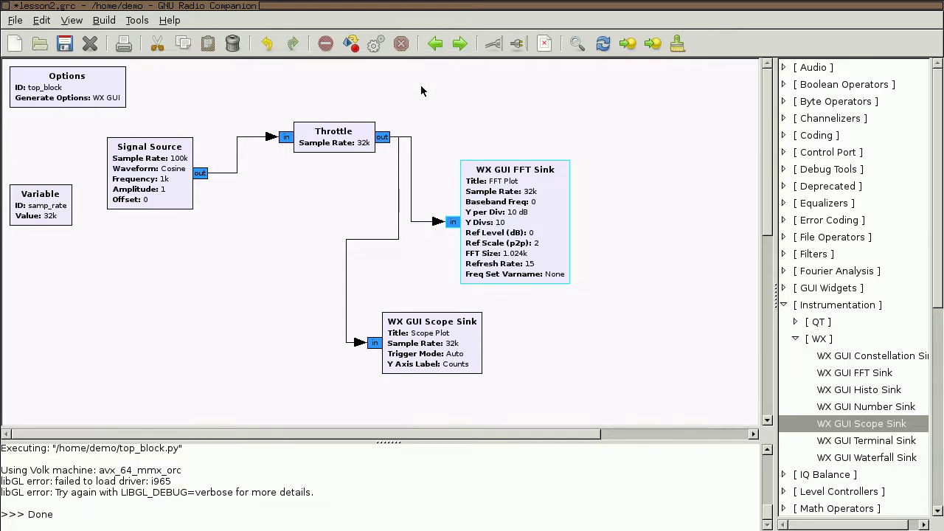
# - Reposition the WX GUI Scope Sink and WX GUI FFT Sink blocks slightly to tidy the flowgraph layout
pyautogui.moveTo(434, 336); pyautogui.dragTo(429, 325)
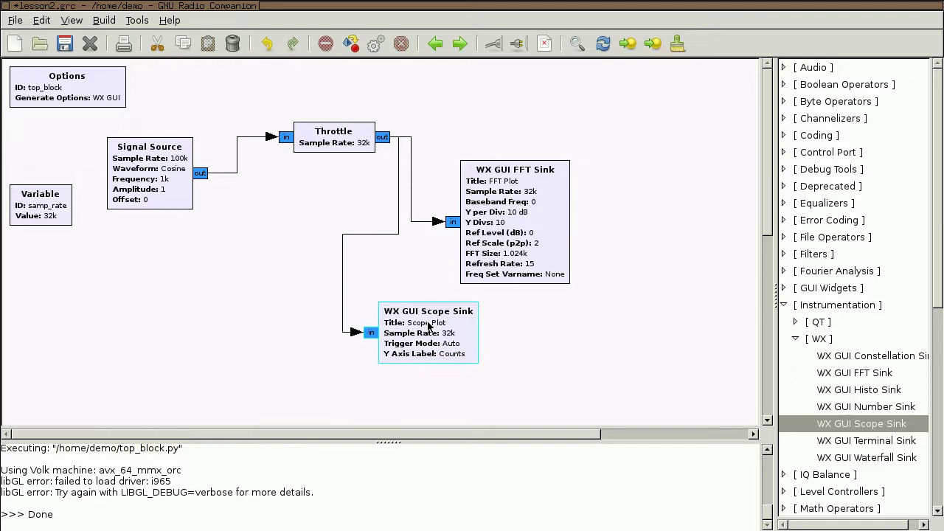
pyautogui.moveTo(516, 265); pyautogui.dragTo(525, 265)
pyautogui.click(435, 130)
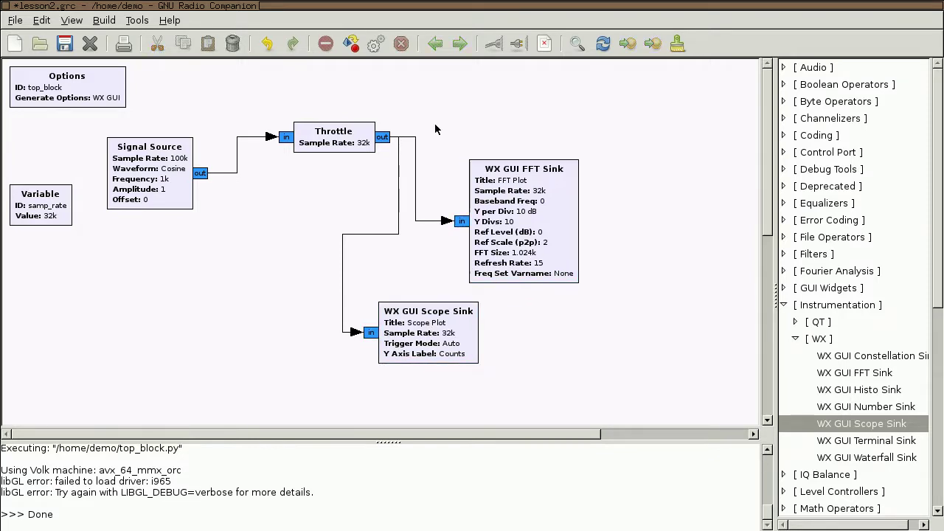
# - Run the flowgraph and place its plot window beside the Signal Source block to examine the scope and FFT plots
pyautogui.click(377, 54)
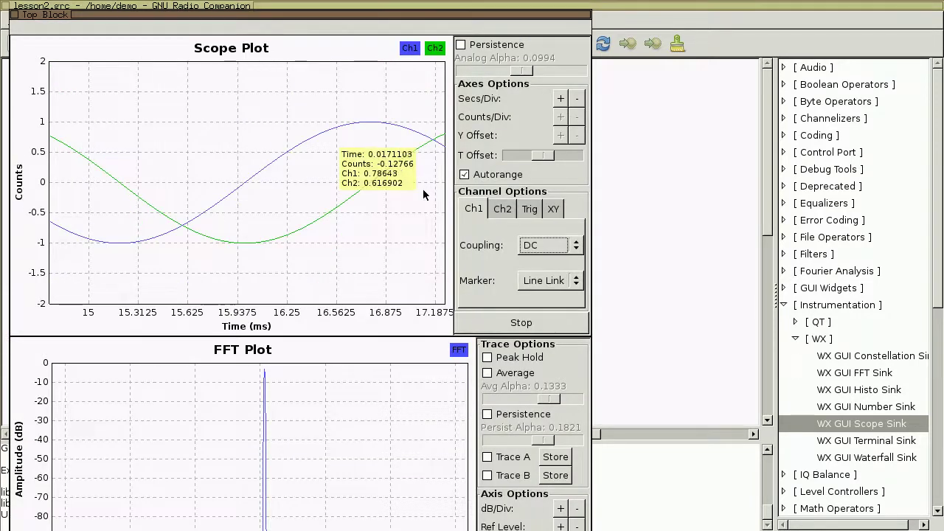
pyautogui.moveTo(443, 18); pyautogui.dragTo(457, 9)
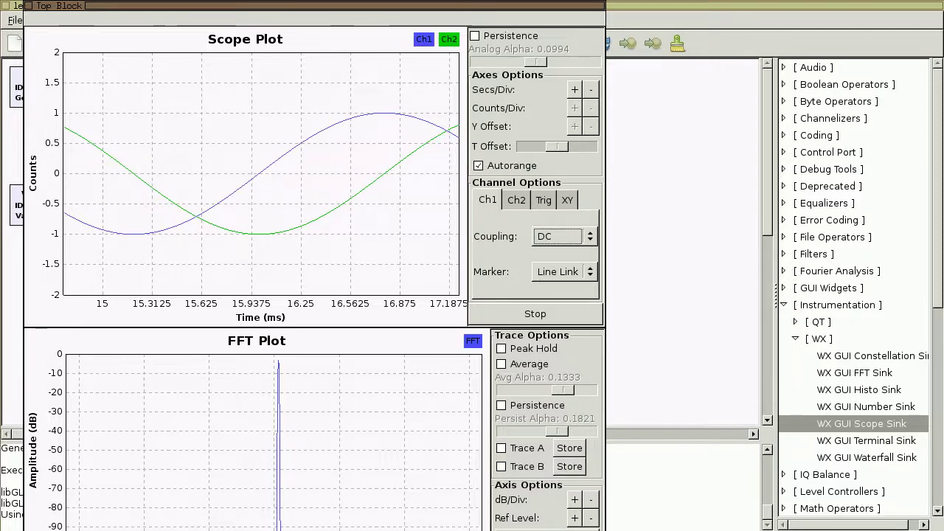
pyautogui.moveTo(350, 7); pyautogui.dragTo(636, 0)
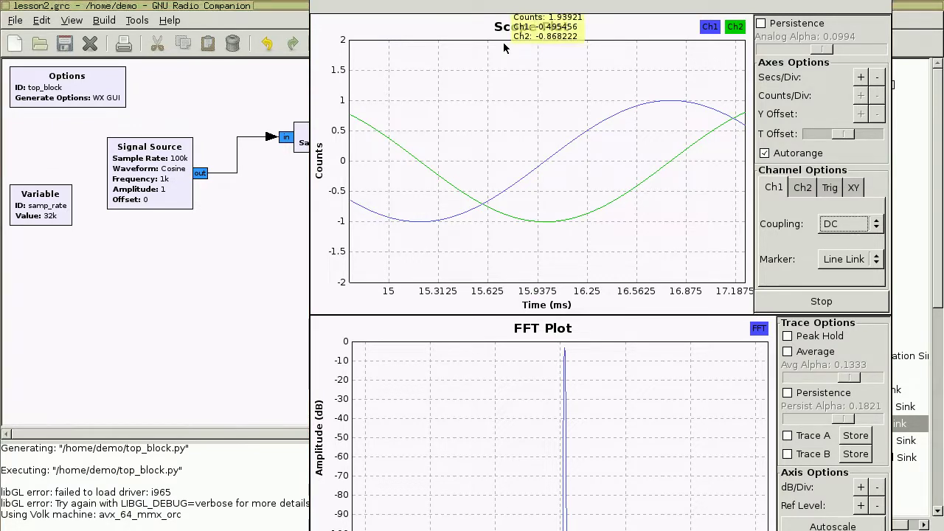
pyautogui.moveTo(655, 126)
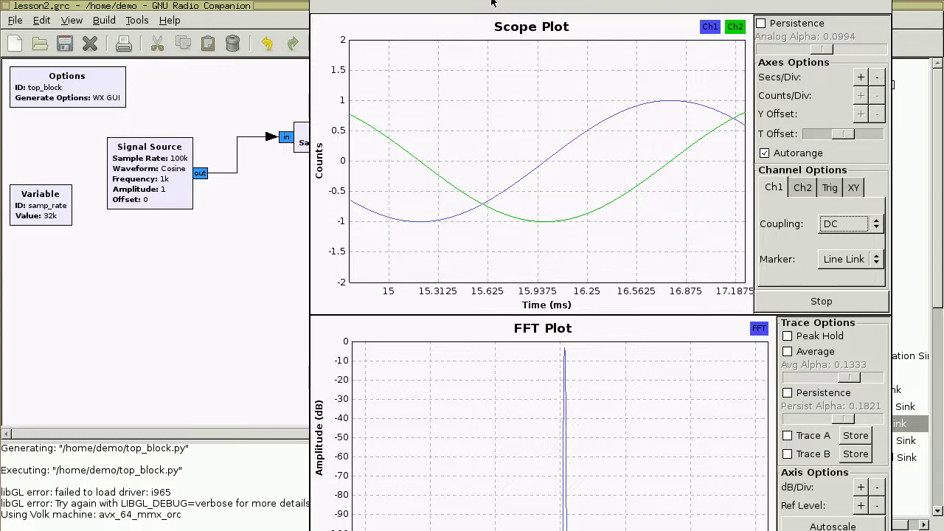
# - Stop the running flowgraph and set the Signal Source's sample rate to the variable samp_rate
pyautogui.moveTo(491, 4); pyautogui.dragTo(492, 55)
pyautogui.click(399, 44)
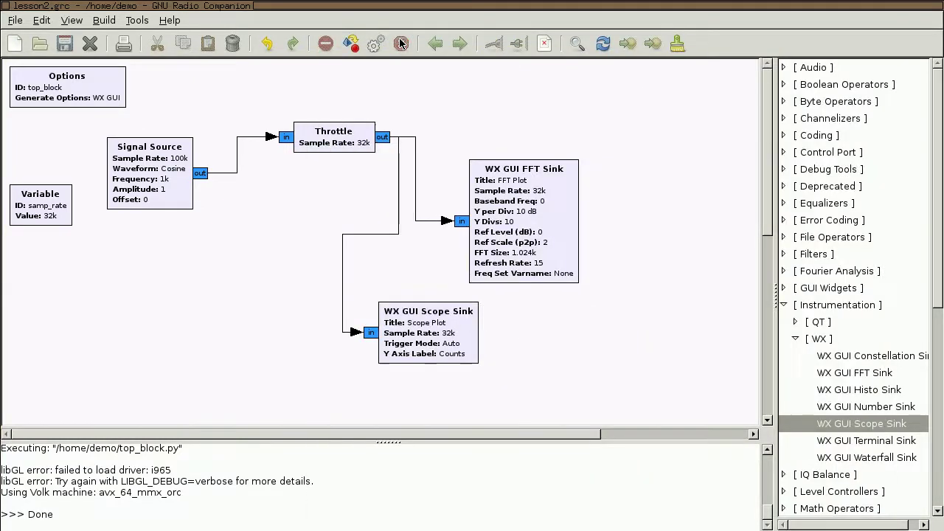
pyautogui.rightClick(163, 177)
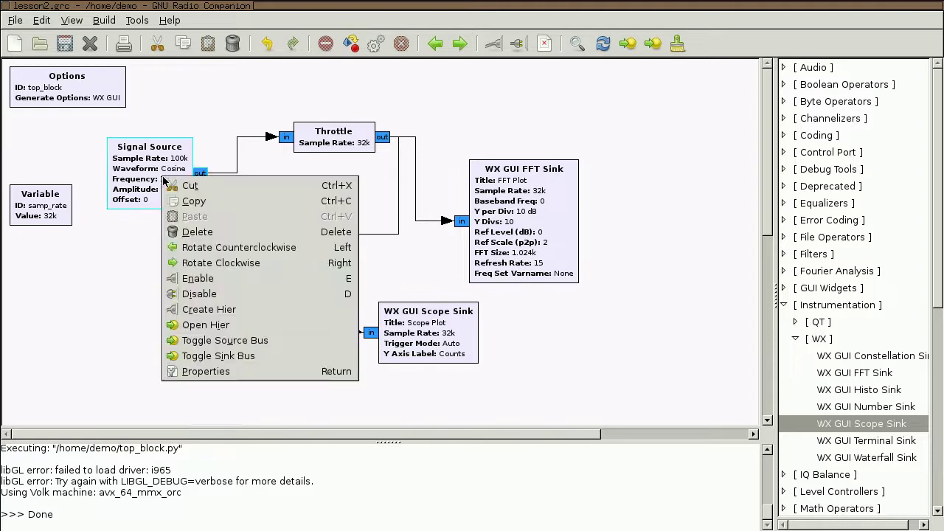
pyautogui.click(238, 372)
pyautogui.moveTo(198, 92); pyautogui.dragTo(42, 58)
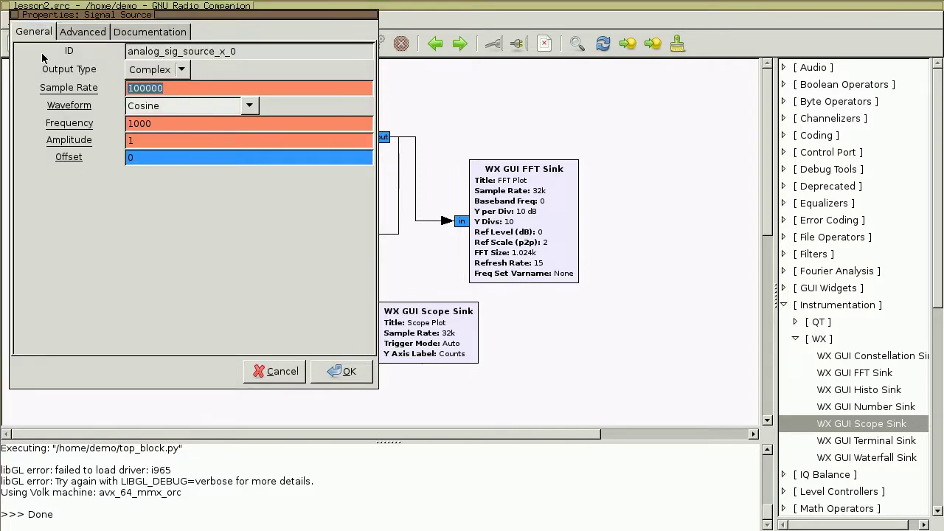
pyautogui.write('samp_rate')
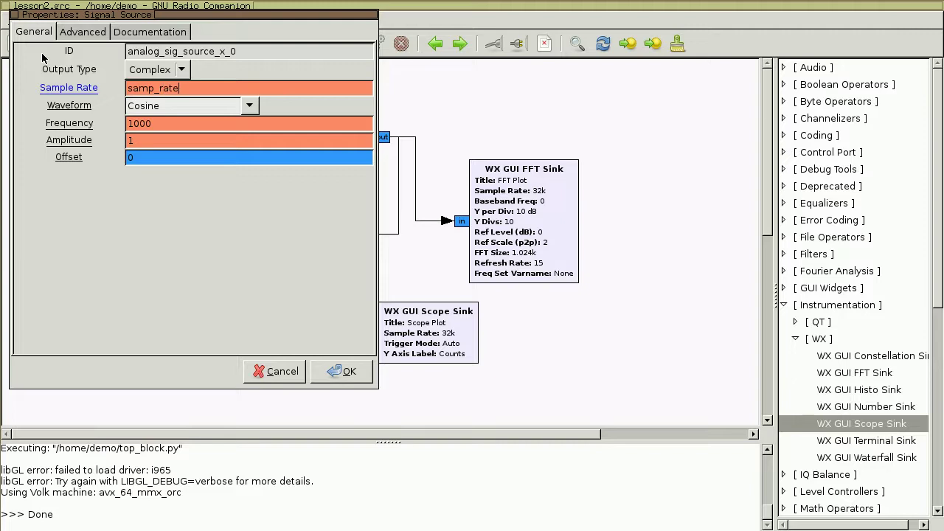
pyautogui.press('Return')
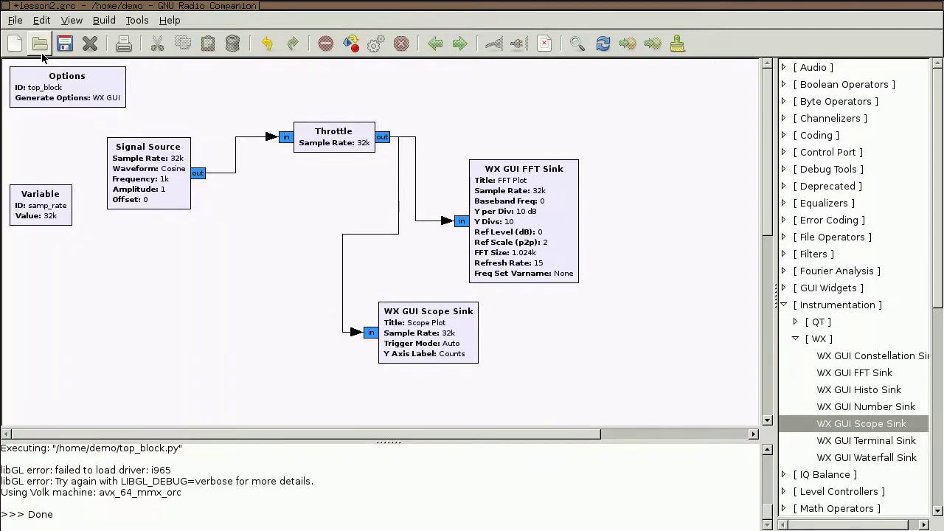
# - Run the flowgraph, set scope channel 1's marker to Dot Large, and place the plots beside the Signal Source block
pyautogui.click(376, 46)
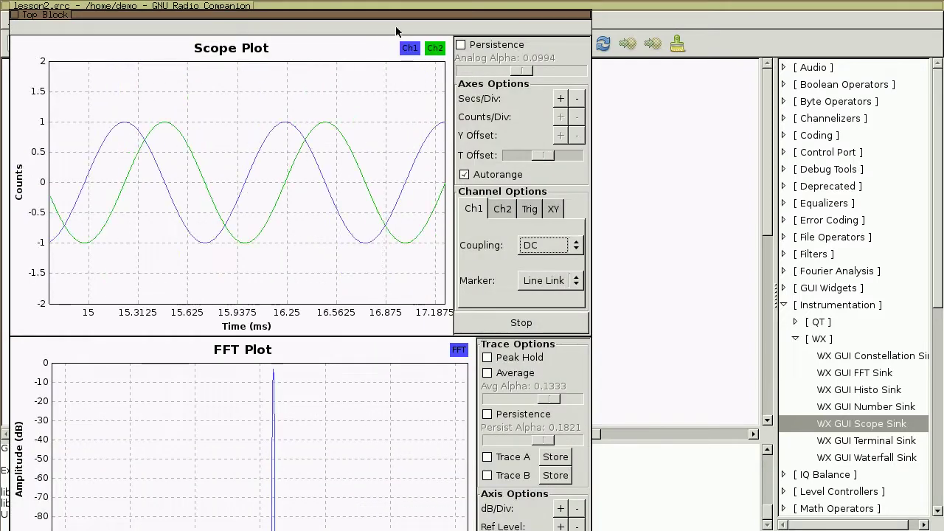
pyautogui.moveTo(439, 172)
pyautogui.click(547, 287)
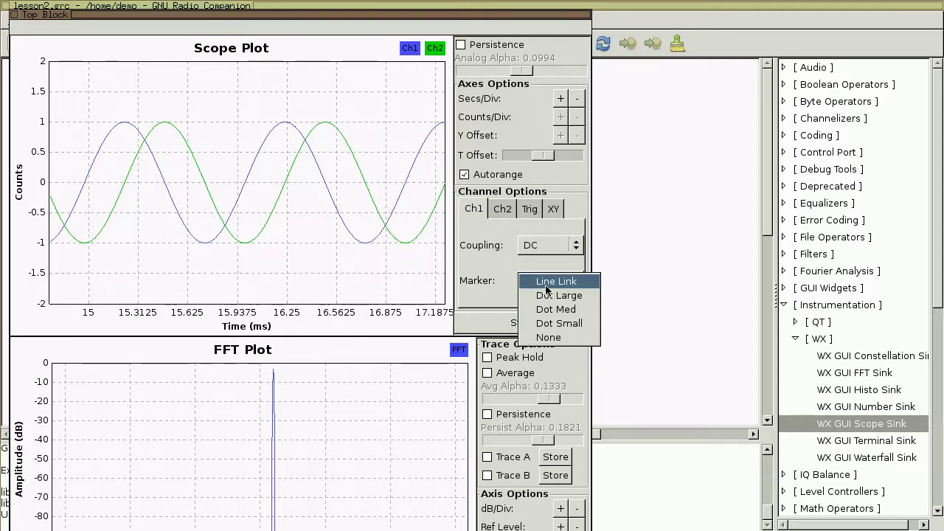
pyautogui.click(547, 283)
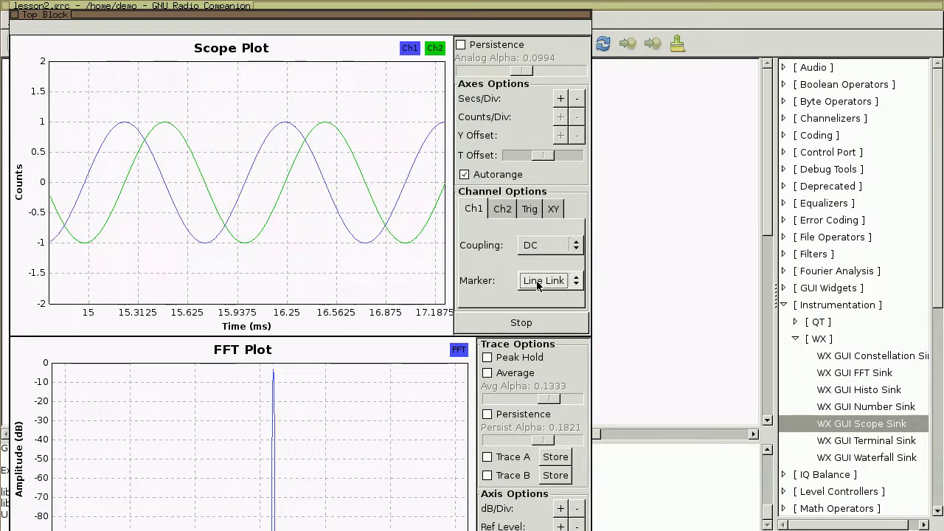
pyautogui.click(572, 287)
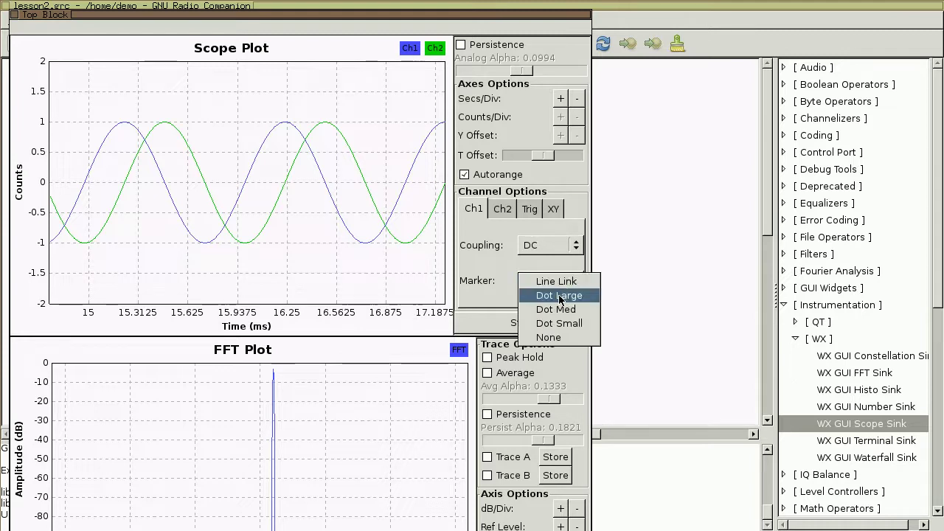
pyautogui.click(554, 297)
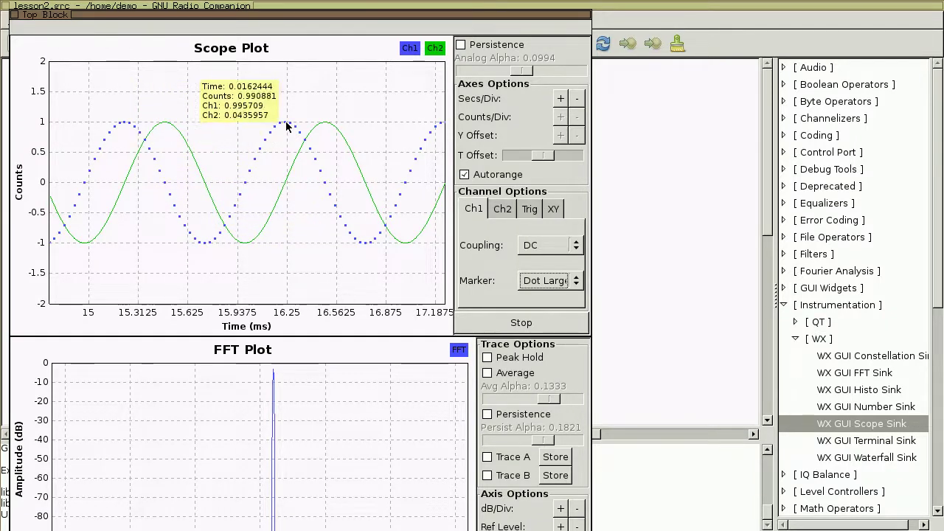
pyautogui.moveTo(314, 15); pyautogui.dragTo(617, 7)
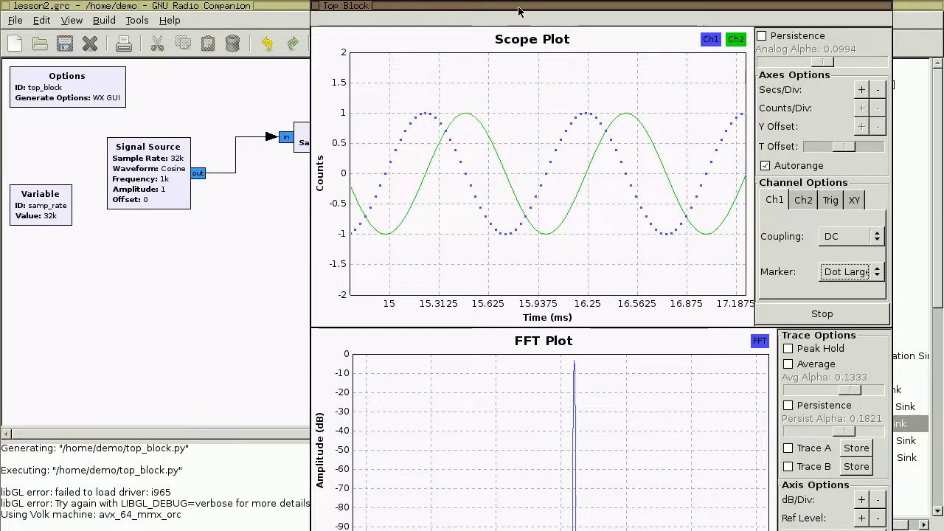
# - Stop the running flowgraph and set the Signal Source's sample rate to 16e3
pyautogui.moveTo(518, 11); pyautogui.dragTo(515, 133)
pyautogui.click(401, 43)
pyautogui.click(181, 189)
pyautogui.rightClick(181, 189)
pyautogui.click(253, 381)
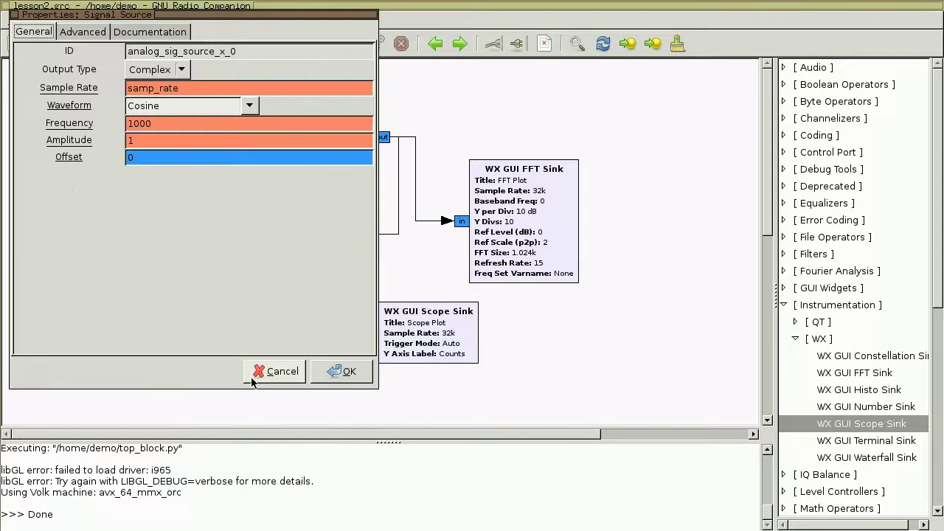
pyautogui.doubleClick(198, 89)
pyautogui.write('16e3')
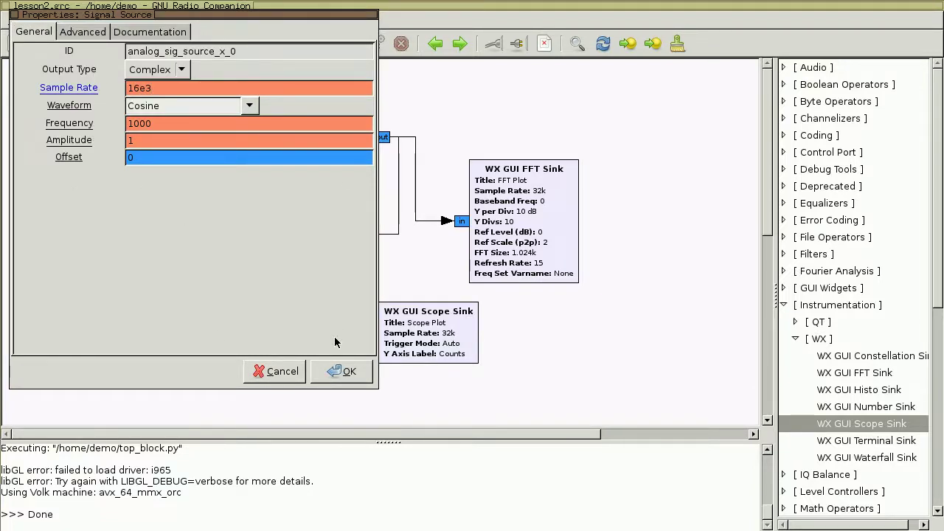
pyautogui.click(342, 373)
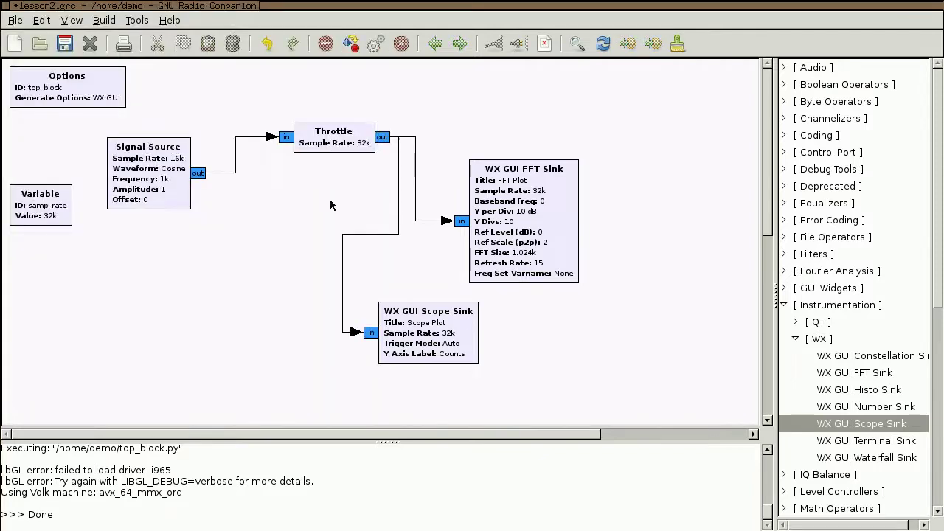
# - Rerun the flowgraph with the 16k source rate and show scope channel 1 as Dot Large markers beside the Signal Source
pyautogui.click(382, 47)
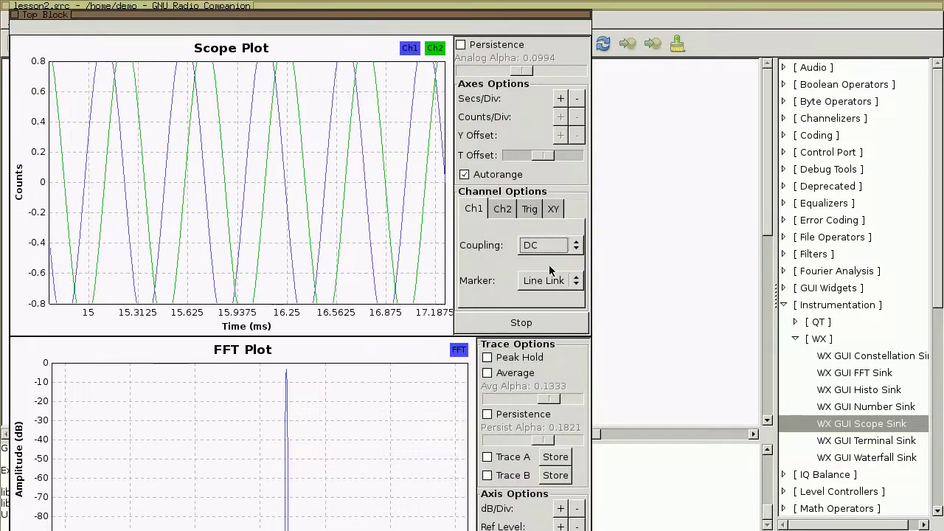
pyautogui.click(551, 282)
pyautogui.click(553, 295)
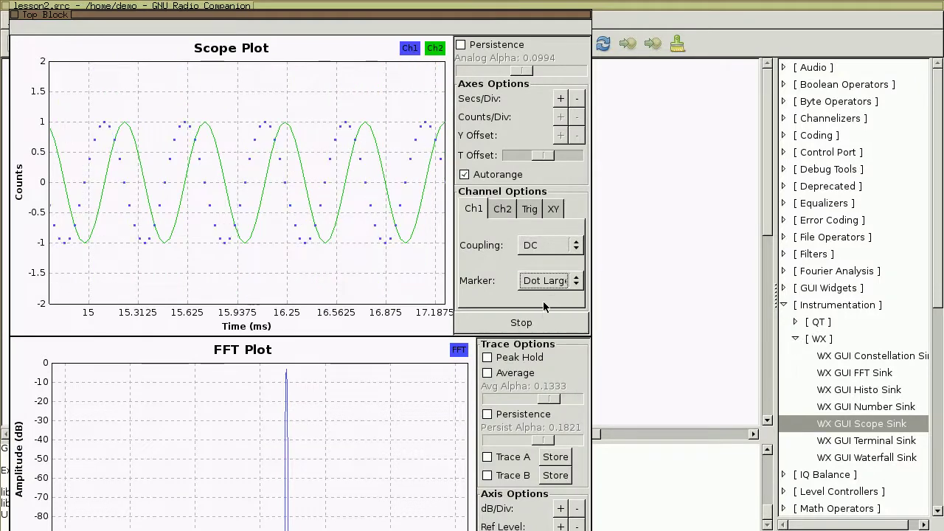
pyautogui.moveTo(247, 286)
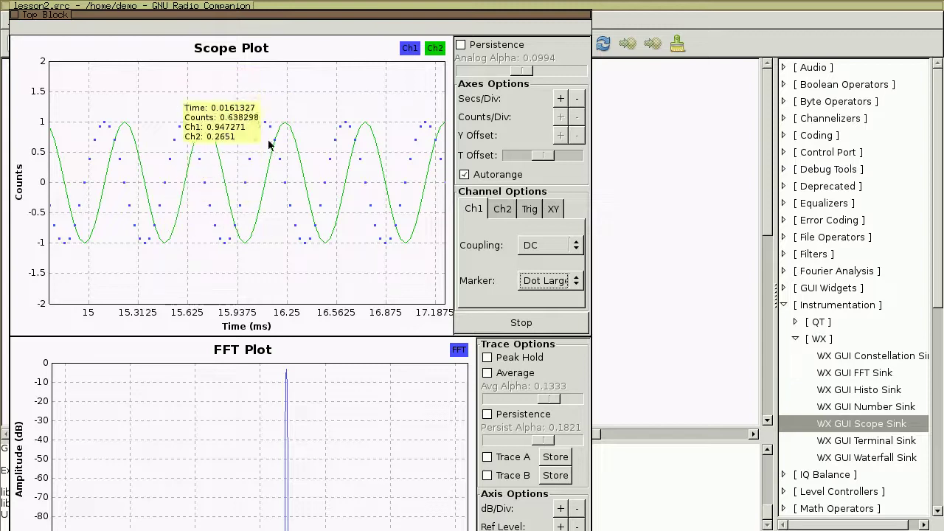
pyautogui.moveTo(364, 12); pyautogui.dragTo(717, 37)
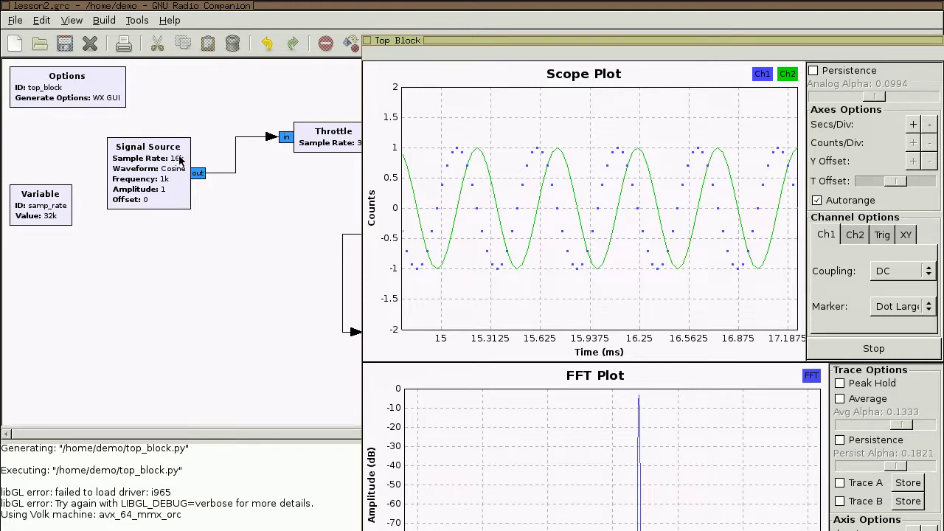
# - Stop the running flowgraph and set the Signal Source's frequency to 2e3
pyautogui.click(416, 97)
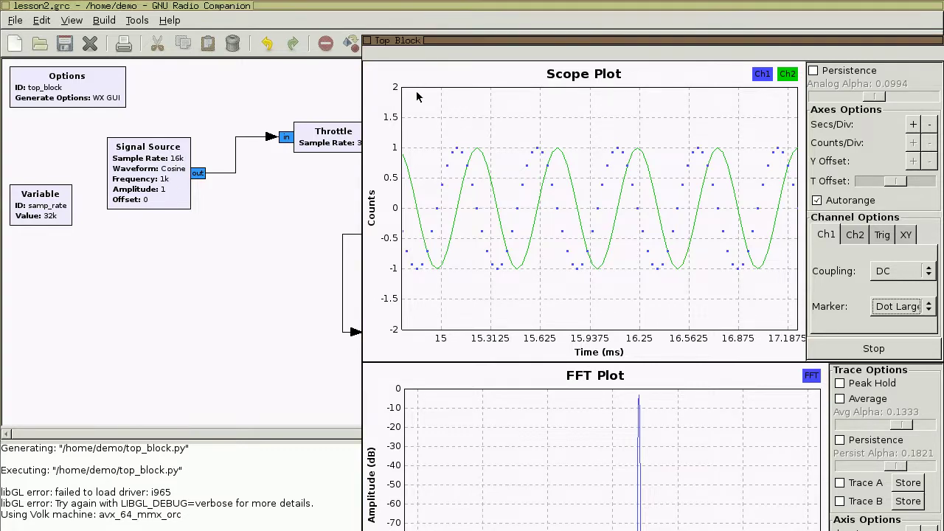
pyautogui.moveTo(514, 44); pyautogui.dragTo(458, 58)
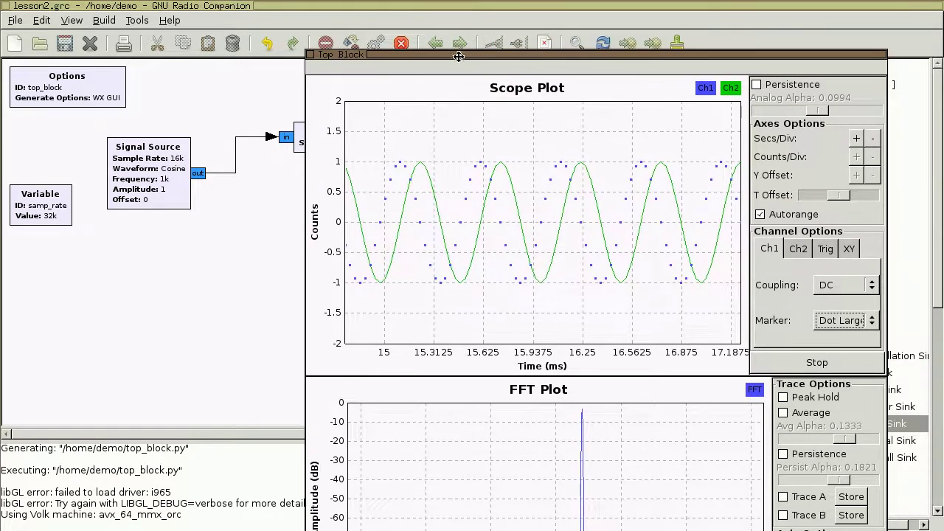
pyautogui.click(401, 45)
pyautogui.click(184, 170)
pyautogui.rightClick(184, 169)
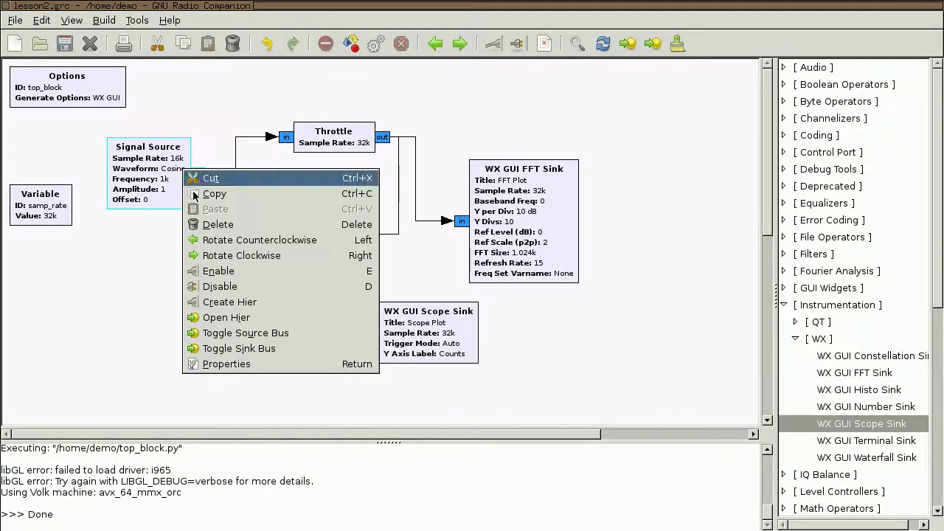
pyautogui.click(266, 364)
pyautogui.moveTo(161, 123); pyautogui.dragTo(118, 120)
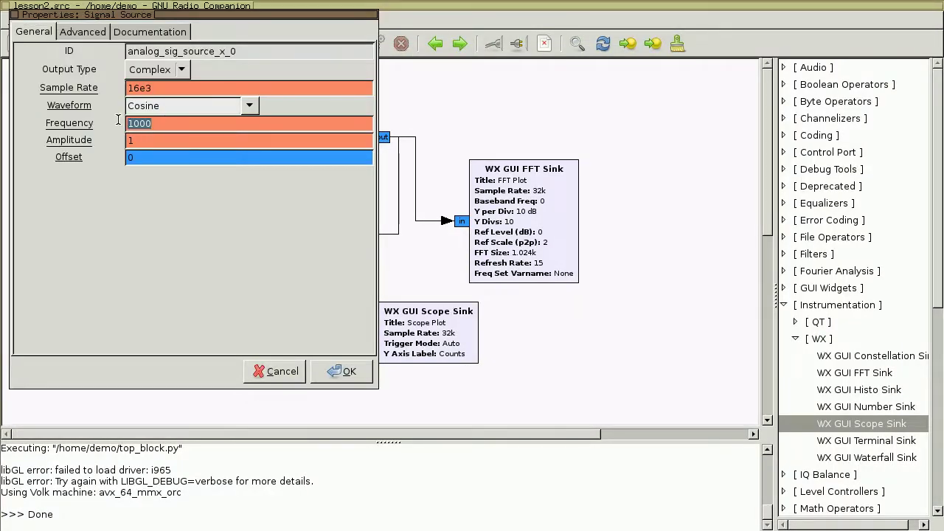
pyautogui.write('2e3')
pyautogui.click(341, 371)
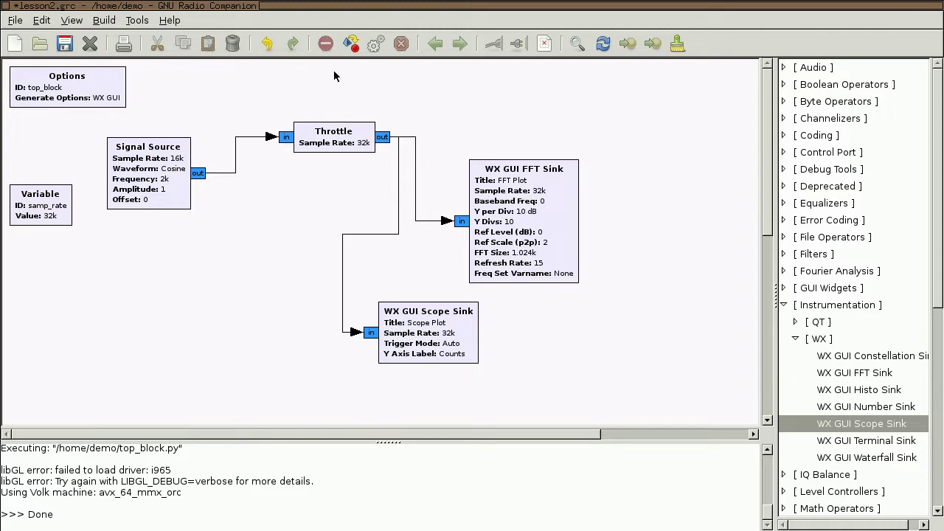
# - Run the flowgraph with the 2k source, set channel 1's marker to Dot Large, and compare the plots with the Signal Source parameters
pyautogui.click(376, 45)
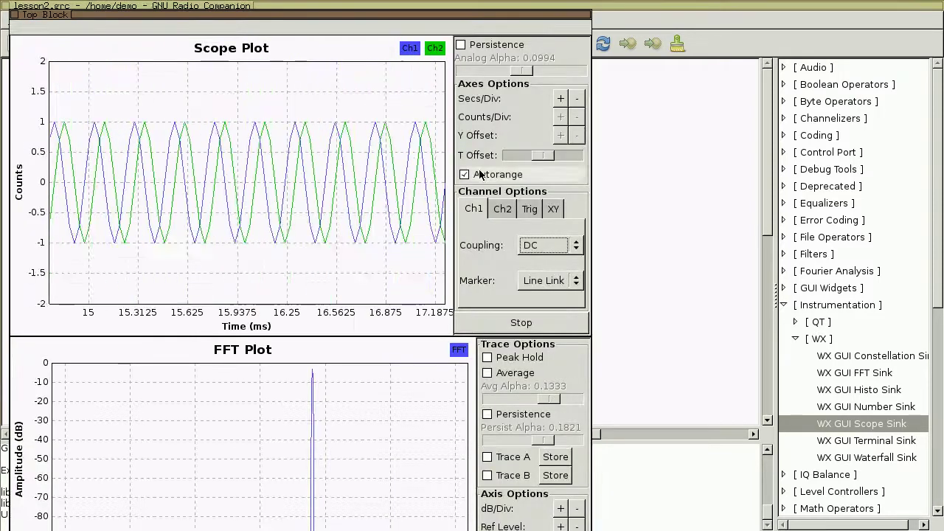
pyautogui.click(550, 280)
pyautogui.click(559, 296)
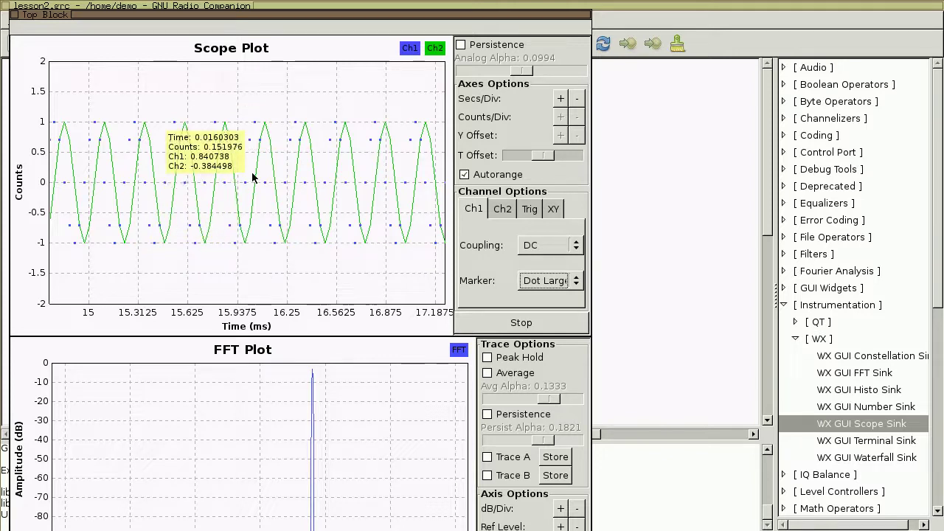
pyautogui.moveTo(302, 16); pyautogui.dragTo(638, 17)
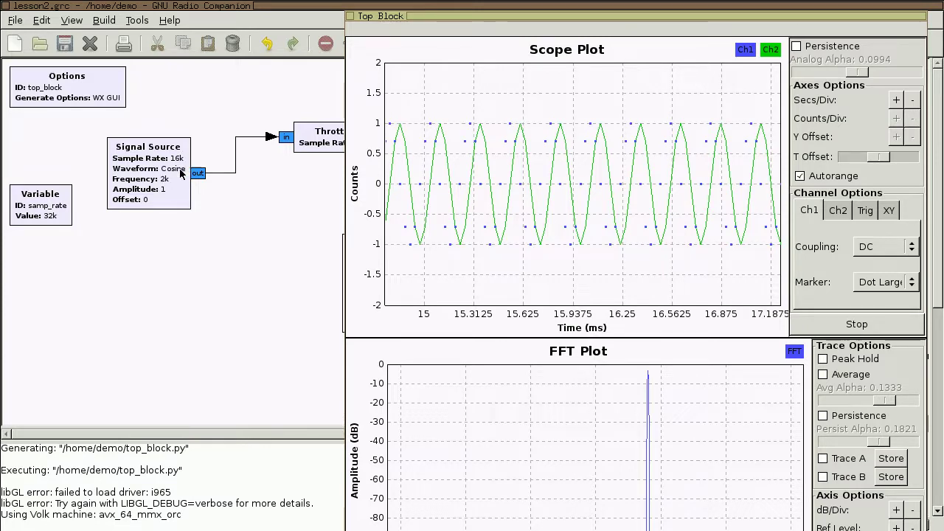
pyautogui.moveTo(451, 16); pyautogui.dragTo(427, 62)
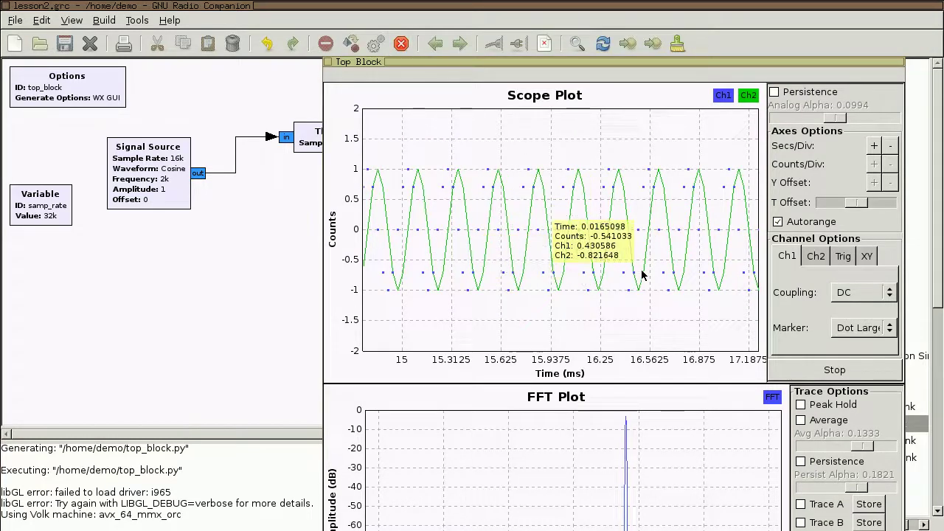
pyautogui.moveTo(594, 69); pyautogui.dragTo(586, 14)
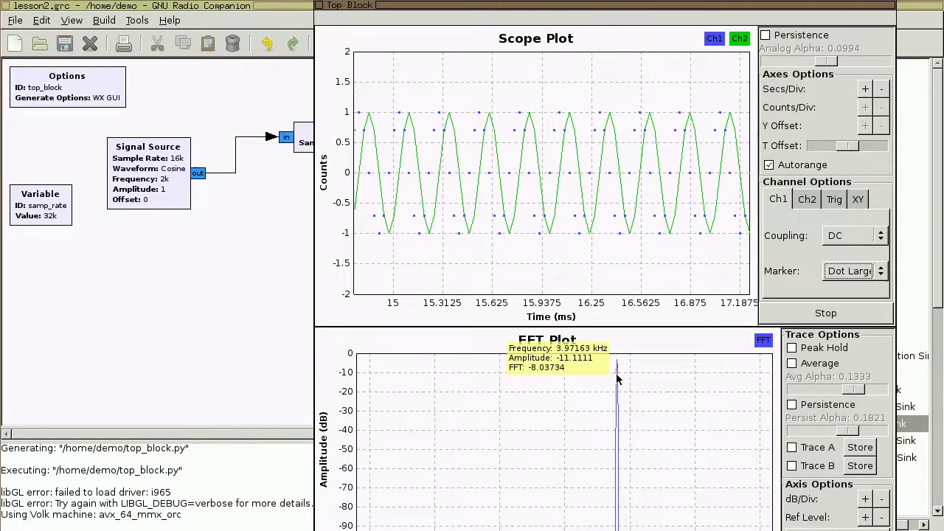
pyautogui.moveTo(466, 9)
pyautogui.mouseDown()
pyautogui.moveTo(467, 19)
pyautogui.moveTo(469, 10)
pyautogui.mouseUp()
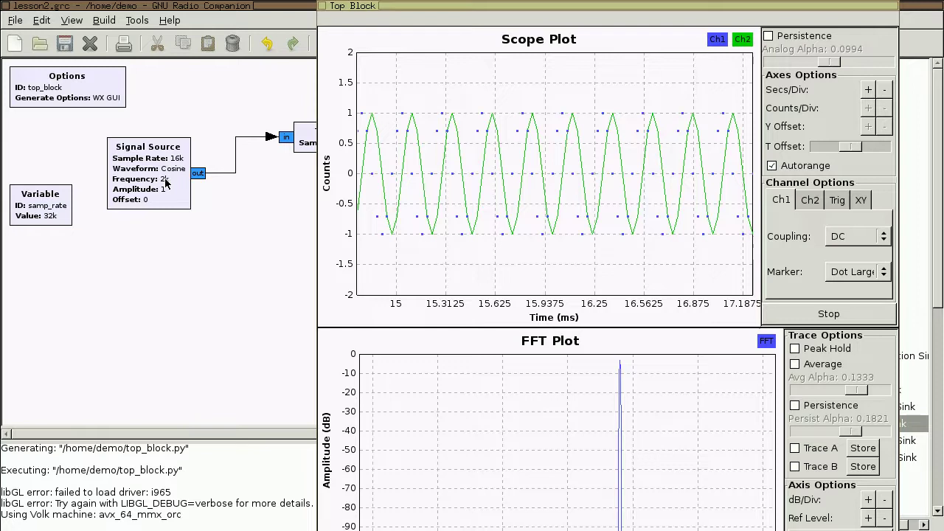
# - Inspect the peak in the FFT plot and stop the running flowgraph
pyautogui.moveTo(622, 378)
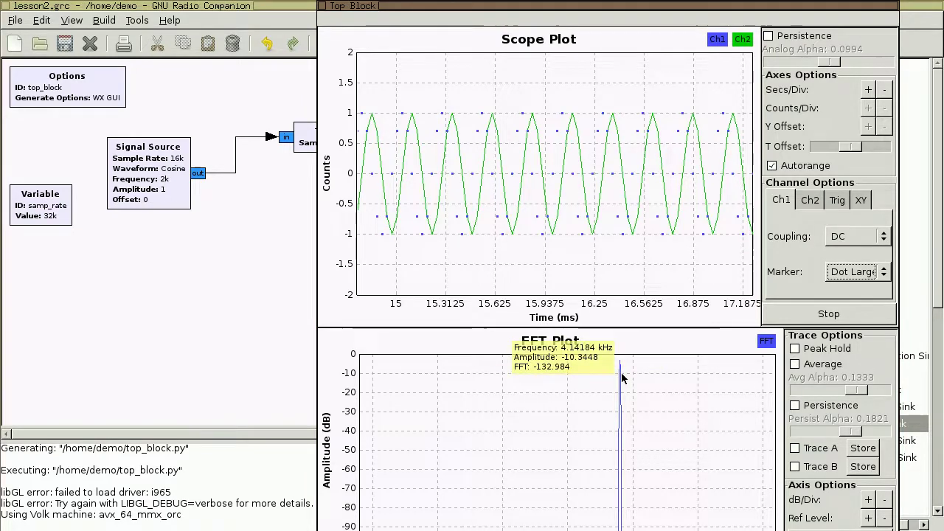
pyautogui.moveTo(492, 8); pyautogui.dragTo(492, 19)
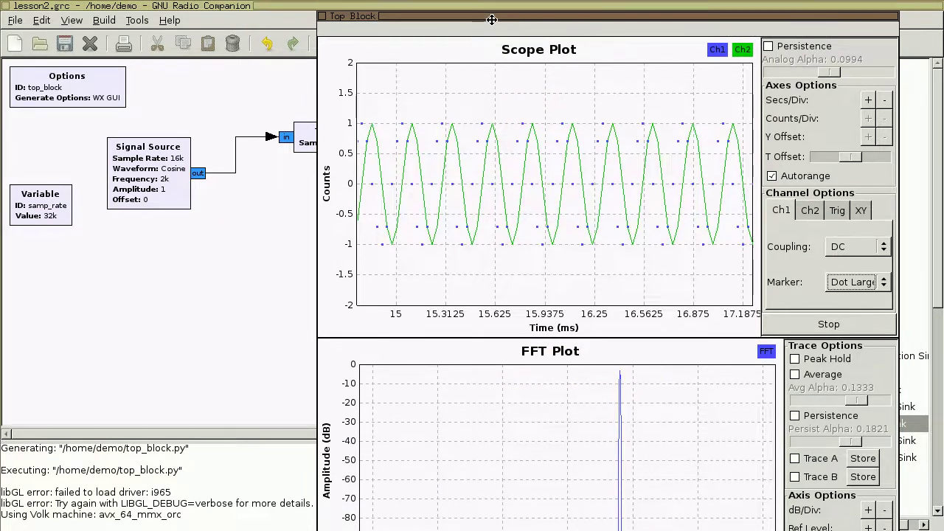
pyautogui.click(366, 5)
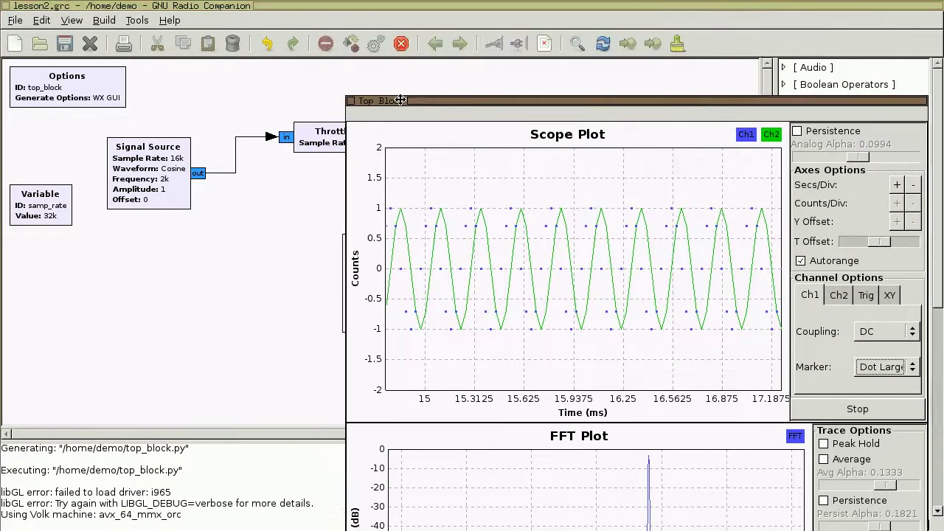
pyautogui.click(398, 45)
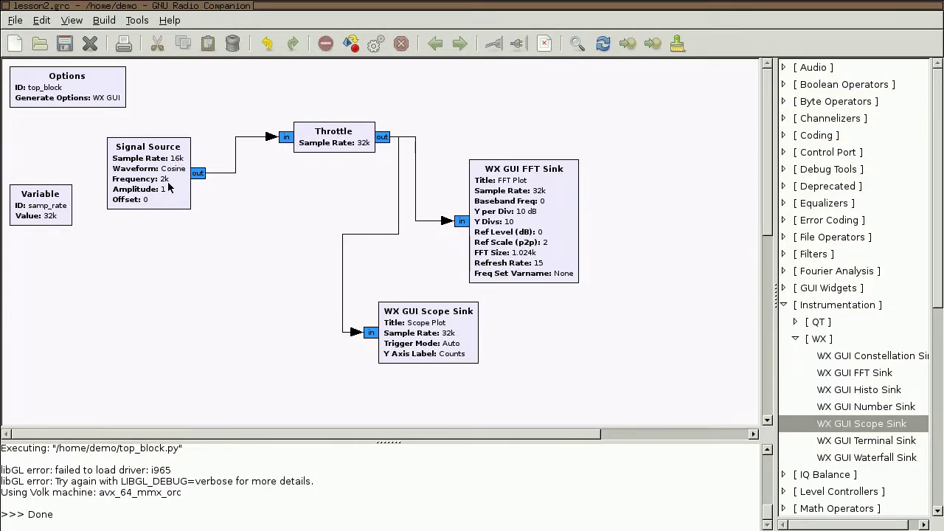
# - Set the Signal Source's frequency to 738923
pyautogui.click(180, 188)
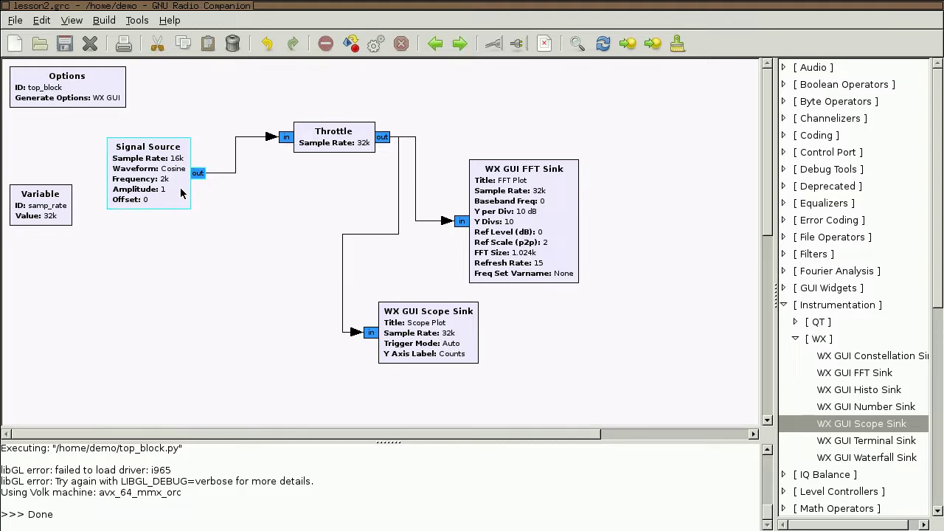
pyautogui.rightClick(180, 187)
pyautogui.click(222, 382)
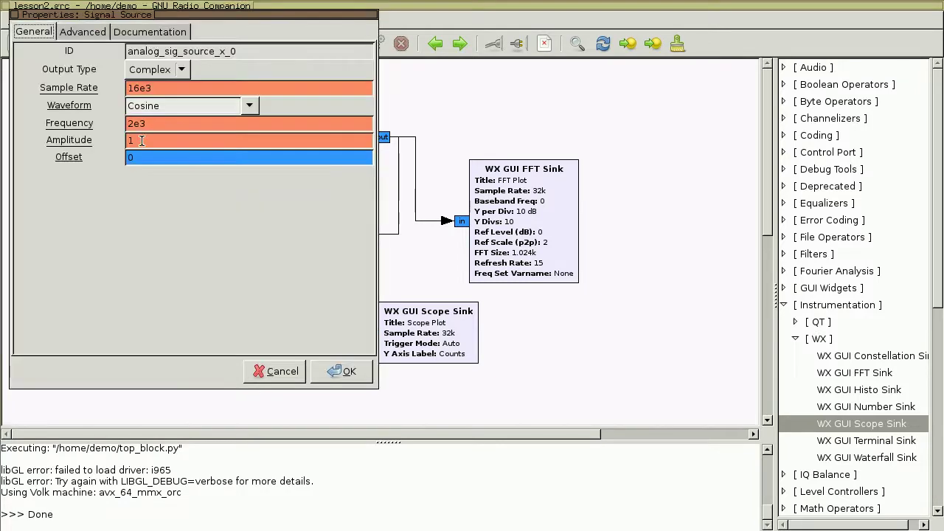
pyautogui.doubleClick(177, 123)
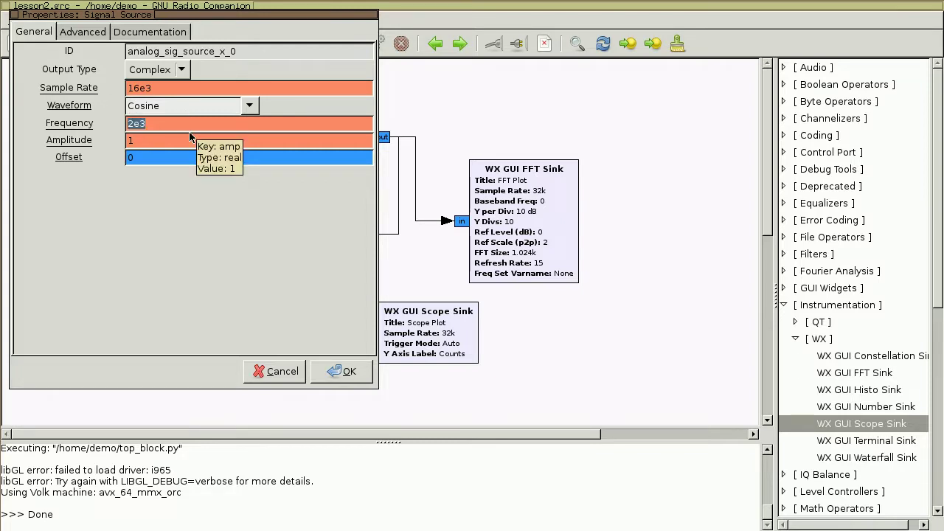
pyautogui.write('738923')
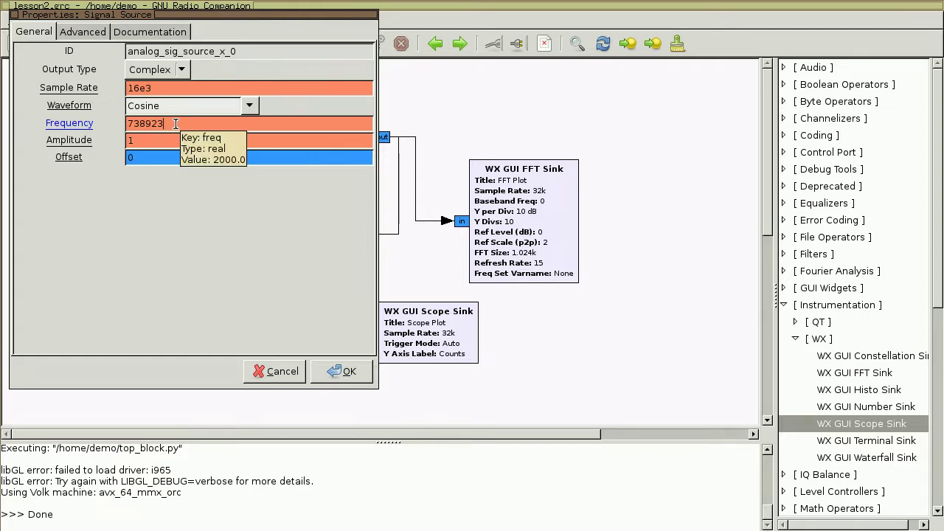
# - Copy the frequency value into the Signal Source's sample rate, make it 738923*8, and apply the properties
pyautogui.moveTo(163, 124); pyautogui.dragTo(122, 124)
pyautogui.hotkey('ctrl', 'c')
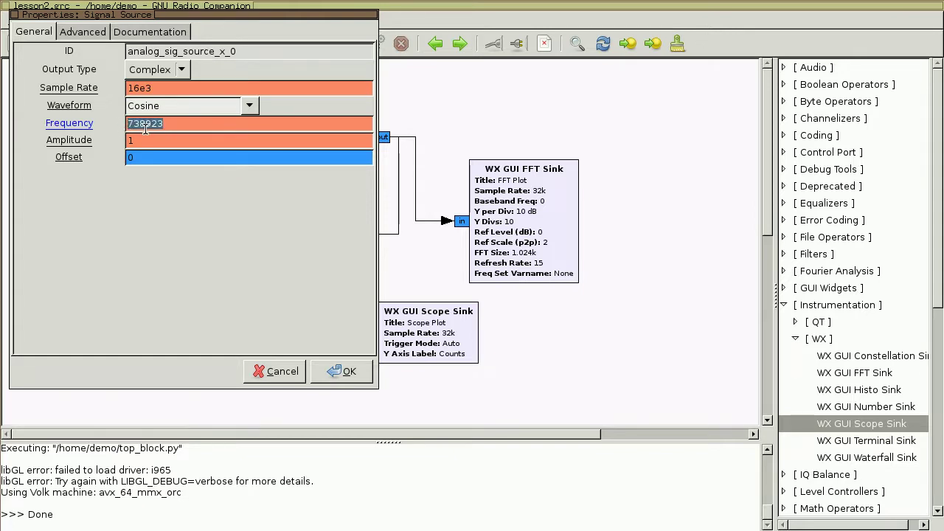
pyautogui.click(172, 89)
pyautogui.hotkey('ctrl', 'a')
pyautogui.hotkey('ctrl', 'v')
pyautogui.write('*8')
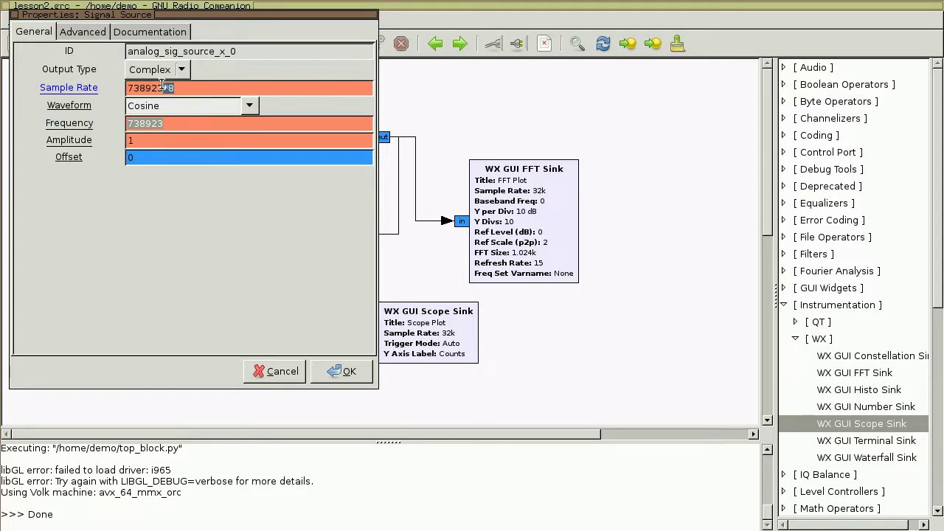
pyautogui.tripleClick(187, 87)
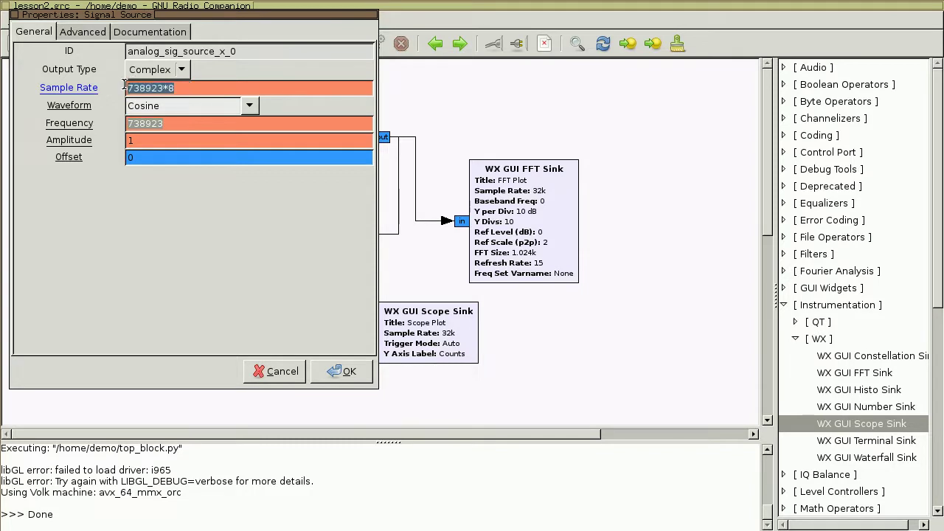
pyautogui.click(186, 87)
pyautogui.click(167, 120)
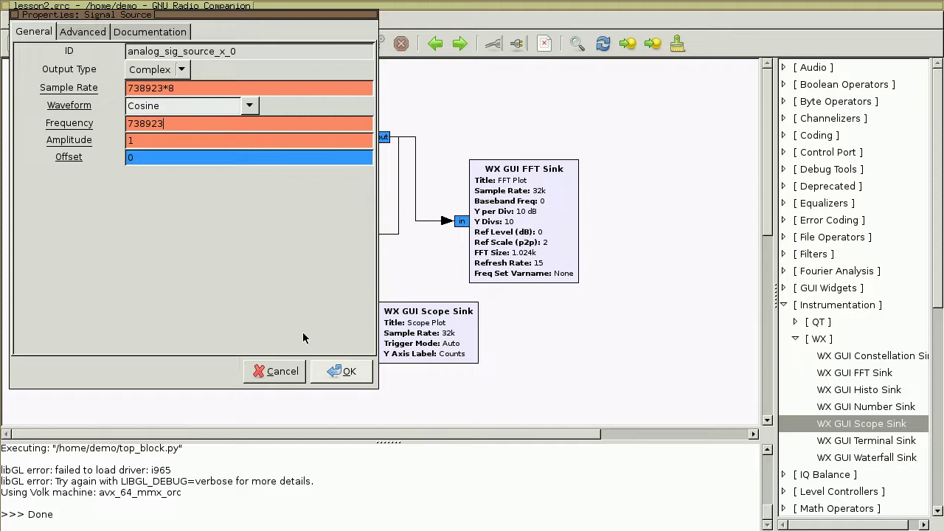
pyautogui.doubleClick(150, 123)
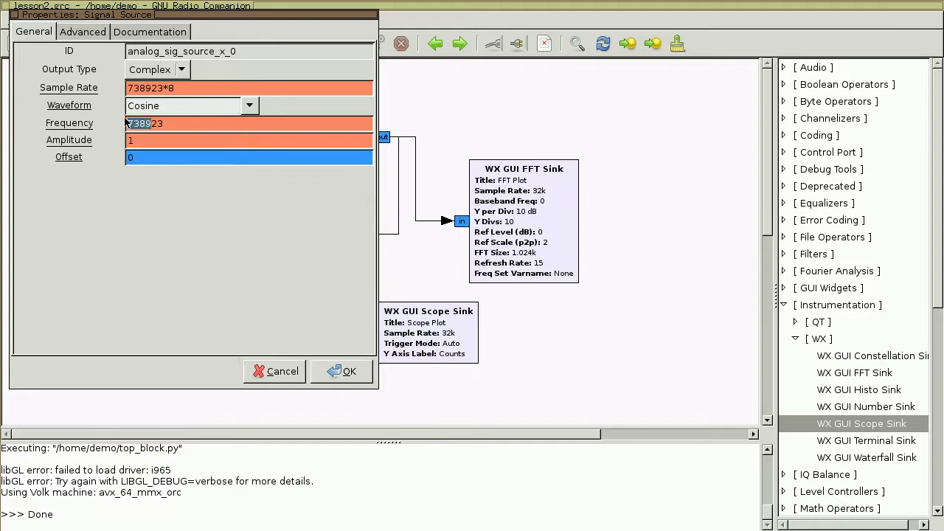
pyautogui.click(144, 122)
pyautogui.doubleClick(144, 122)
pyautogui.click(183, 123)
pyautogui.click(347, 372)
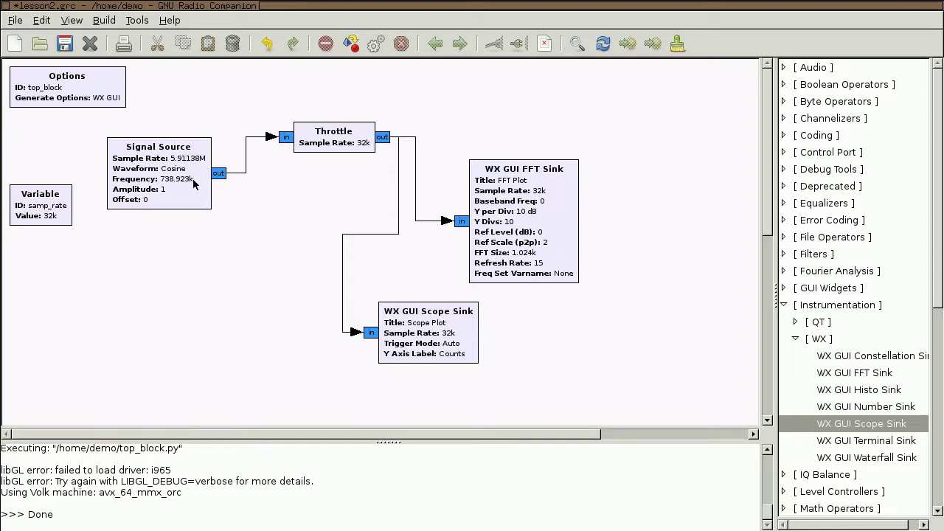
# - Run the flowgraph with the new source values, set channel 1's marker to Dot Large, and compare the plots with the Signal Source parameters
pyautogui.click(375, 44)
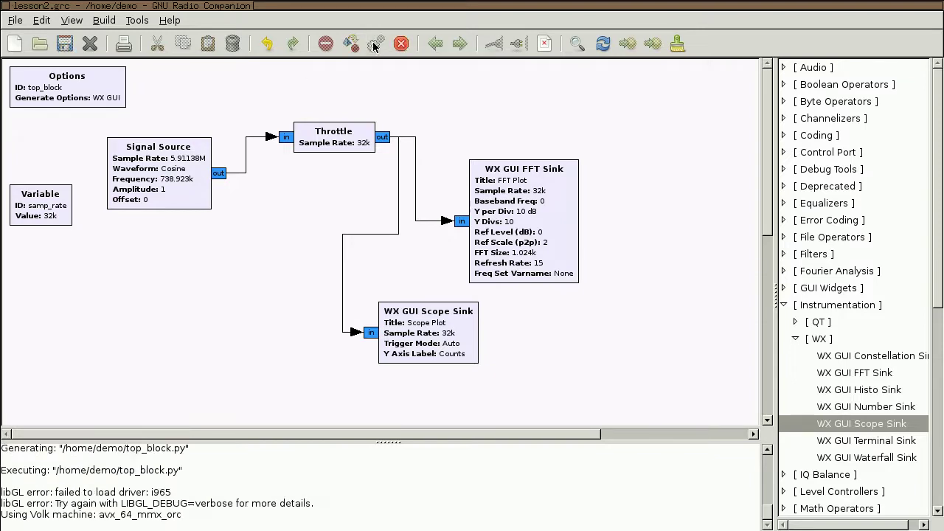
pyautogui.click(543, 284)
pyautogui.click(548, 295)
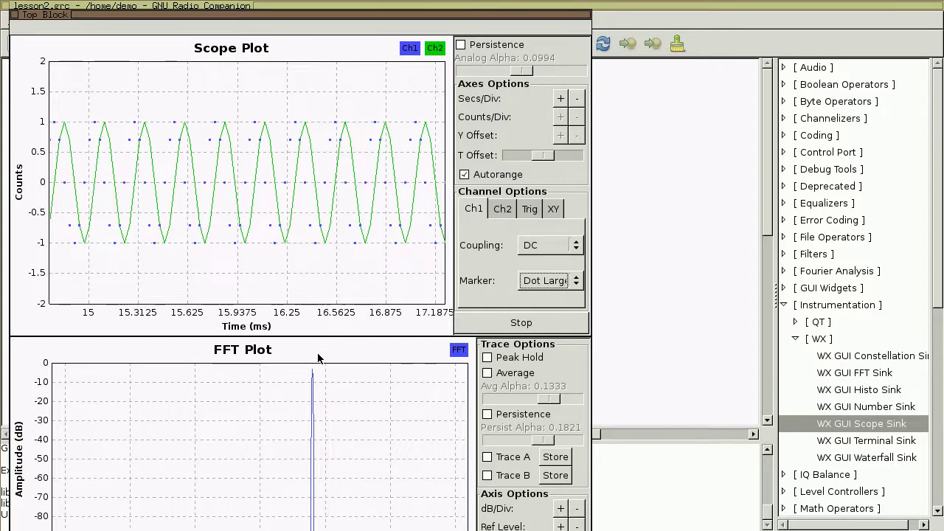
pyautogui.moveTo(352, 15); pyautogui.dragTo(680, 17)
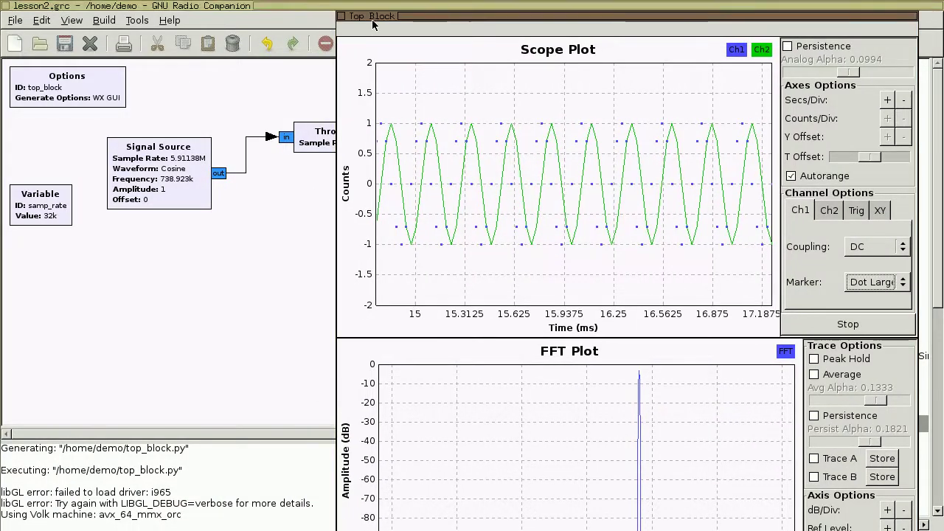
pyautogui.click(116, 150)
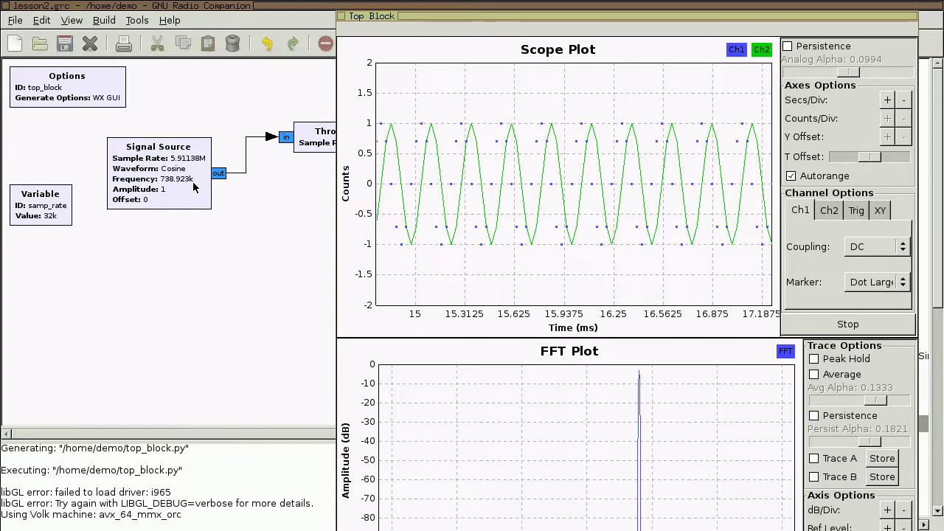
pyautogui.click(388, 57)
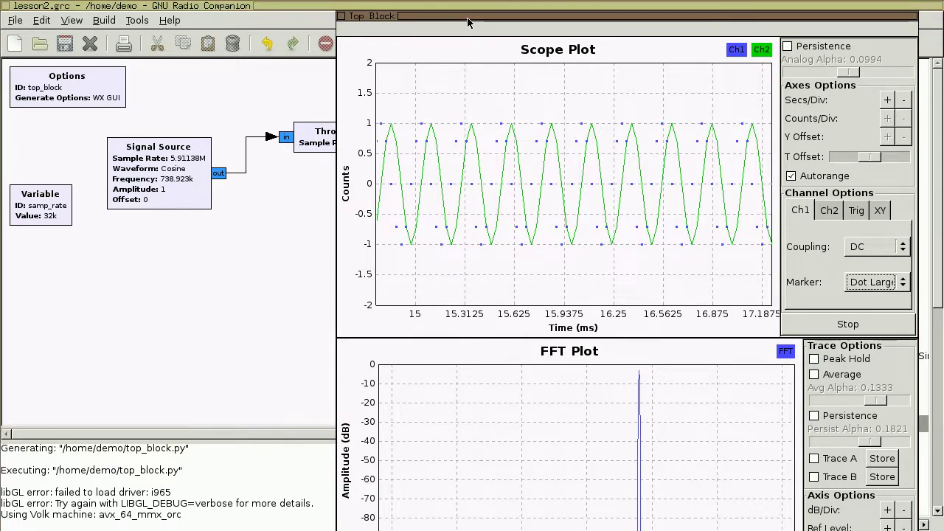
# - Stop the running flowgraph and disable the WX GUI Scope Sink block
pyautogui.moveTo(468, 22); pyautogui.dragTo(477, 134)
pyautogui.click(402, 44)
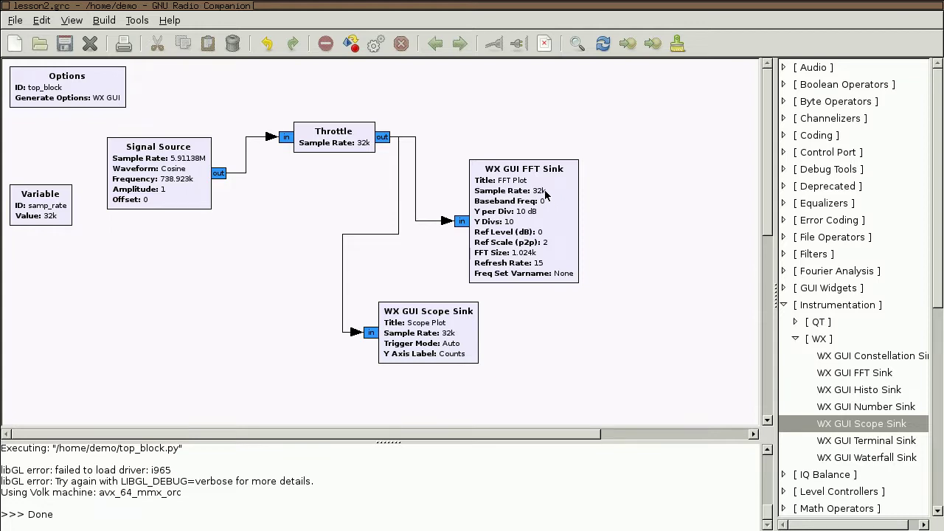
pyautogui.click(461, 337)
pyautogui.press('d')
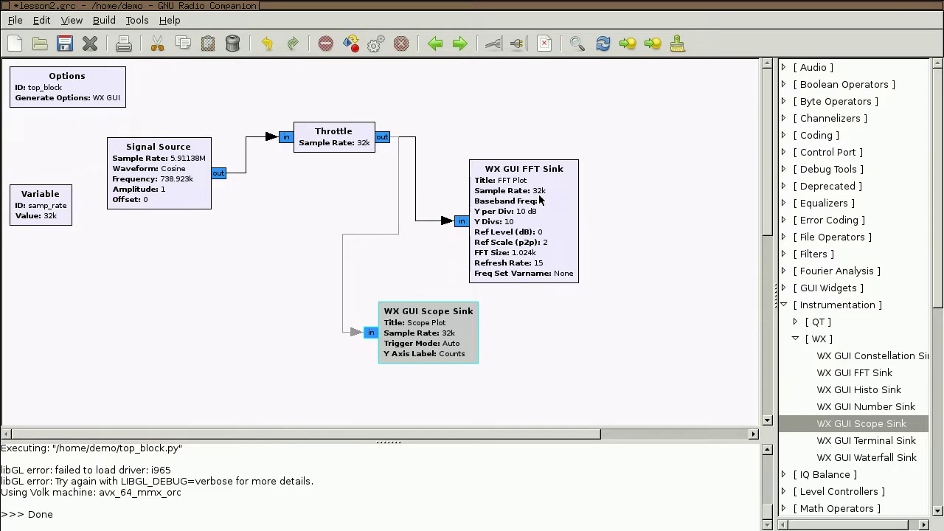
# - Enter 1k as the Signal Source's frequency
pyautogui.rightClick(185, 197)
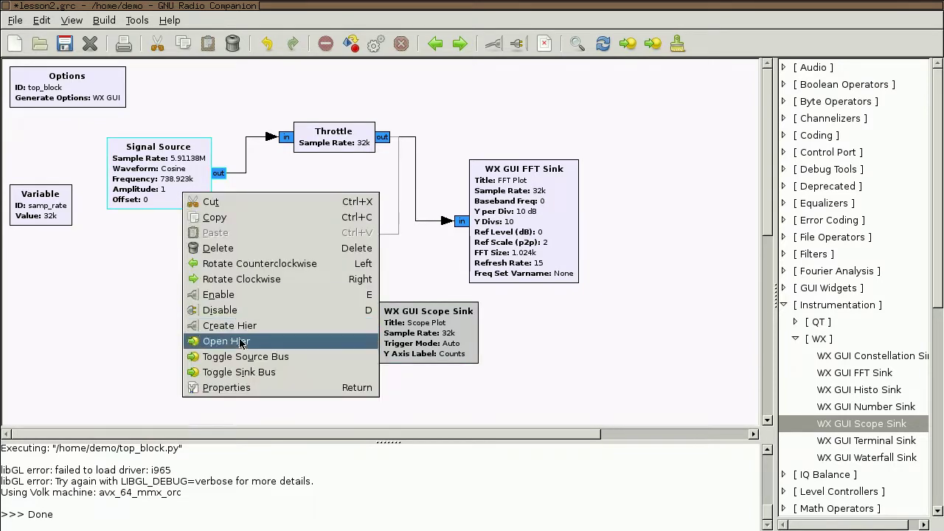
pyautogui.click(245, 387)
pyautogui.click(185, 126)
pyautogui.moveTo(185, 126); pyautogui.dragTo(81, 128)
pyautogui.write('1k')
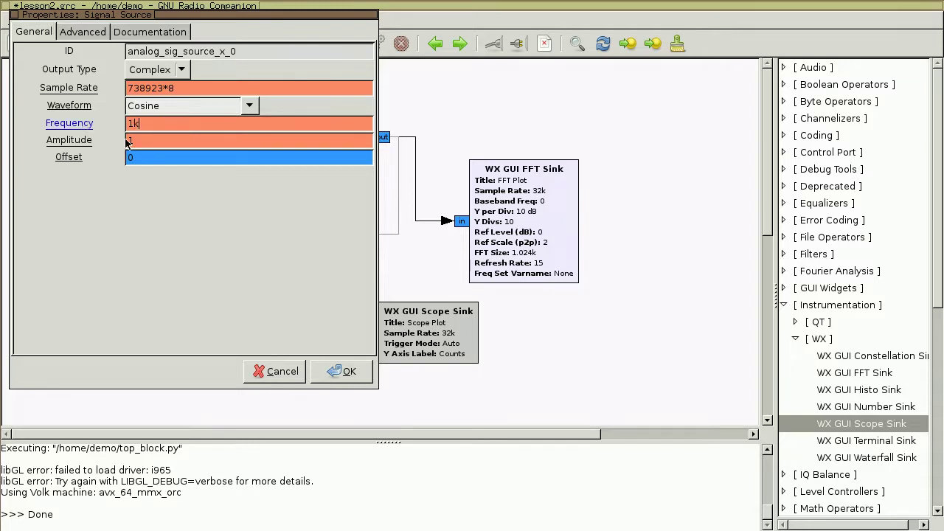
# - Set the Signal Source's sample rate to samp_rate and apply the properties
pyautogui.hotkey('shift', 'Tab')
pyautogui.hotkey('shift', 'Tab')
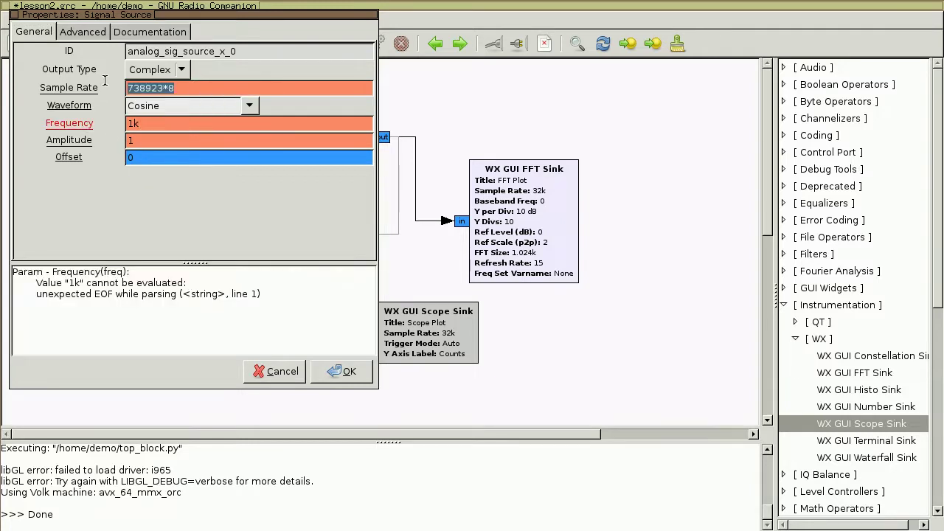
pyautogui.click(151, 126)
pyautogui.write('s')
pyautogui.press('BackSpace')
pyautogui.press('BackSpace')
pyautogui.press('BackSpace')
pyautogui.press('BackSpace')
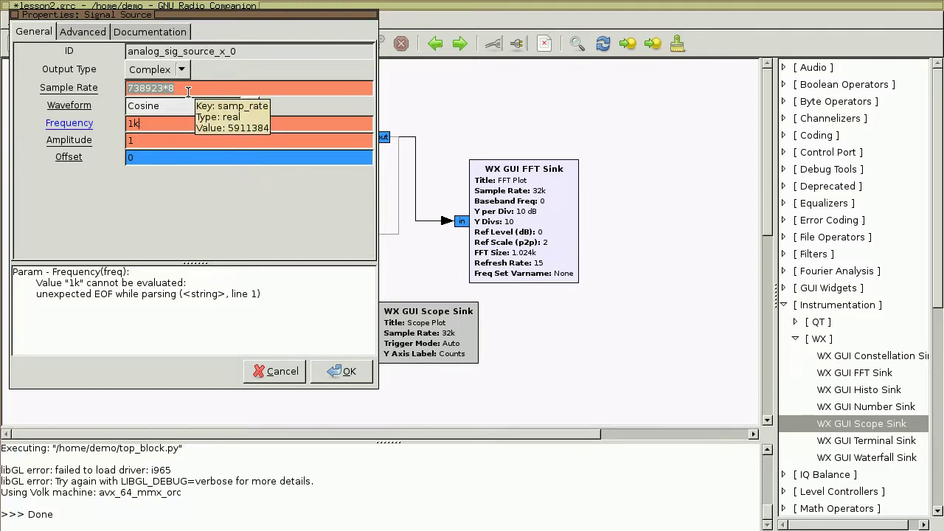
pyautogui.hotkey('shift', 'Tab')
pyautogui.hotkey('shift', 'Tab')
pyautogui.write('samp_r')
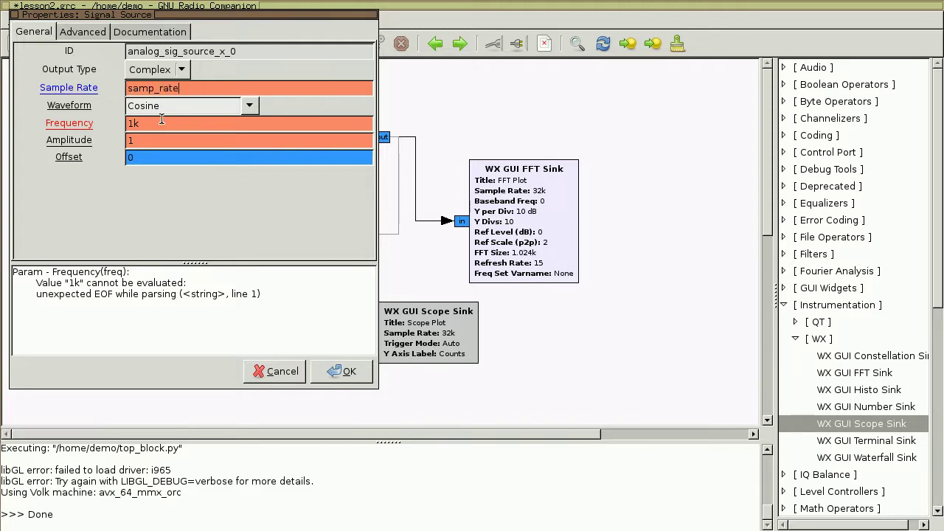
pyautogui.click(352, 379)
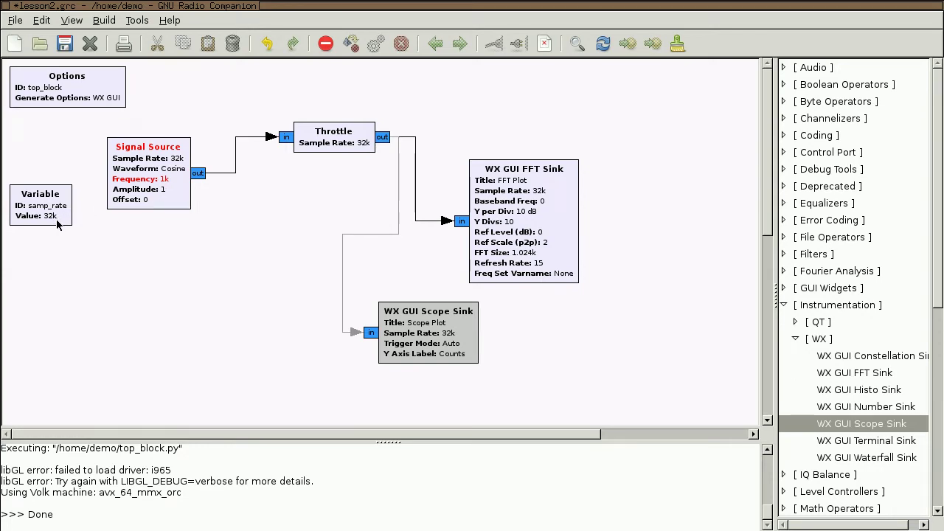
# - Set the Signal Source's frequency to 1000
pyautogui.rightClick(177, 197)
pyautogui.click(242, 391)
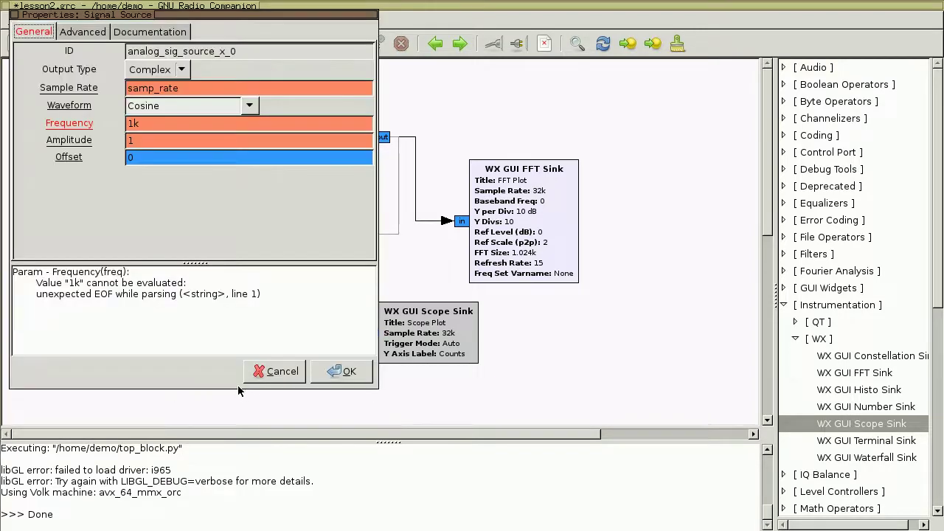
pyautogui.click(150, 124)
pyautogui.press('BackSpace')
pyautogui.write('00')
pyautogui.click(341, 371)
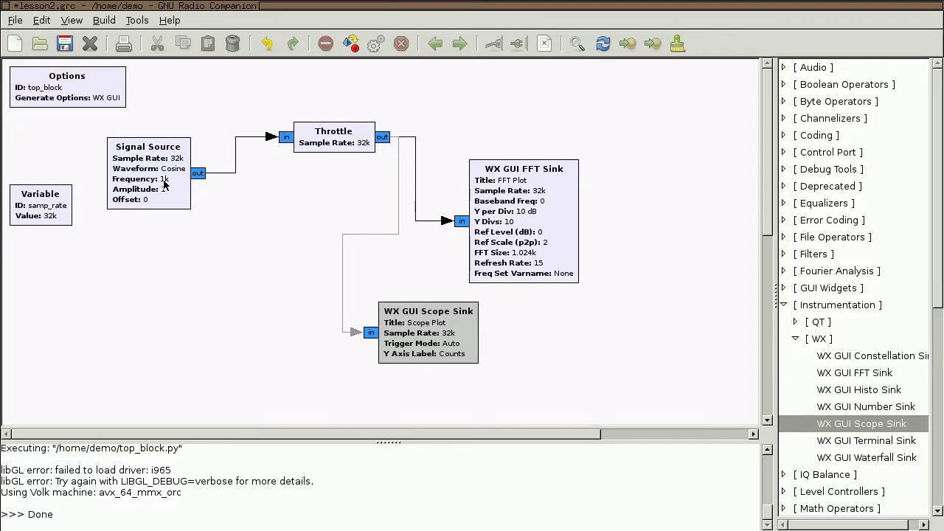
# - Rewrite the Signal Source's frequency in scientific notation as 1e3
pyautogui.rightClick(189, 208)
pyautogui.click(303, 395)
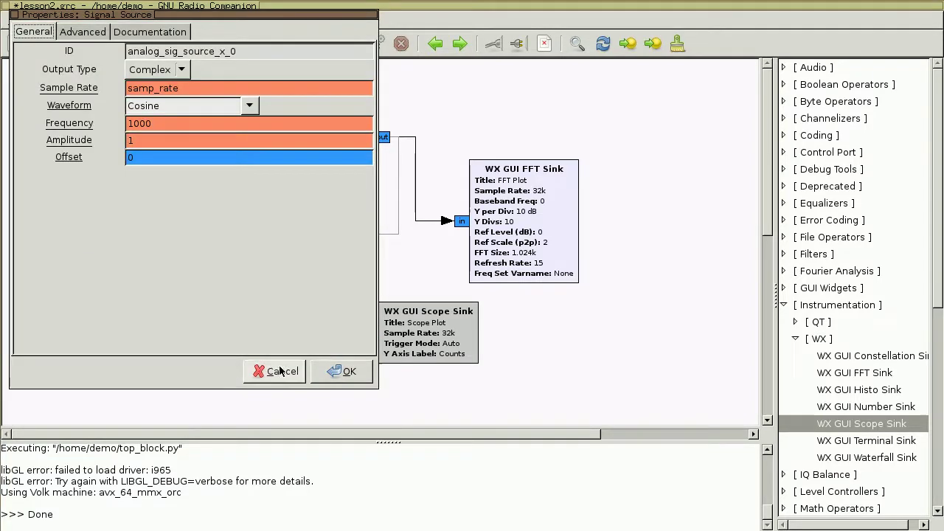
pyautogui.click(165, 124)
pyautogui.press('BackSpace')
pyautogui.write('e3')
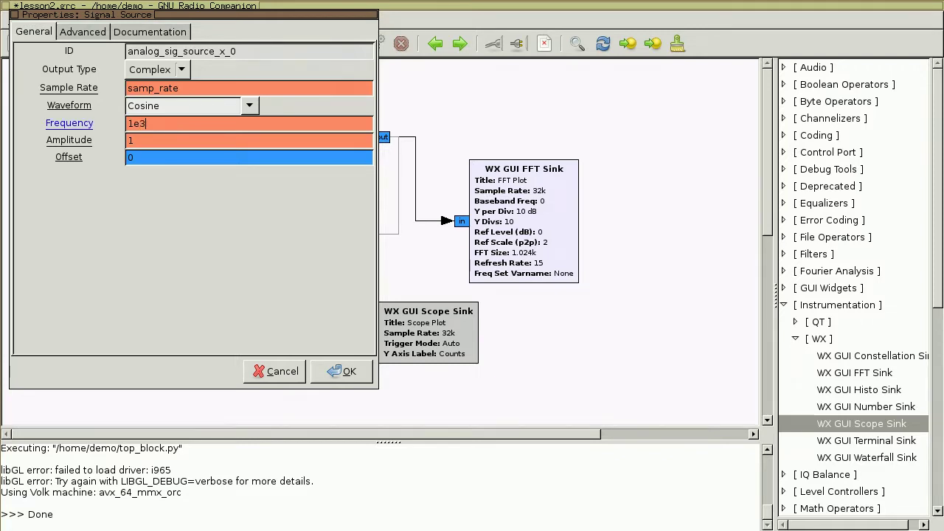
pyautogui.click(343, 371)
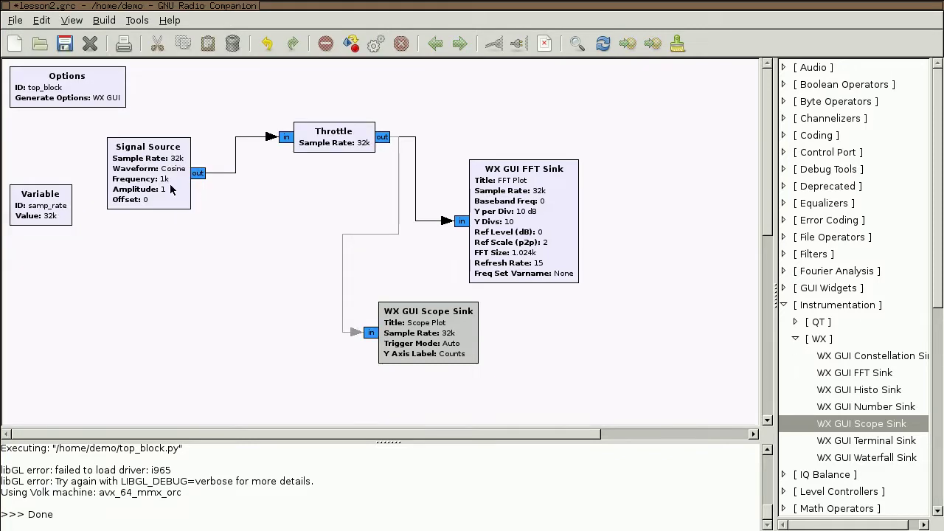
# - Change the Signal Source's frequency entry to 1k and apply it
pyautogui.rightClick(174, 189)
pyautogui.click(275, 380)
pyautogui.click(190, 124)
pyautogui.press('BackSpace')
pyautogui.press('BackSpace')
pyautogui.write('k')
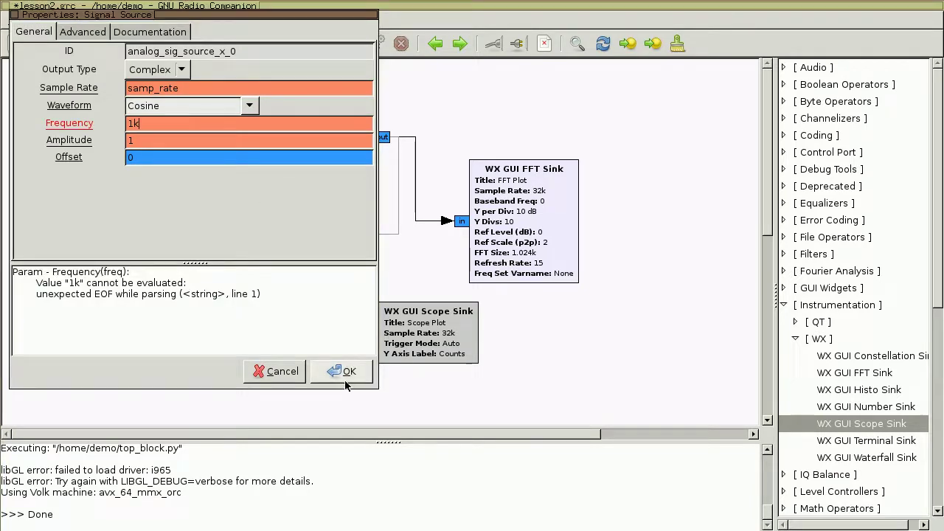
pyautogui.click(346, 372)
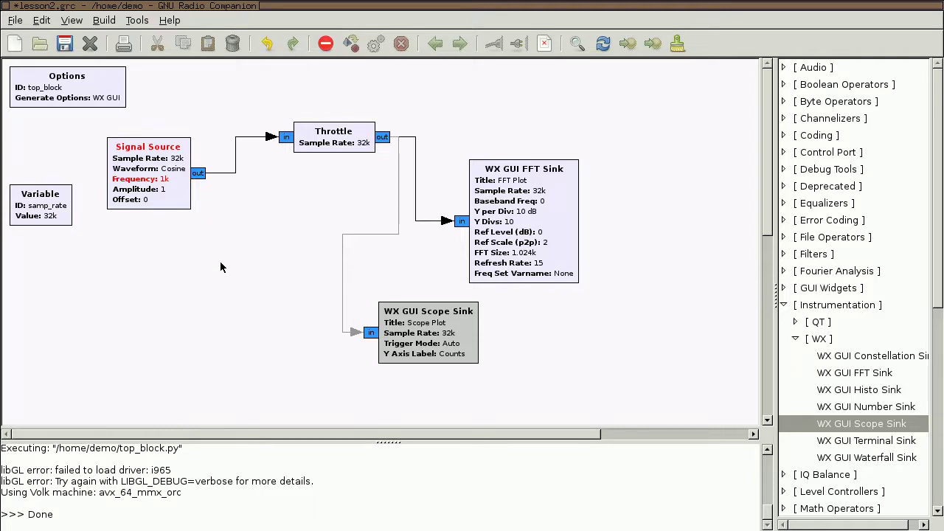
# - Open the Signal Source's properties and examine the error reported for the 1k frequency entry
pyautogui.rightClick(171, 195)
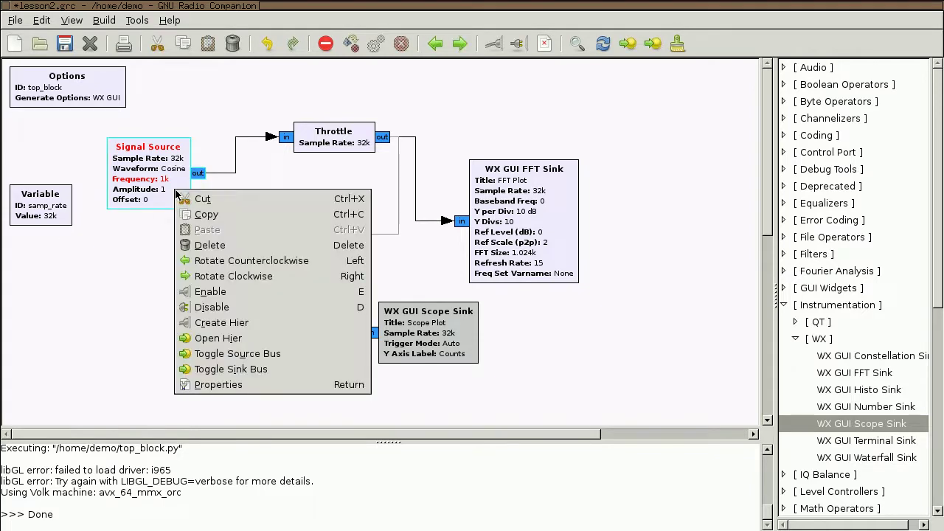
pyautogui.click(267, 381)
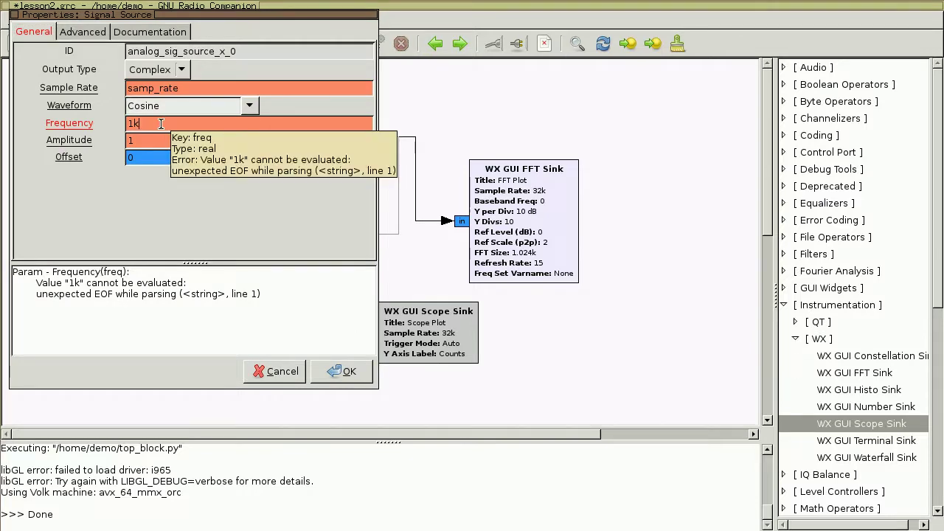
pyautogui.moveTo(160, 123); pyautogui.dragTo(126, 124)
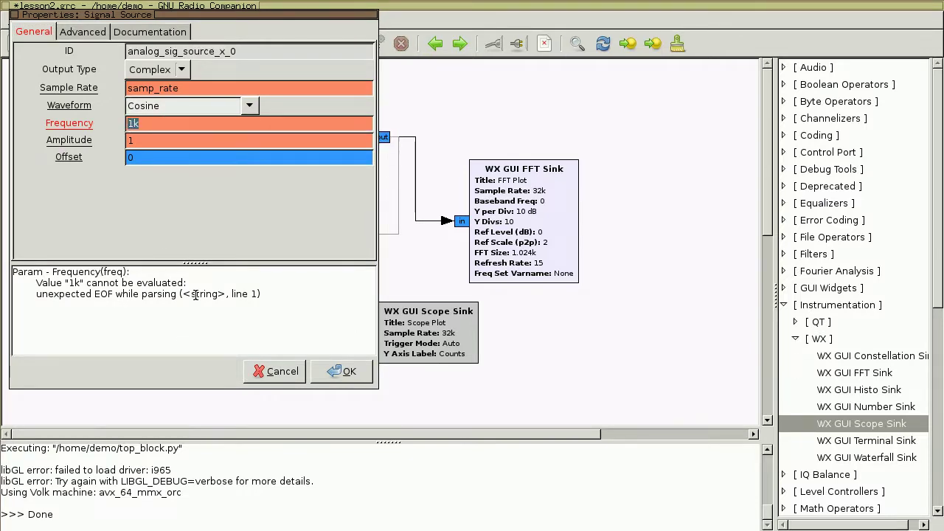
pyautogui.moveTo(194, 282)
pyautogui.mouseDown()
pyautogui.moveTo(111, 283)
pyautogui.moveTo(193, 283)
pyautogui.mouseUp()
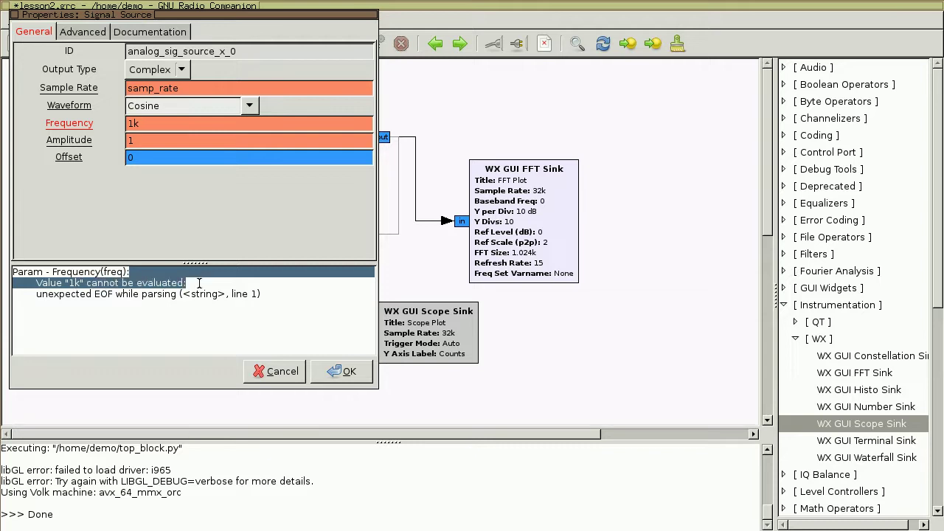
pyautogui.click(199, 283)
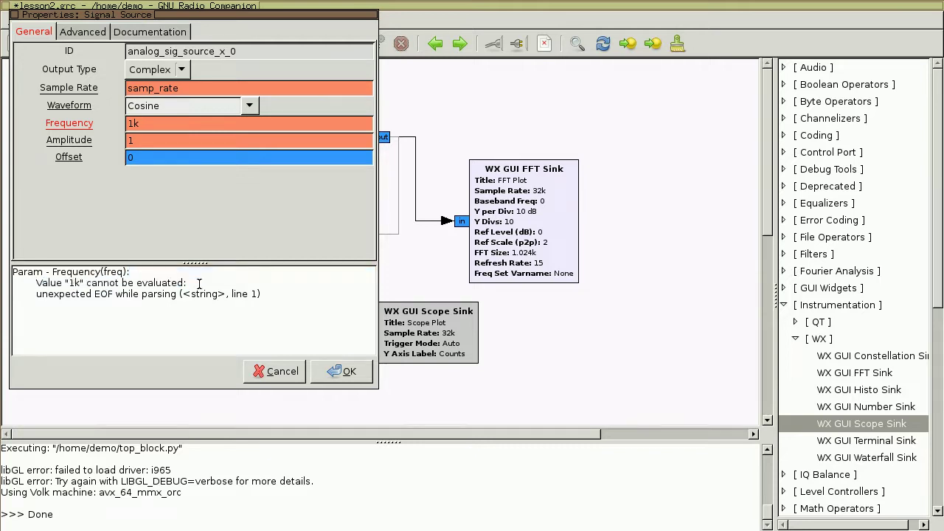
# - Try rewriting the Signal Source's frequency as 1e3, as 1000 and as 1k to compare the notations
pyautogui.click(175, 121)
pyautogui.press('BackSpace')
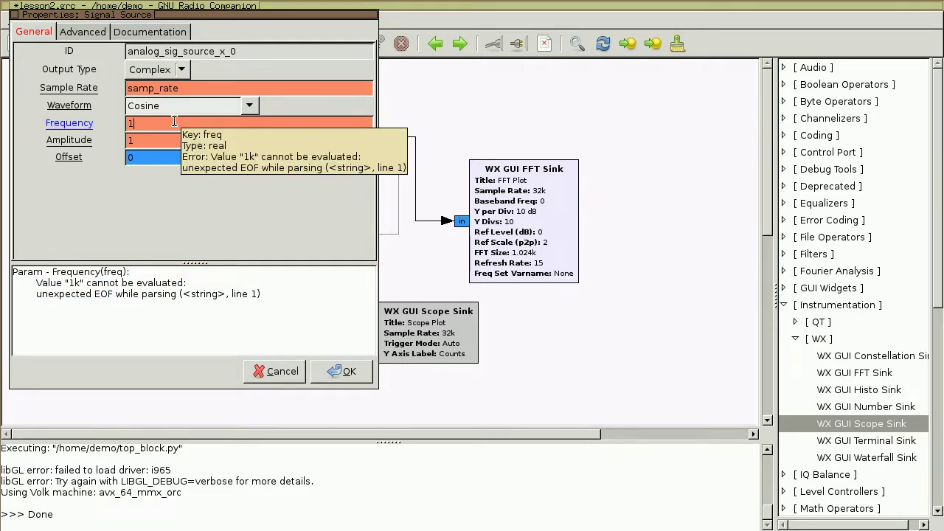
pyautogui.write('e3')
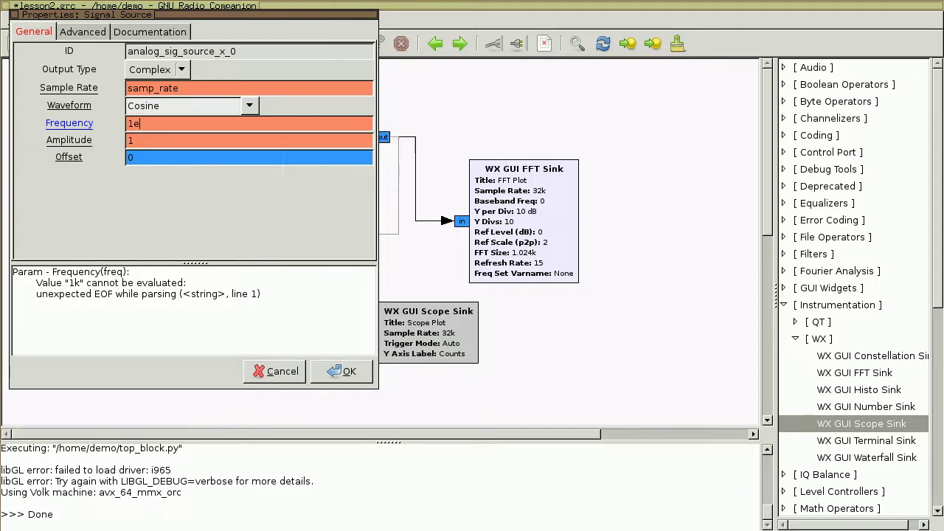
pyautogui.press('BackSpace')
pyautogui.press('BackSpace')
pyautogui.write('000')
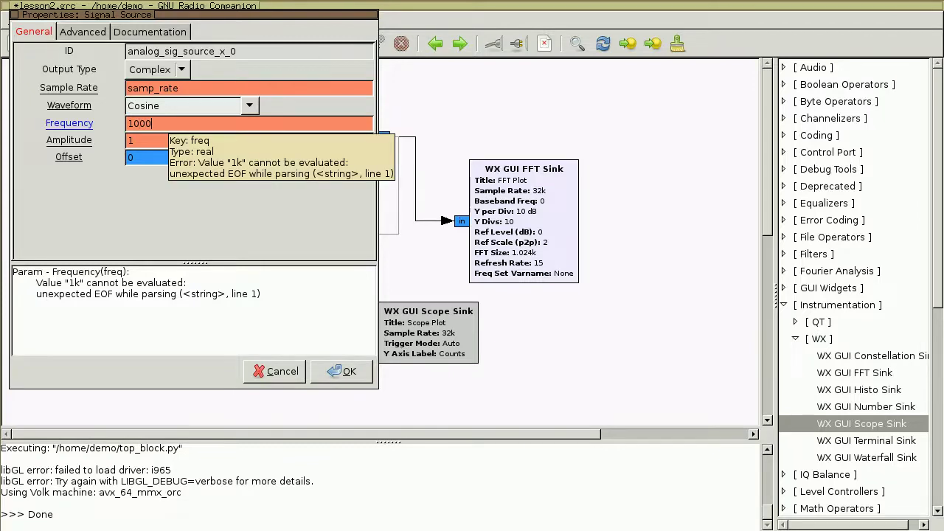
pyautogui.press('BackSpace')
pyautogui.press('BackSpace')
pyautogui.press('BackSpace')
pyautogui.write('k')
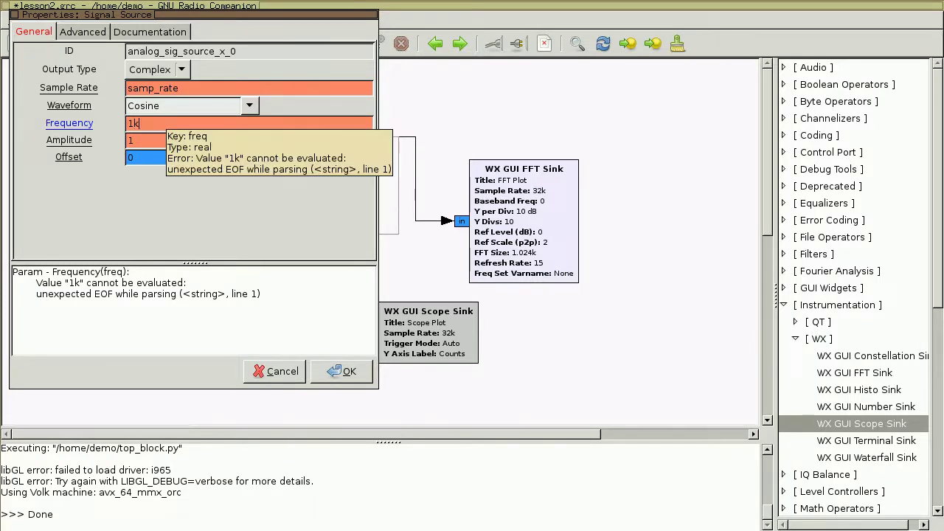
# - Set the Signal Source's frequency to 1000 and apply the properties
pyautogui.press('BackSpace')
pyautogui.write('000')
pyautogui.click(331, 371)
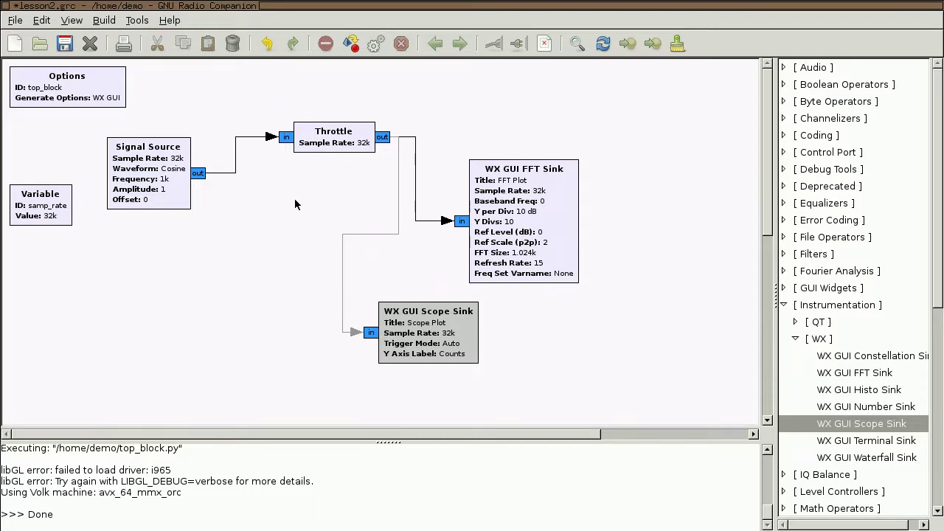
# - Run the flowgraph to read the tone's peak frequency on the FFT plot, and stop it
pyautogui.click(376, 46)
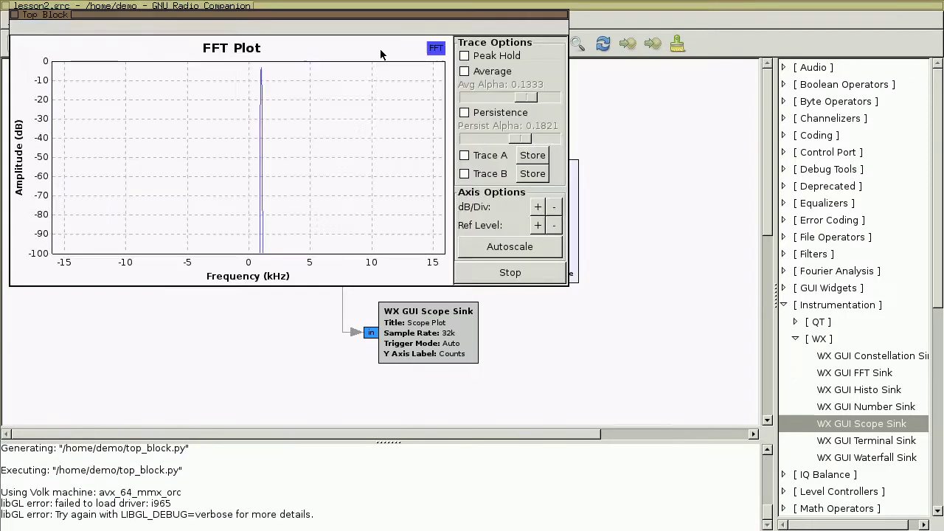
pyautogui.moveTo(260, 74)
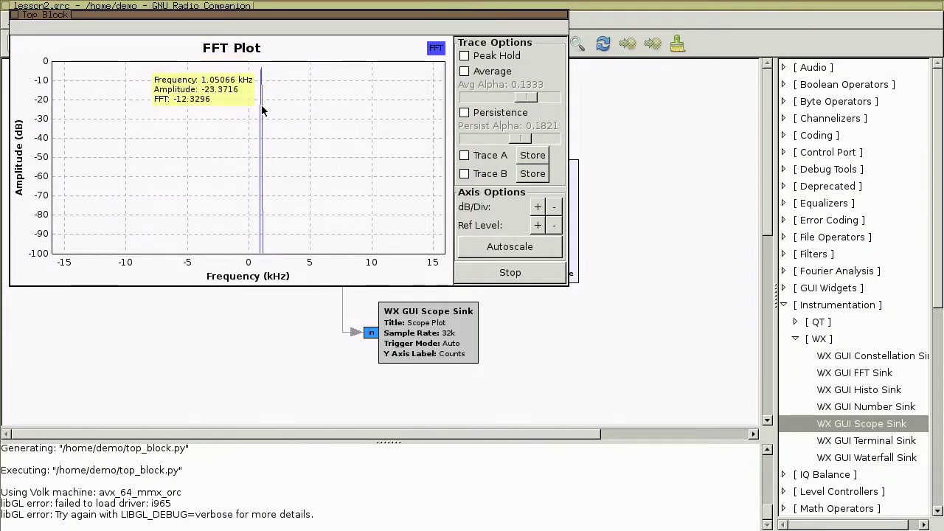
pyautogui.moveTo(299, 10); pyautogui.dragTo(291, 86)
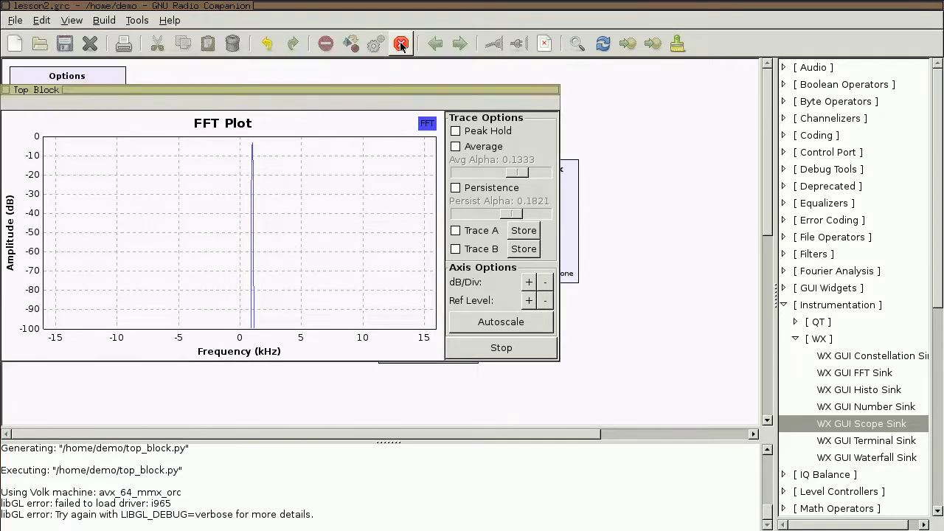
pyautogui.click(402, 44)
# - Set the WX GUI FFT Sink's sample rate to samp_rate/2 and apply it
pyautogui.click(559, 220)
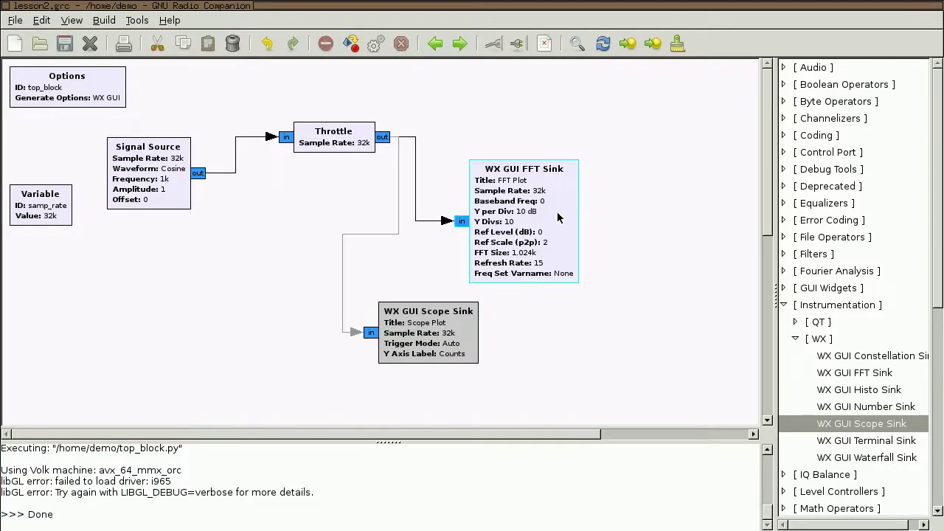
pyautogui.rightClick(560, 220)
pyautogui.click(600, 407)
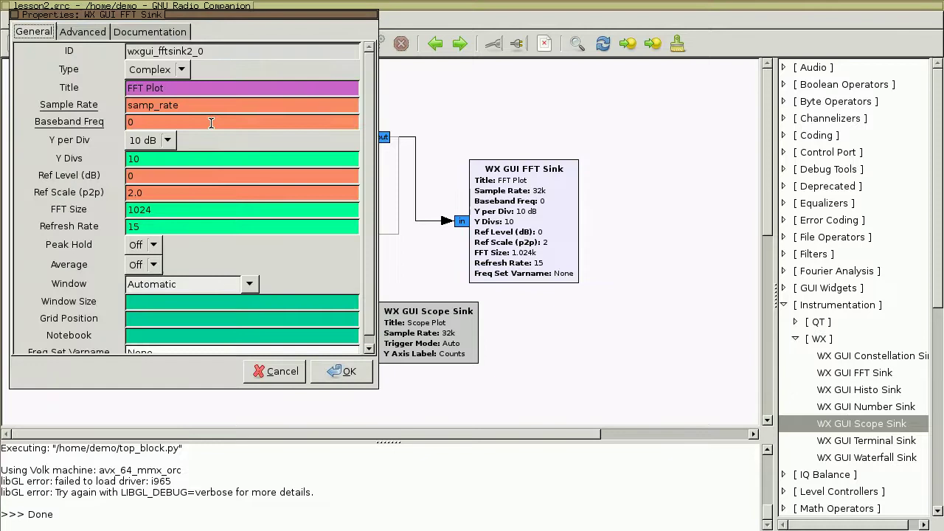
pyautogui.doubleClick(210, 107)
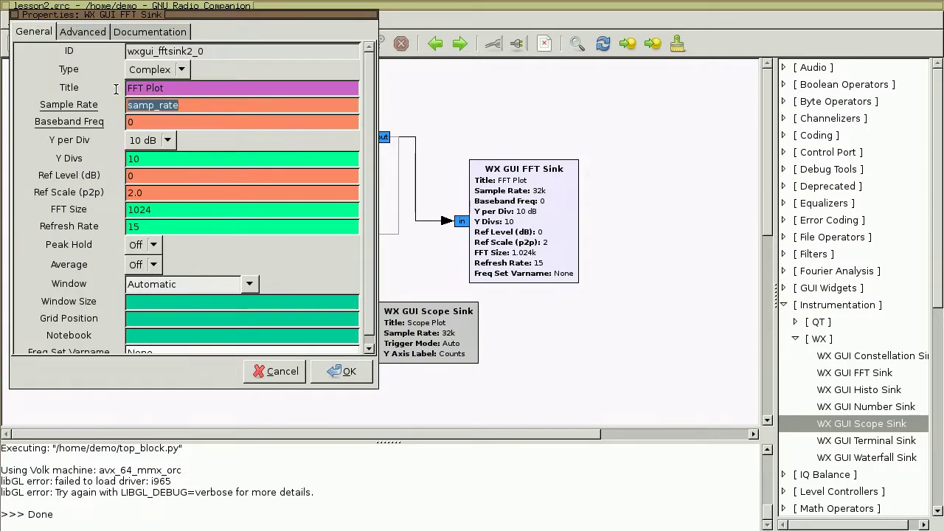
pyautogui.click(235, 106)
pyautogui.write('2/2')
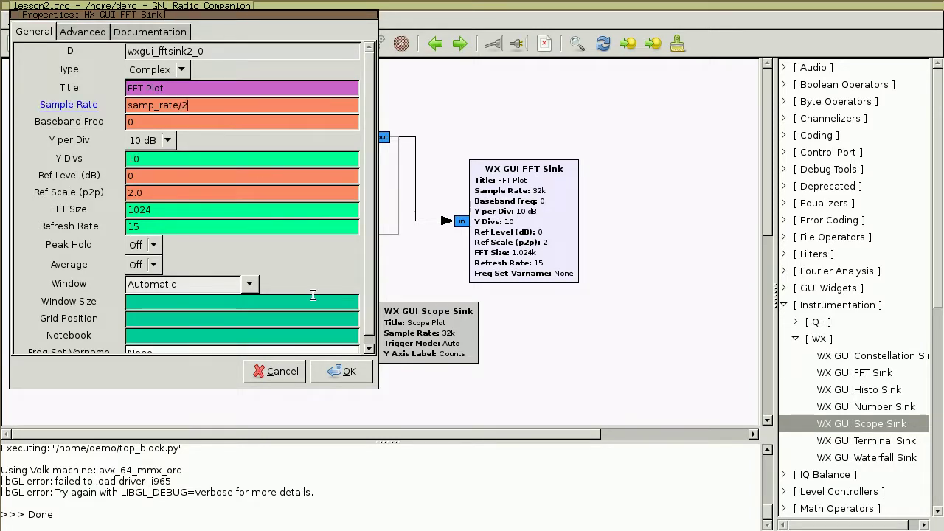
pyautogui.click(344, 374)
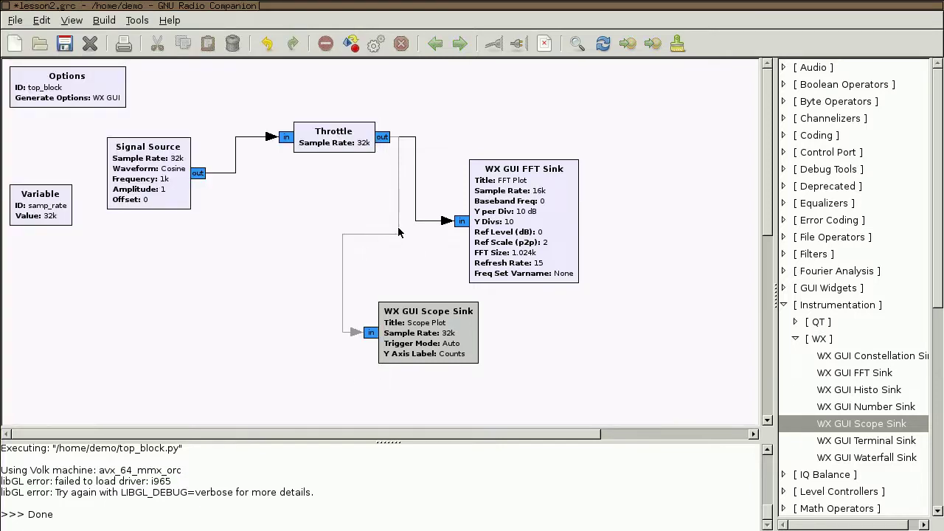
# - Run the flowgraph to check where the peak appears with the FFT Sink's halved sample rate, and stop it
pyautogui.click(374, 43)
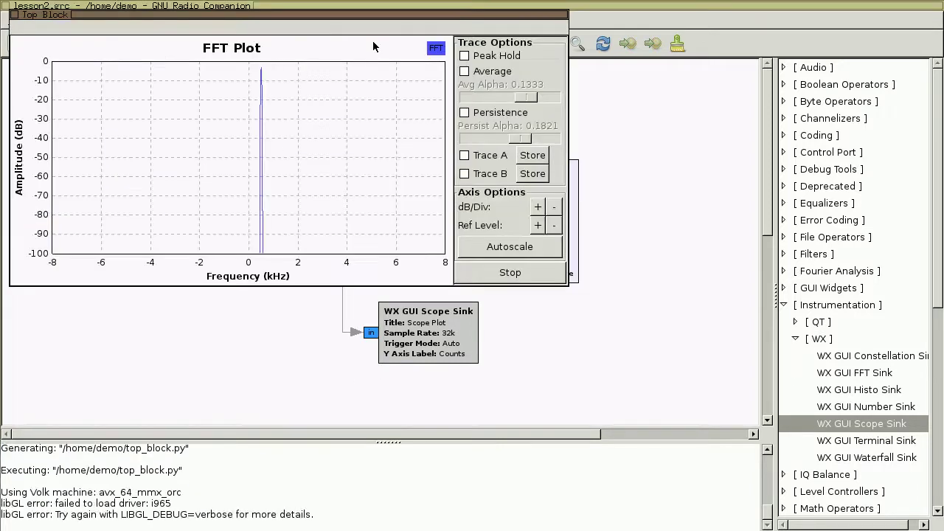
pyautogui.moveTo(260, 111)
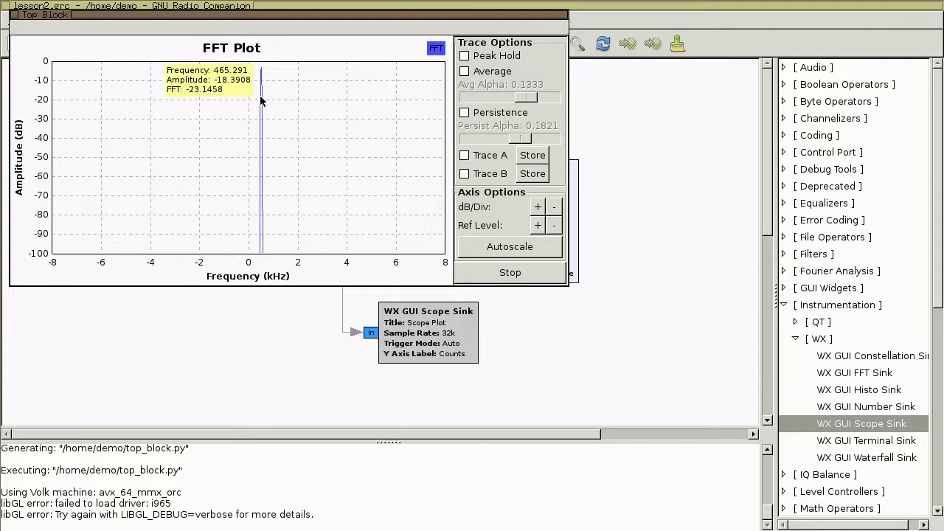
pyautogui.moveTo(317, 14); pyautogui.dragTo(328, 73)
pyautogui.click(401, 44)
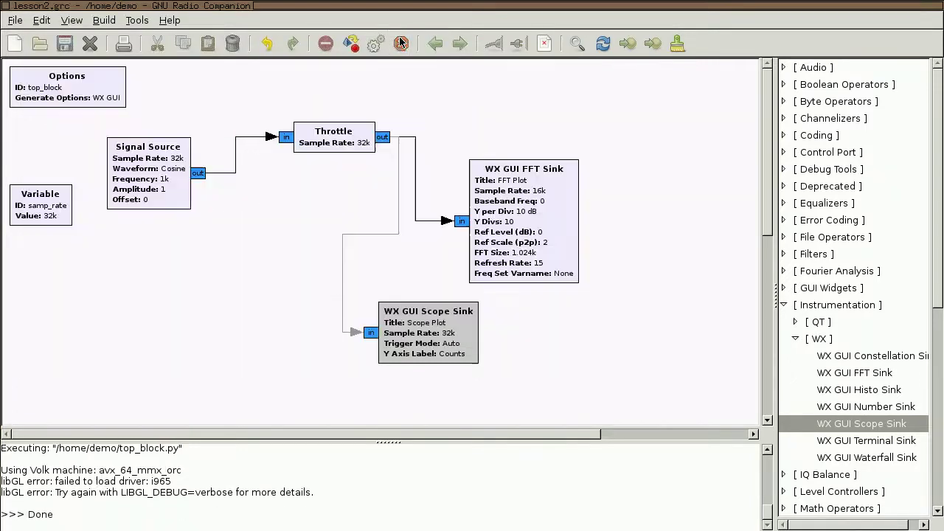
# - Change the WX GUI FFT Sink's sample rate to samp_rate/10 and apply it
pyautogui.rightClick(570, 251)
pyautogui.click(613, 442)
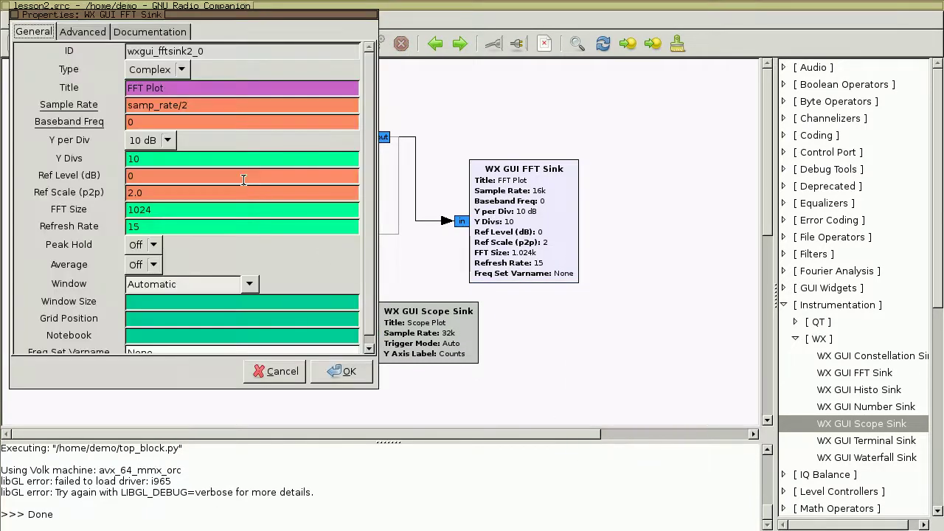
pyautogui.click(214, 107)
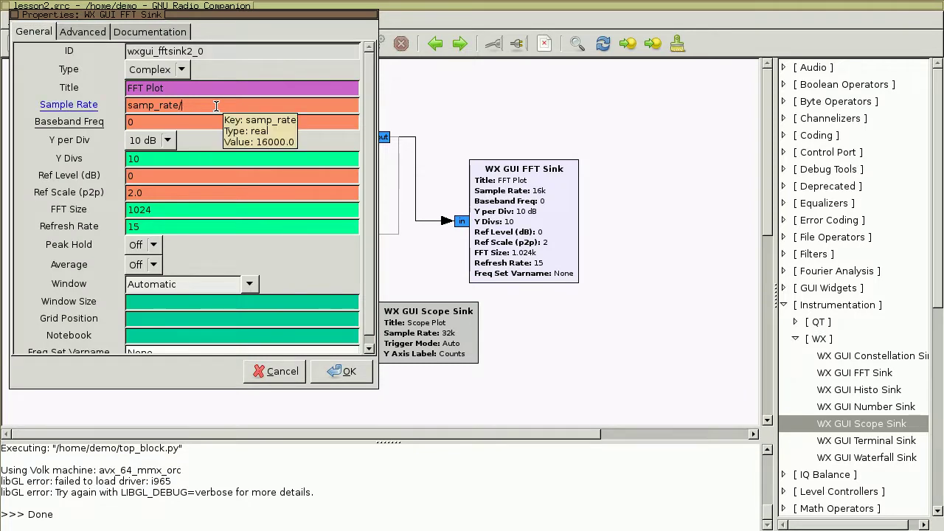
pyautogui.write('10')
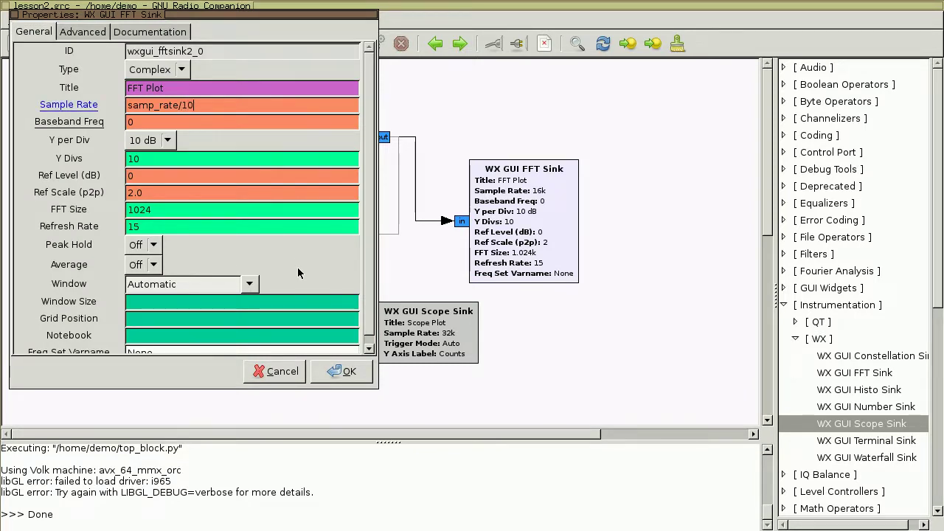
pyautogui.click(339, 369)
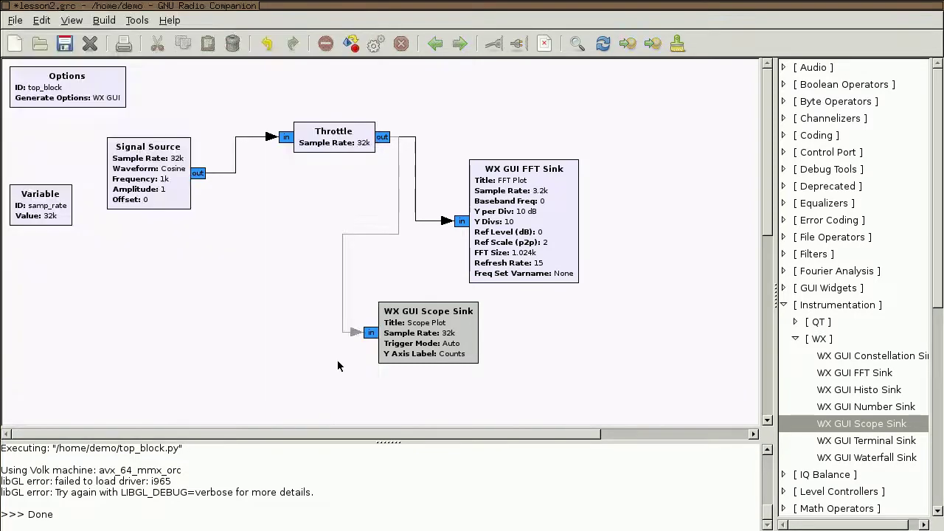
# - Run the flowgraph to check the peak's frequency with the FFT Sink at samp_rate/10, and stop it
pyautogui.click(375, 43)
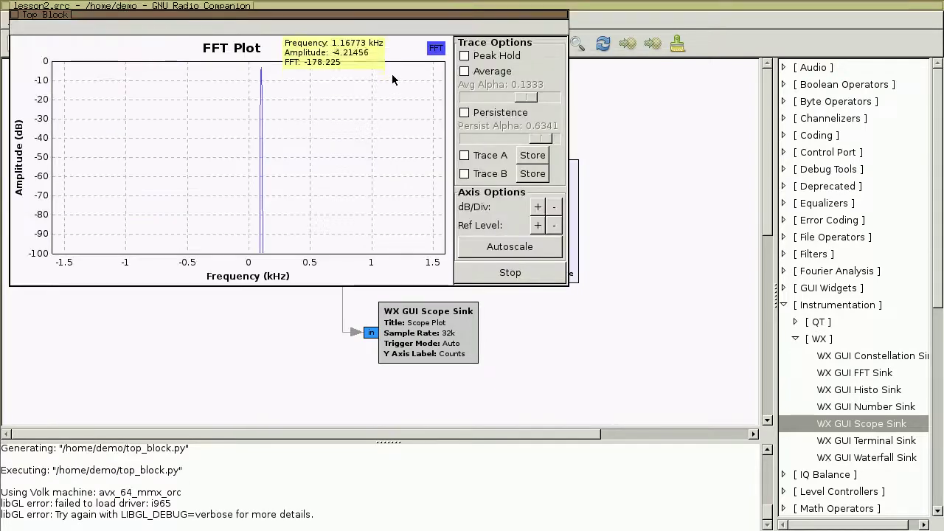
pyautogui.moveTo(259, 76)
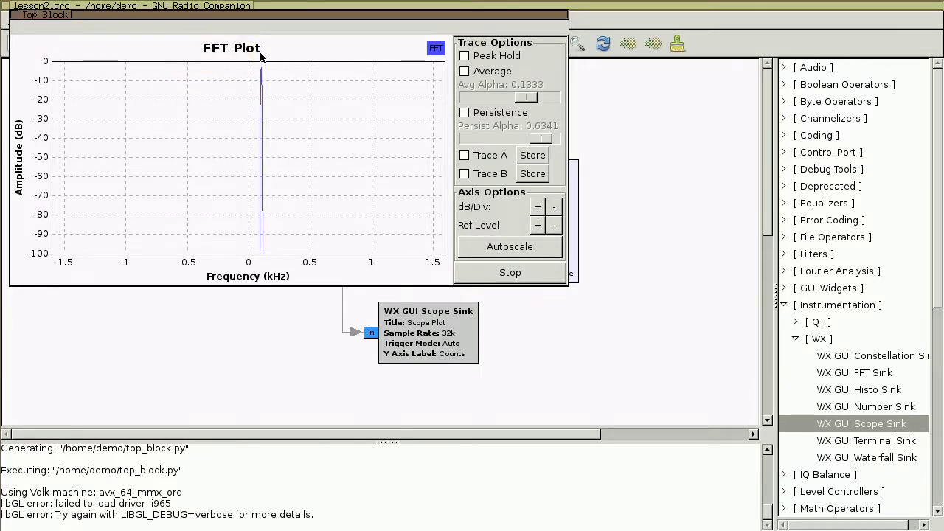
pyautogui.moveTo(307, 12); pyautogui.dragTo(341, 95)
pyautogui.click(400, 43)
# - Restore the WX GUI FFT Sink's sample rate to samp_rate and run the flowgraph to recheck the FFT plot
pyautogui.rightClick(545, 252)
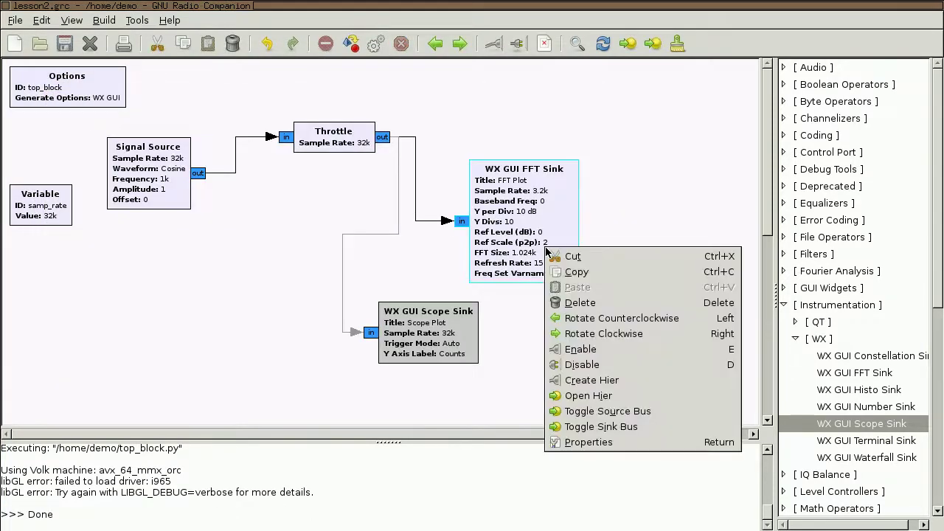
pyautogui.click(606, 445)
pyautogui.click(222, 106)
pyautogui.press('BackSpace')
pyautogui.press('BackSpace')
pyautogui.press('BackSpace')
pyautogui.click(347, 373)
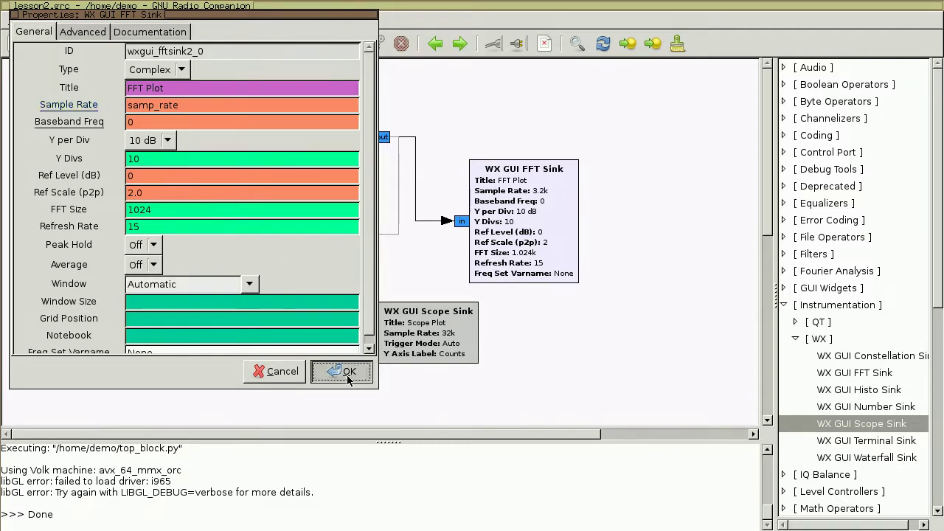
pyautogui.click(379, 43)
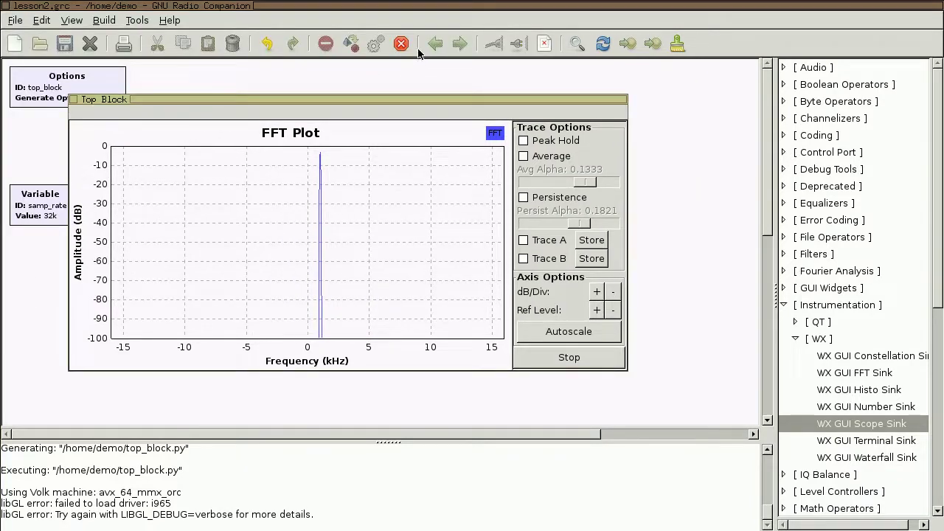
pyautogui.click(401, 44)
# - Set the WX GUI FFT Sink's sample rate to 1 and apply the properties
pyautogui.rightClick(538, 216)
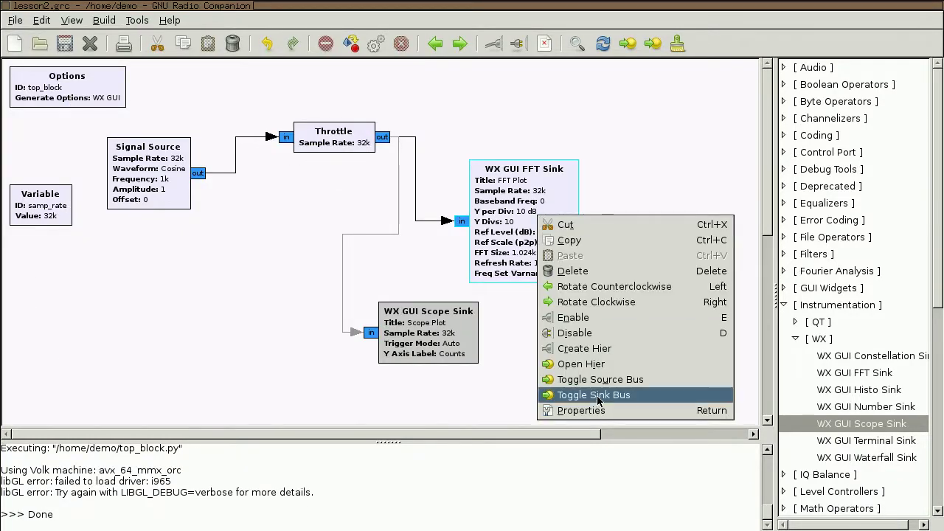
pyautogui.click(583, 410)
pyautogui.moveTo(182, 105); pyautogui.dragTo(105, 90)
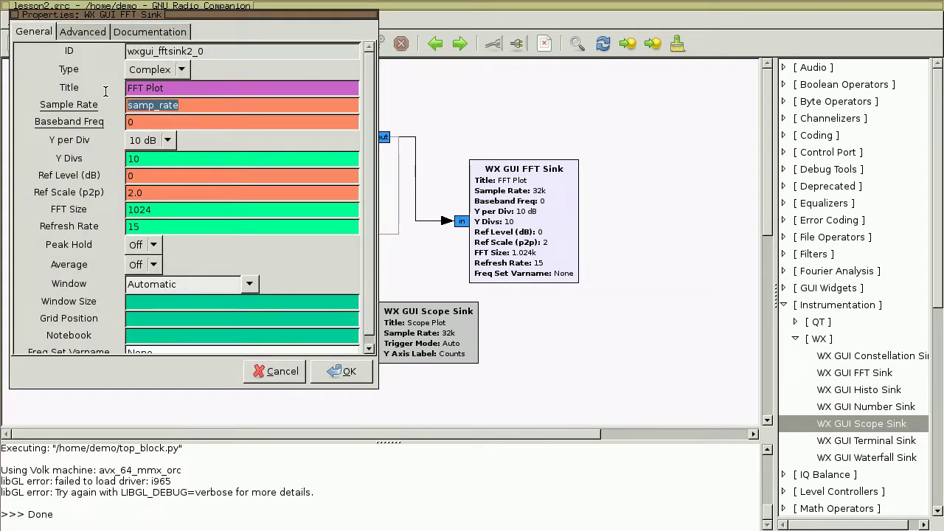
pyautogui.write('1')
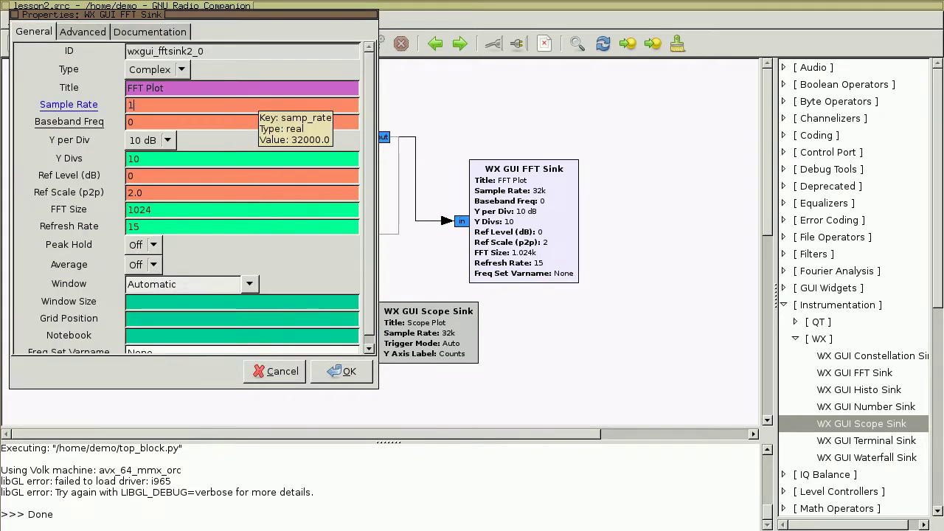
pyautogui.click(343, 373)
# - Run the flowgraph to examine the FFT plot's frequency axis with the sink's sample rate of 1, and stop it
pyautogui.click(382, 48)
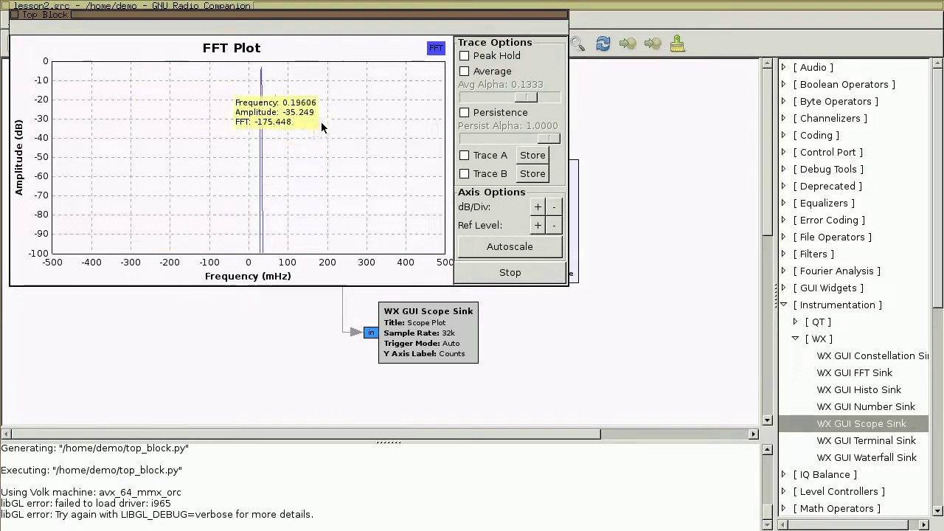
pyautogui.moveTo(362, 29); pyautogui.dragTo(413, 168)
pyautogui.click(401, 44)
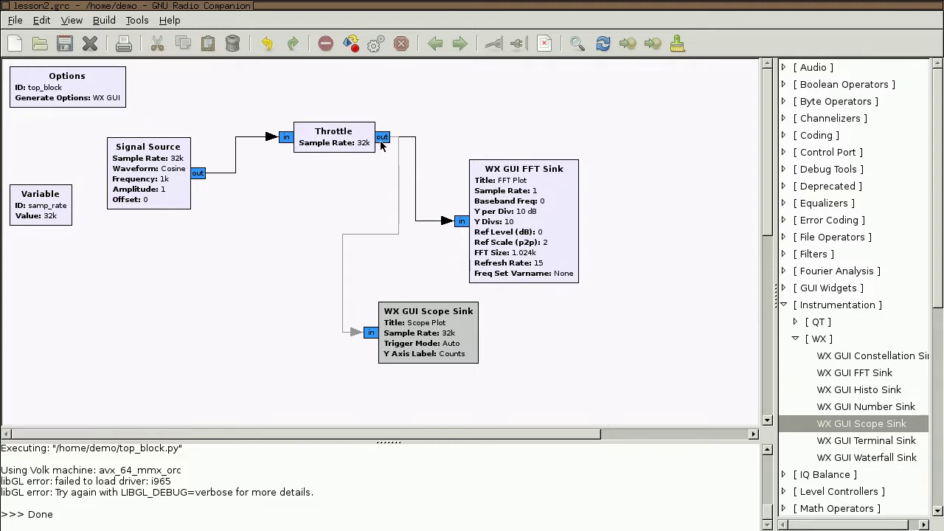
# - Set the WX GUI FFT Sink's sample rate to 1e6 and apply the properties
pyautogui.rightClick(542, 193)
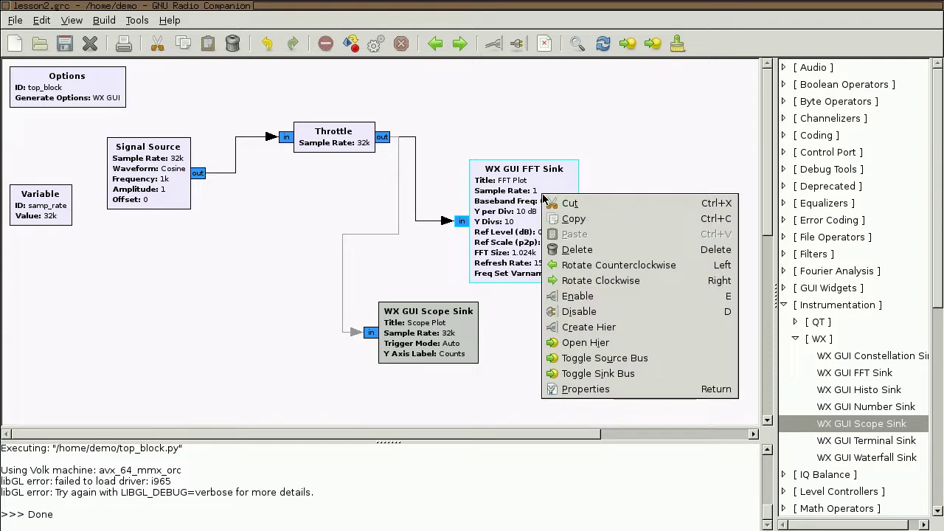
pyautogui.click(585, 388)
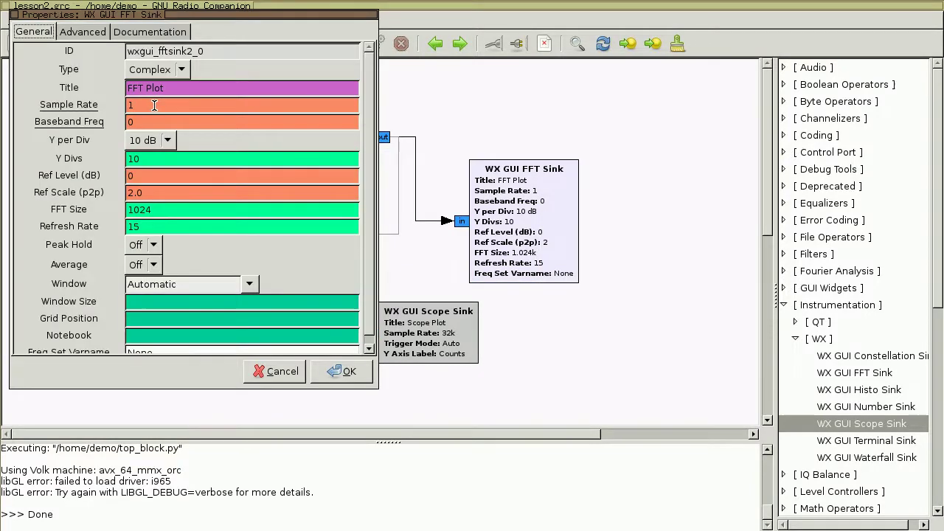
pyautogui.doubleClick(155, 104)
pyautogui.write('100')
pyautogui.press('BackSpace')
pyautogui.press('BackSpace')
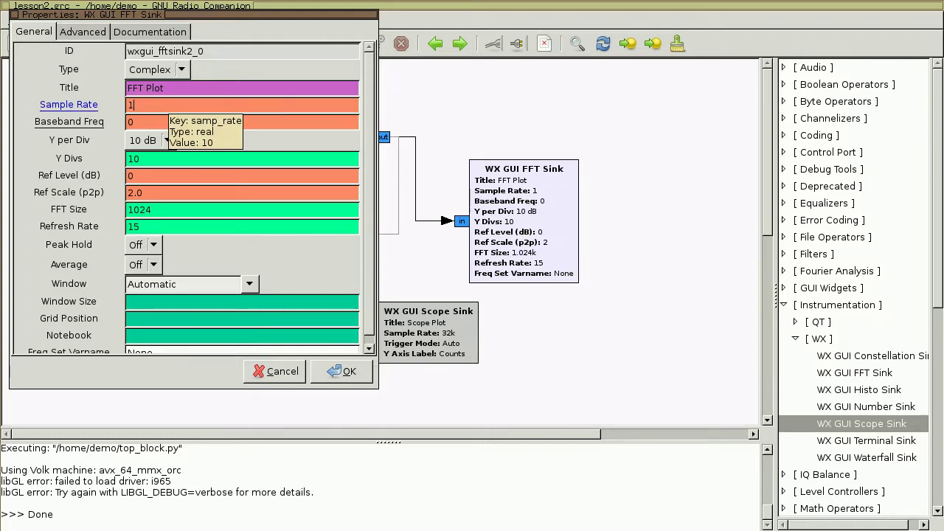
pyautogui.write('e6')
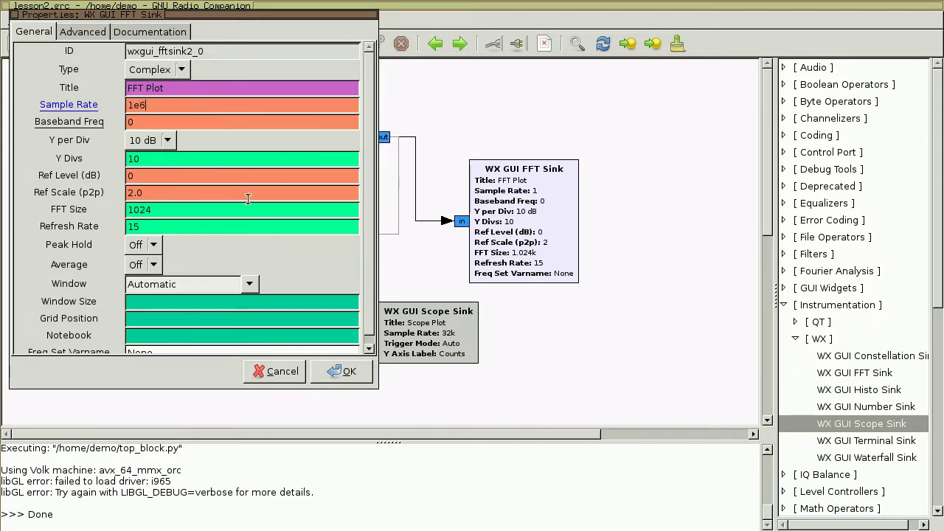
pyautogui.click(341, 371)
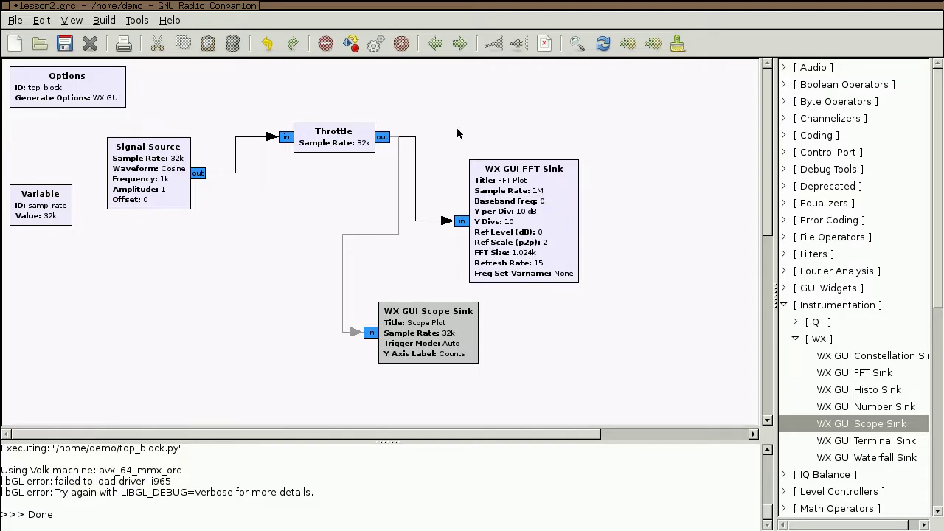
# - Run the flowgraph, check the peak's frequency in the FFT plot against the blocks' sample rates, and stop it
pyautogui.click(375, 45)
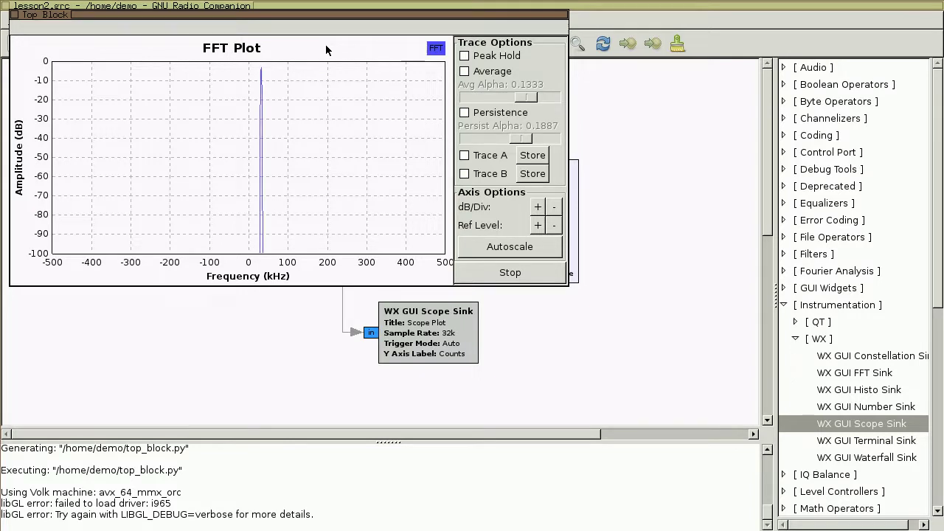
pyautogui.moveTo(261, 72)
pyautogui.moveTo(247, 89)
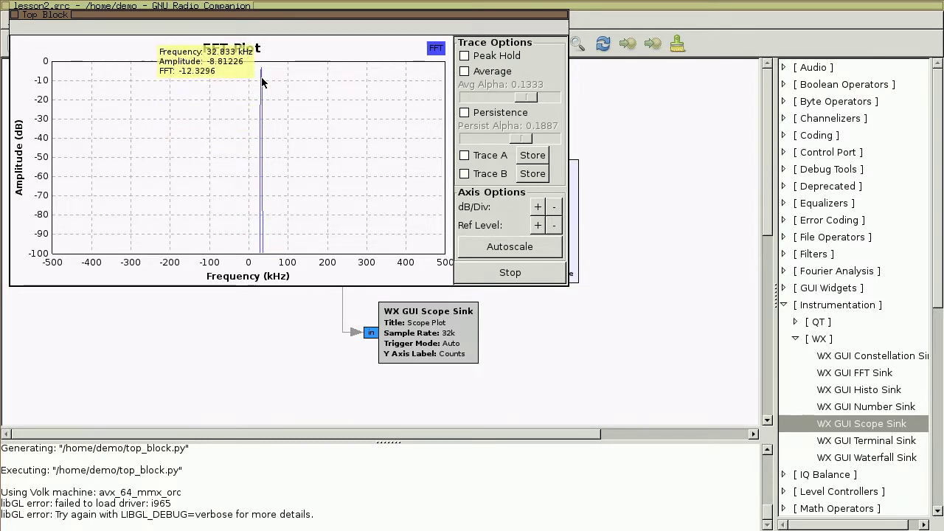
pyautogui.moveTo(292, 16); pyautogui.dragTo(384, 250)
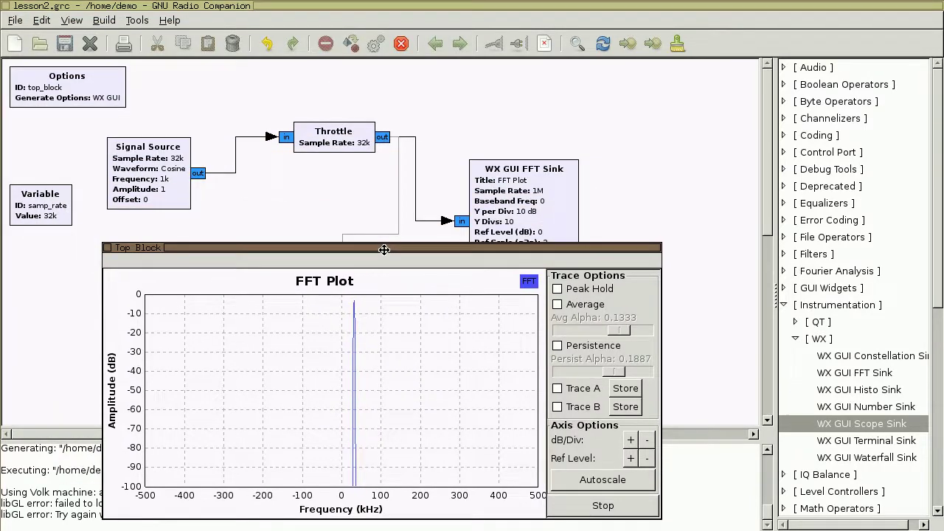
pyautogui.click(401, 44)
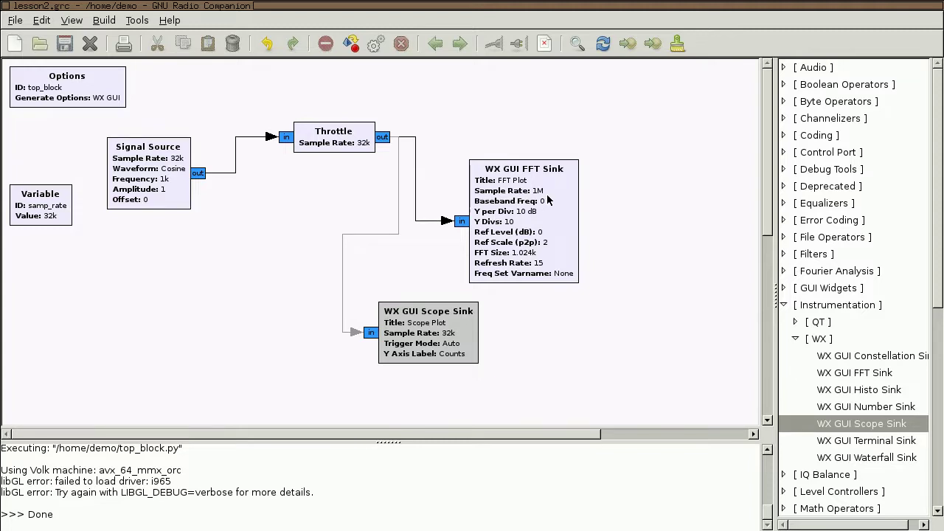
# - Set the WX GUI FFT Sink's sample rate back to samp_rate and apply the properties
pyautogui.moveTo(548, 196); pyautogui.dragTo(551, 196)
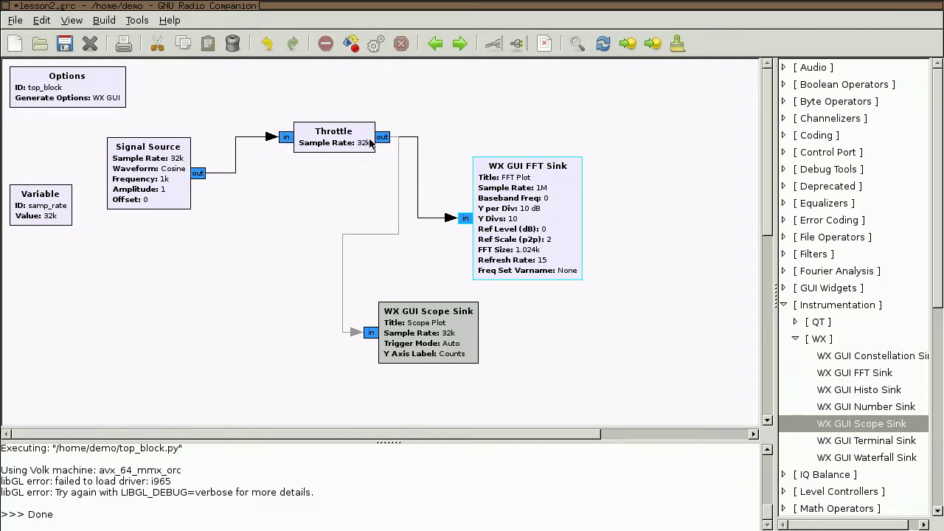
pyautogui.rightClick(557, 197)
pyautogui.click(642, 394)
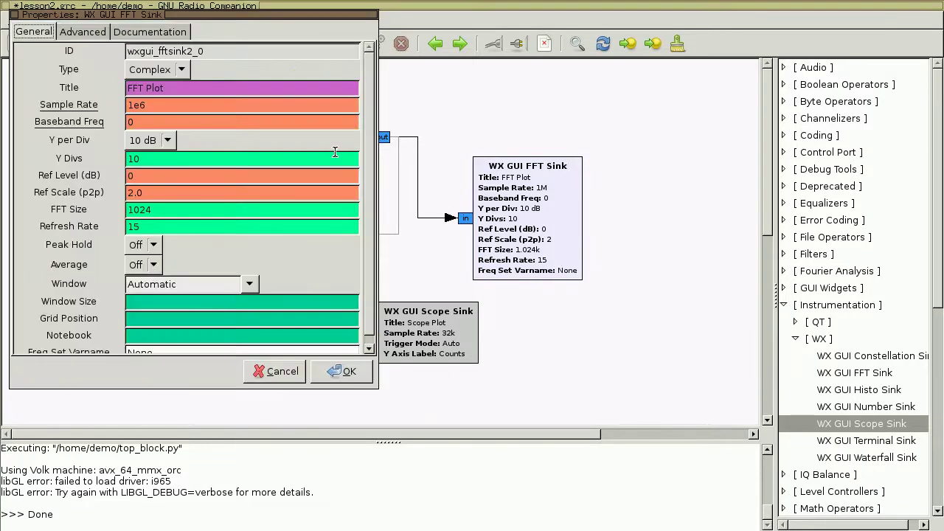
pyautogui.doubleClick(136, 105)
pyautogui.write('samp_rate')
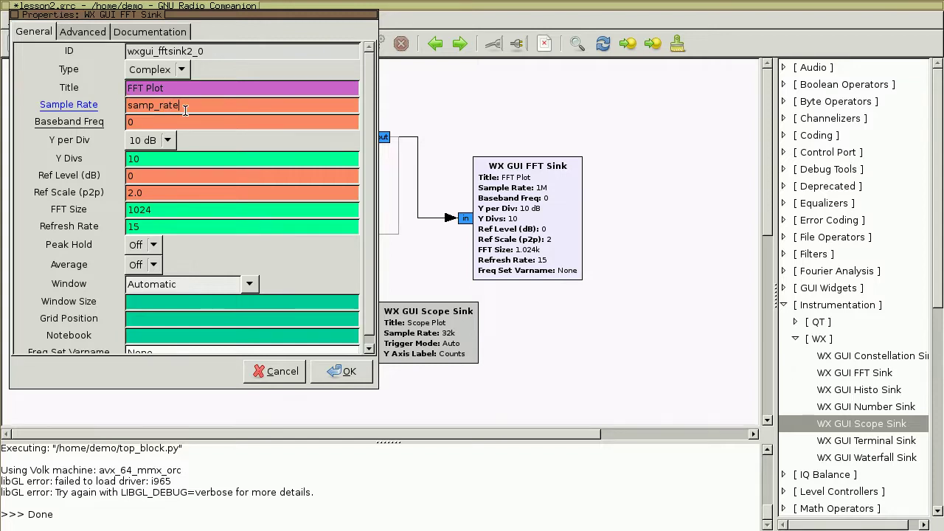
pyautogui.moveTo(178, 107); pyautogui.dragTo(125, 107)
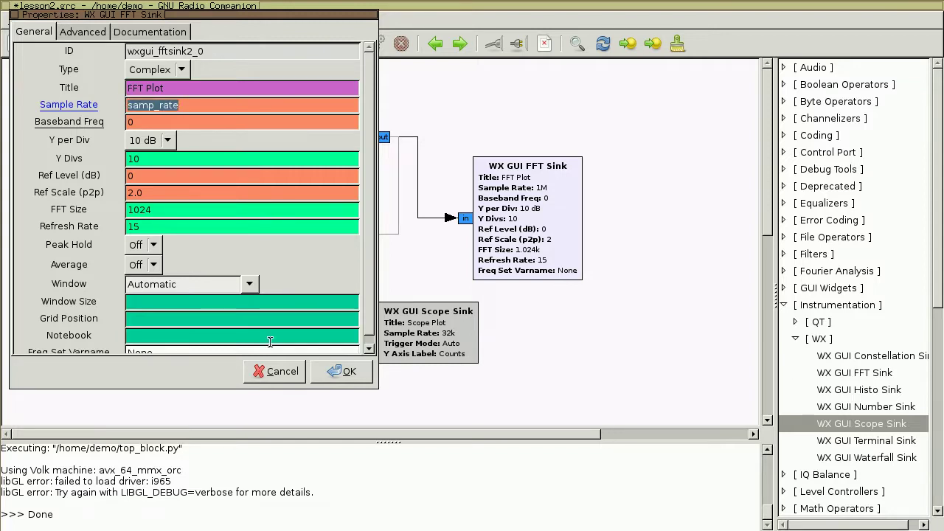
pyautogui.click(341, 371)
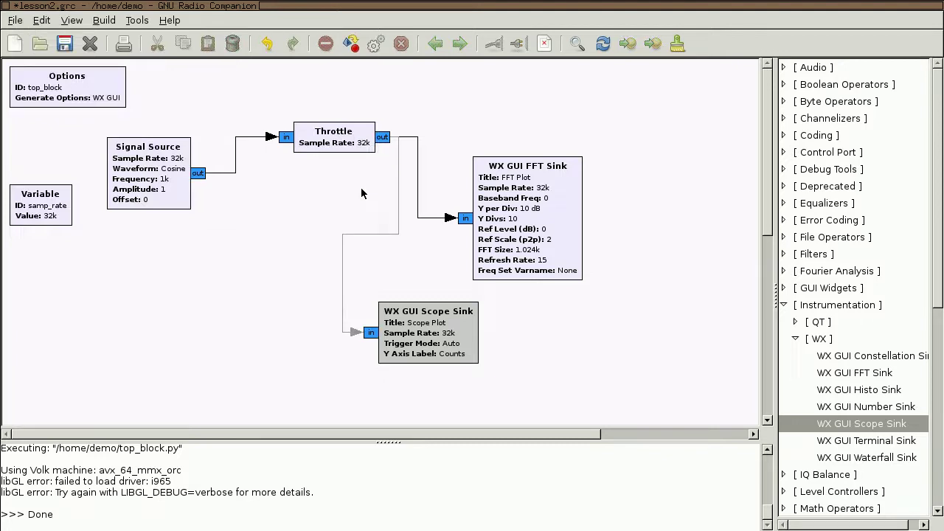
# - Set the samp_rate variable's value to 32e6 and apply the properties
pyautogui.click(62, 225)
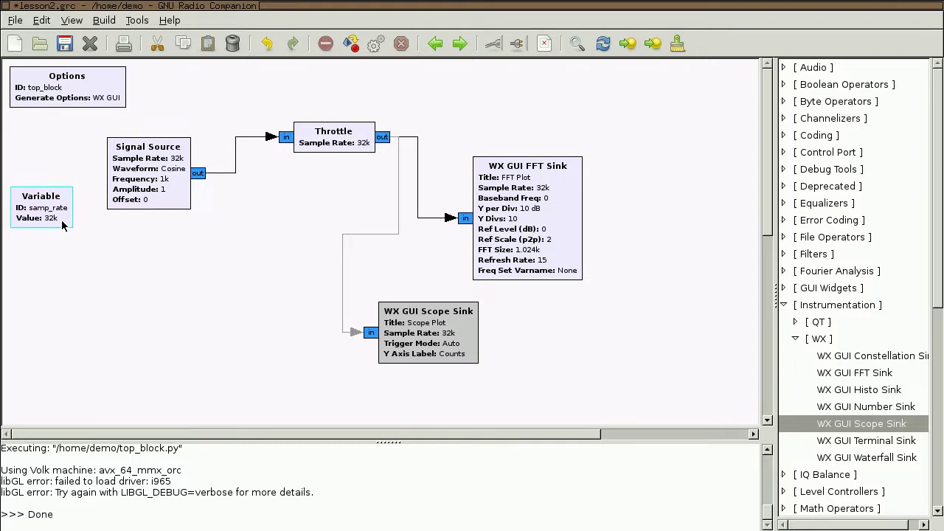
pyautogui.moveTo(62, 224); pyautogui.dragTo(62, 225)
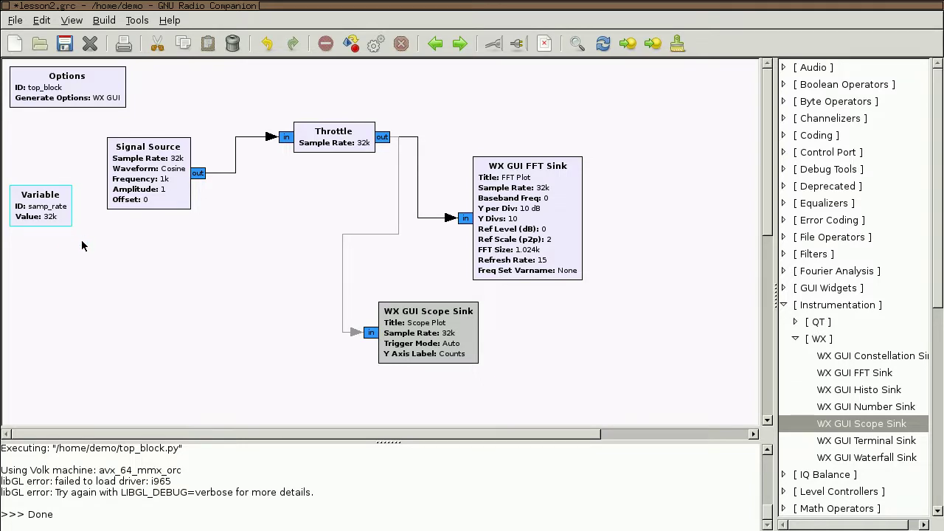
pyautogui.click(82, 242)
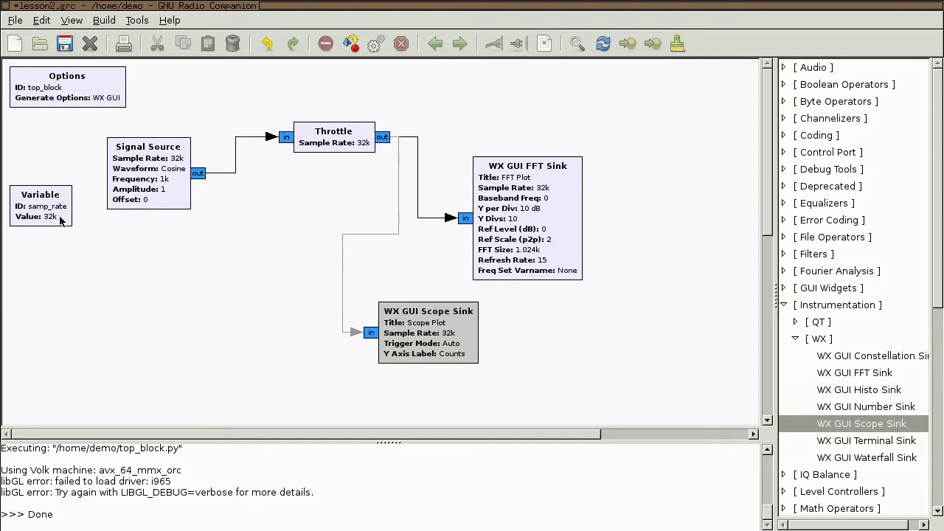
pyautogui.rightClick(63, 216)
pyautogui.click(137, 410)
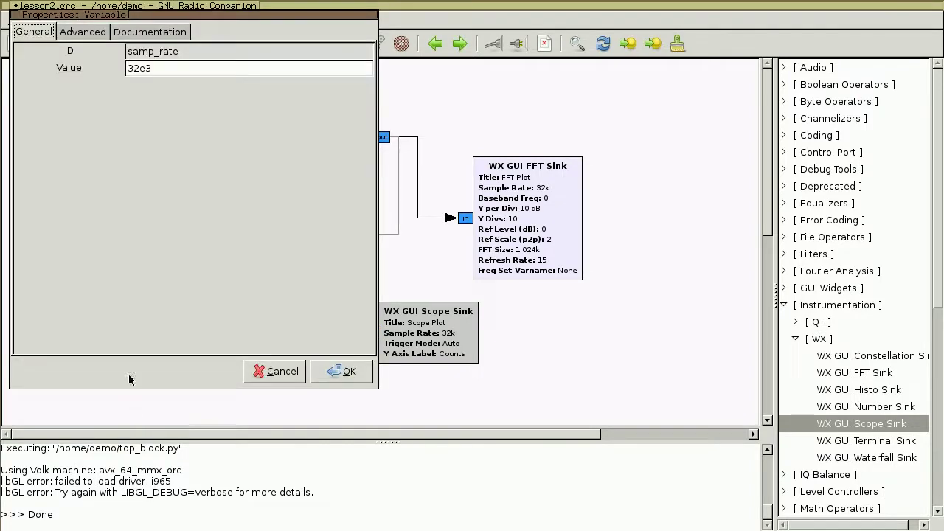
pyautogui.click(174, 68)
pyautogui.press('BackSpace')
pyautogui.write('6')
pyautogui.click(343, 371)
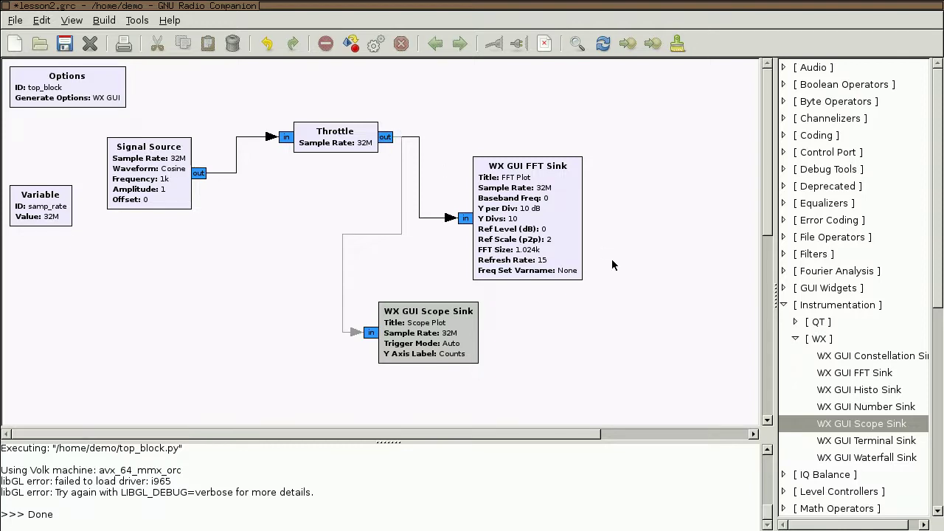
# - Run the flowgraph to examine the FFT plot's frequency axis with samp_rate at 32e6, and stop it
pyautogui.click(374, 45)
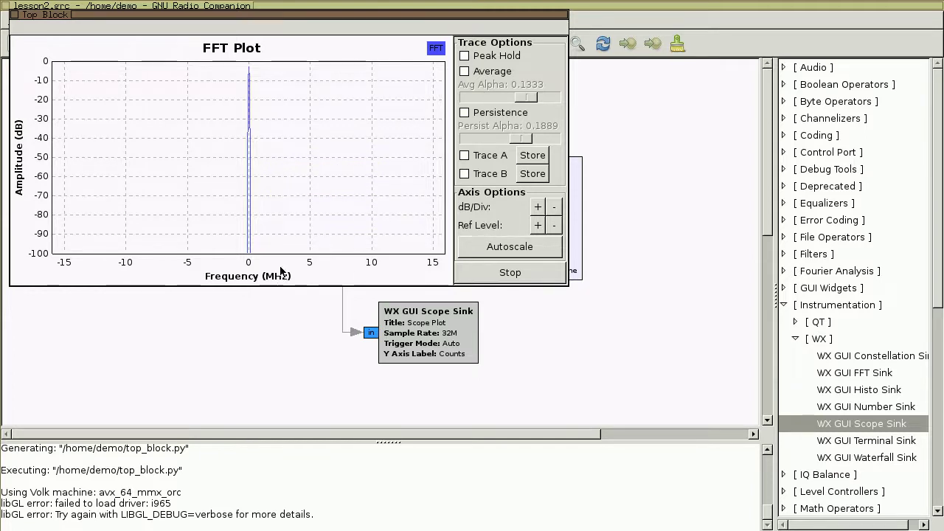
pyautogui.moveTo(335, 17); pyautogui.dragTo(480, 188)
pyautogui.click(402, 46)
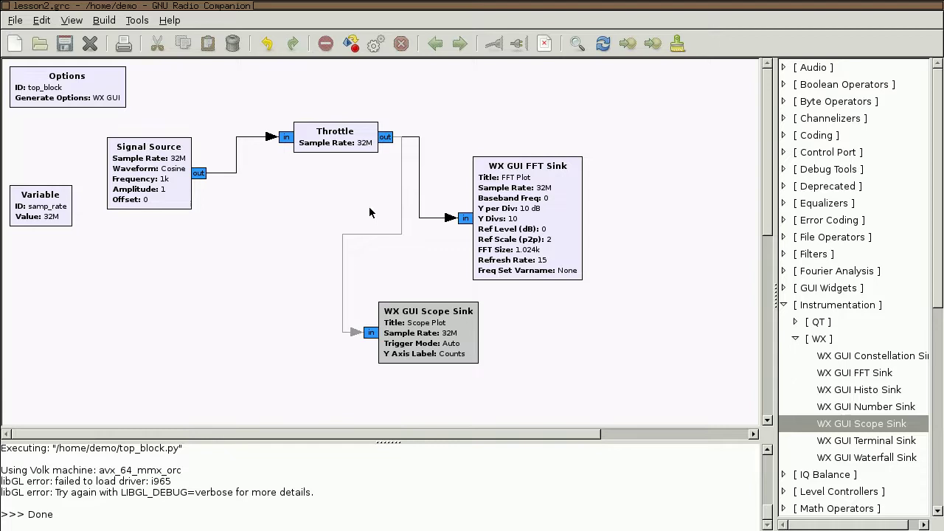
# - Move the samp_rate Variable block slightly lower on the canvas and deselect it
pyautogui.click(67, 216)
pyautogui.moveTo(67, 217); pyautogui.dragTo(64, 236)
pyautogui.click(193, 216)
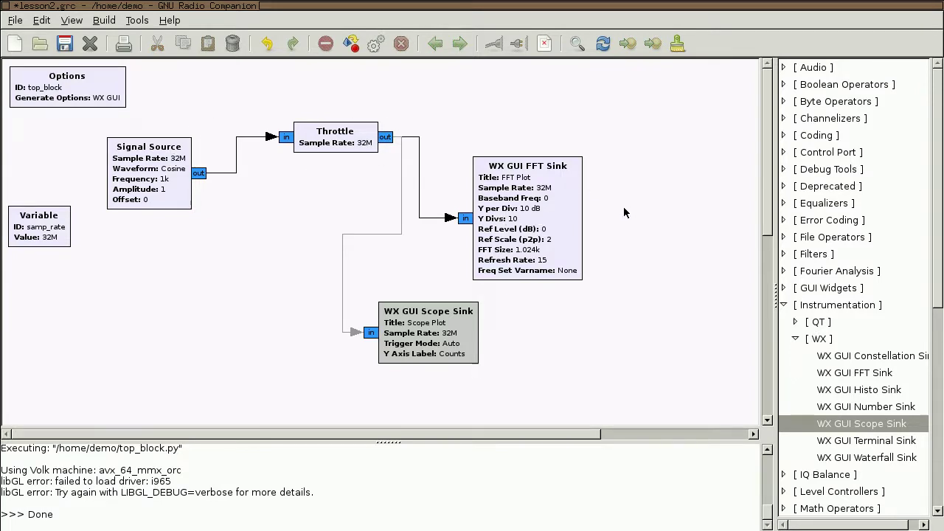
# - Enable the WX GUI Scope Sink and shift it slightly below the FFT Sink
pyautogui.click(461, 345)
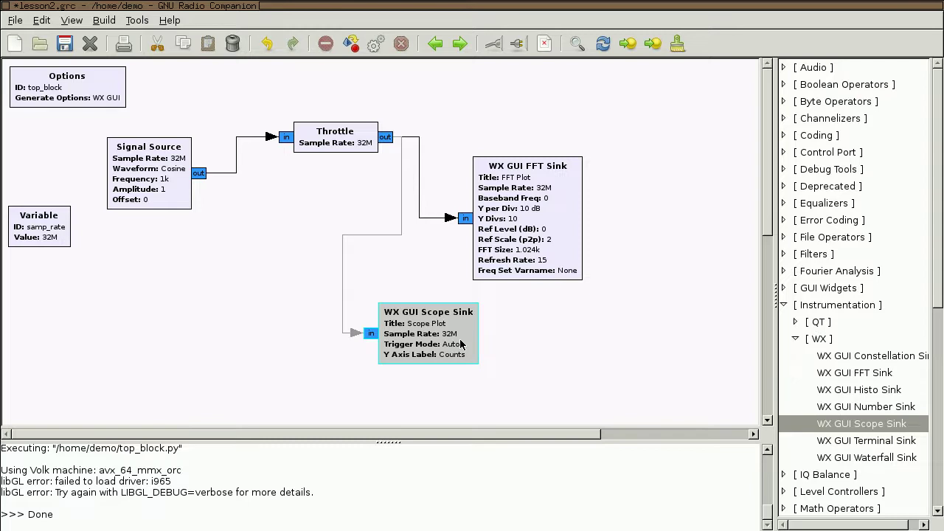
pyautogui.moveTo(441, 350); pyautogui.dragTo(439, 352)
pyautogui.press('e')
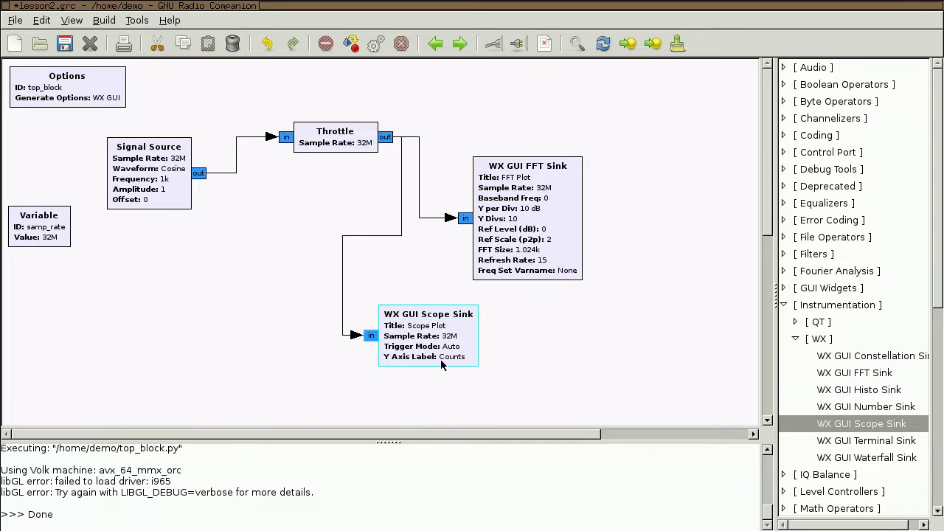
pyautogui.moveTo(456, 343); pyautogui.dragTo(467, 336)
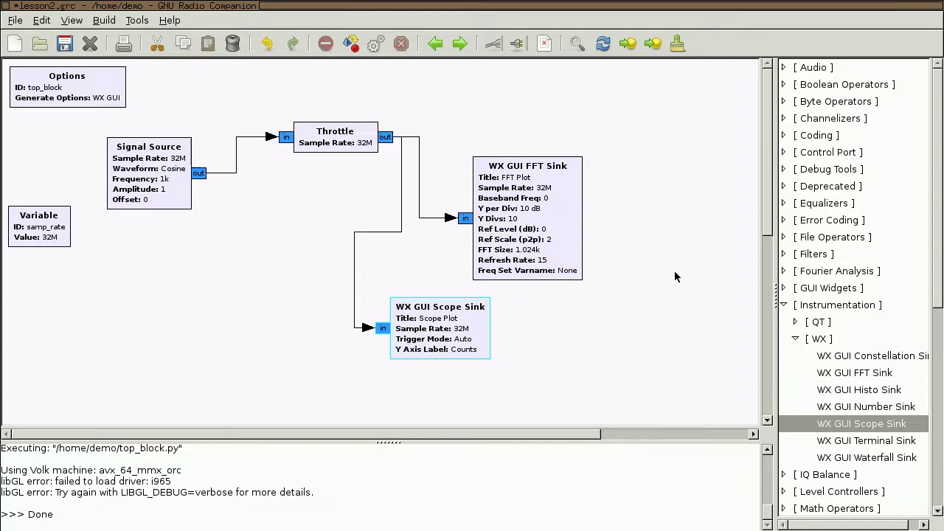
# - Add a WX GUI Slider from the WX GUI widgets to the canvas below the samp_rate variable
pyautogui.click(784, 305)
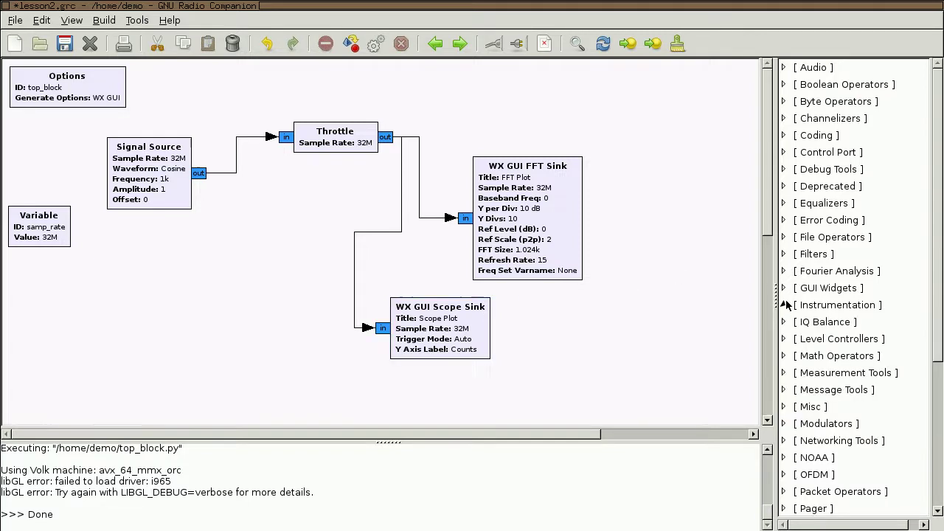
pyautogui.scroll(-4, 827, 338)
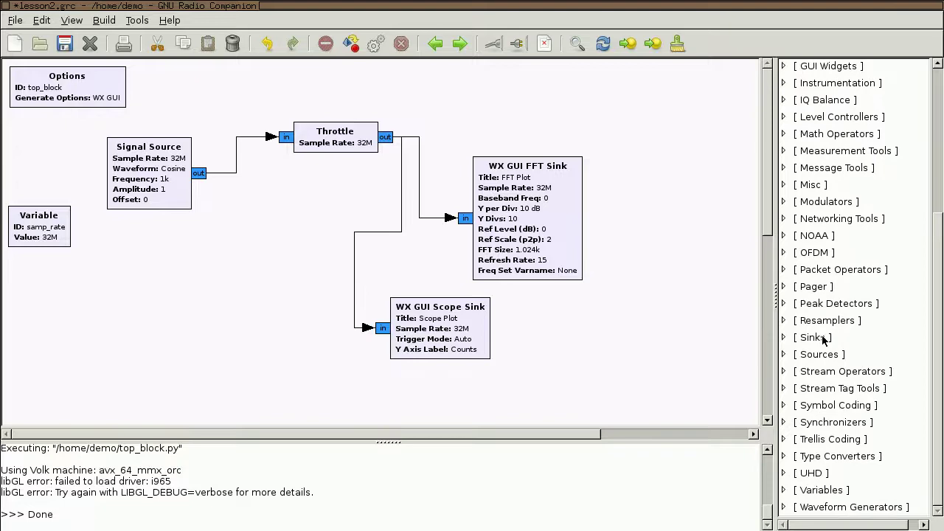
pyautogui.moveTo(938, 348); pyautogui.dragTo(938, 204)
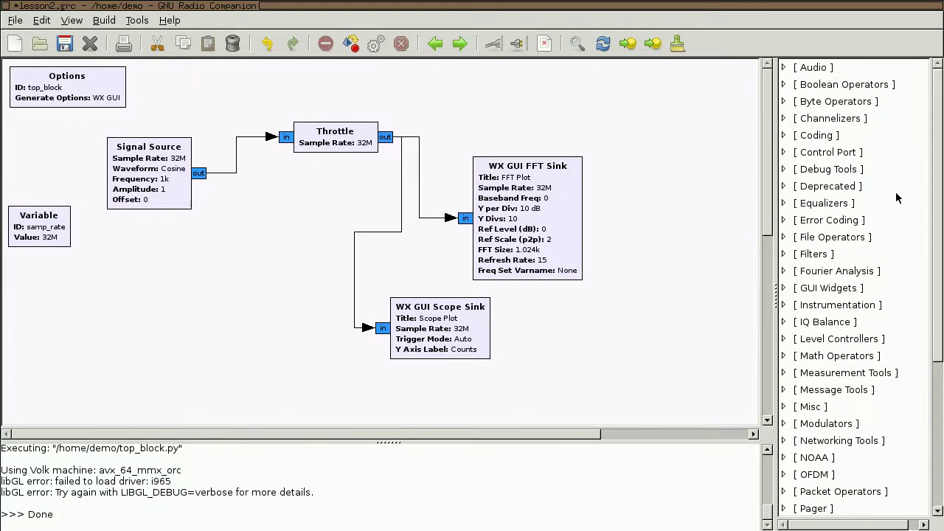
pyautogui.click(784, 288)
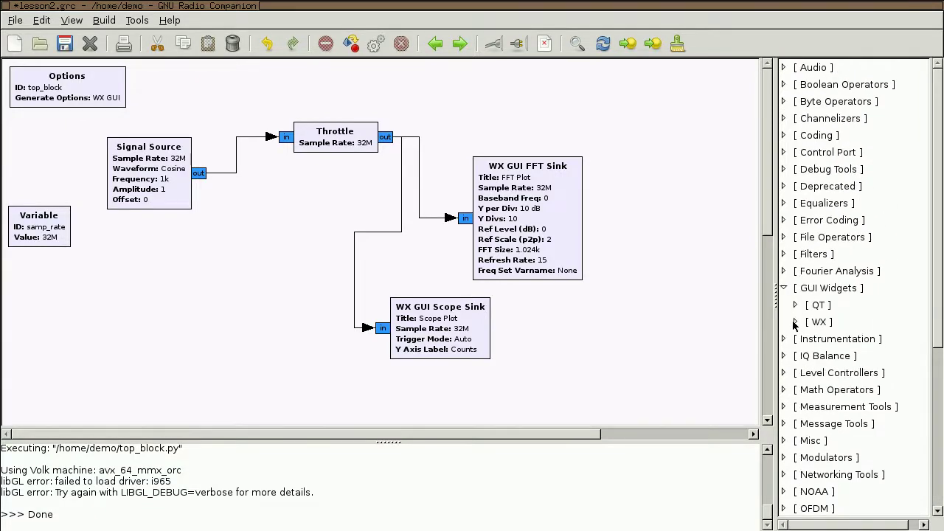
pyautogui.click(795, 322)
pyautogui.moveTo(848, 390); pyautogui.dragTo(92, 317)
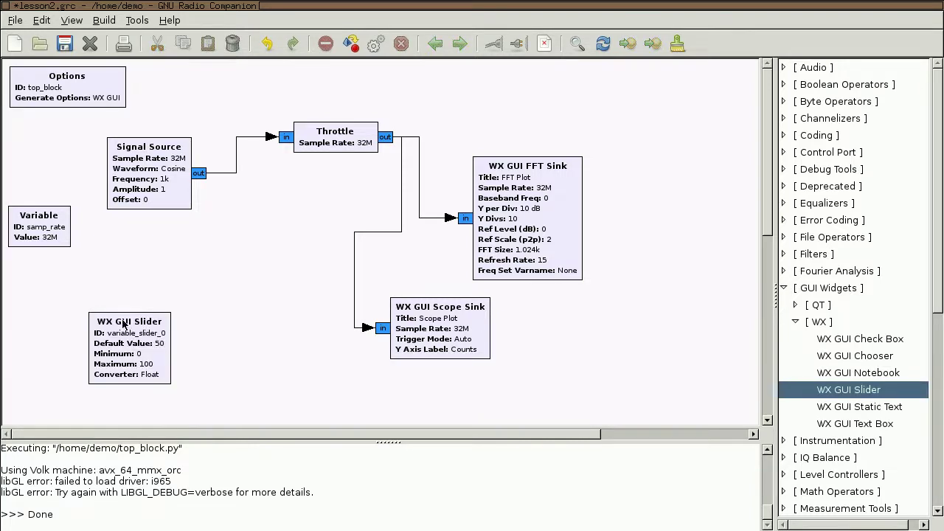
# - Configure the WX GUI Slider with ID freq, default value 1000 and maximum 16e3
pyautogui.rightClick(128, 340)
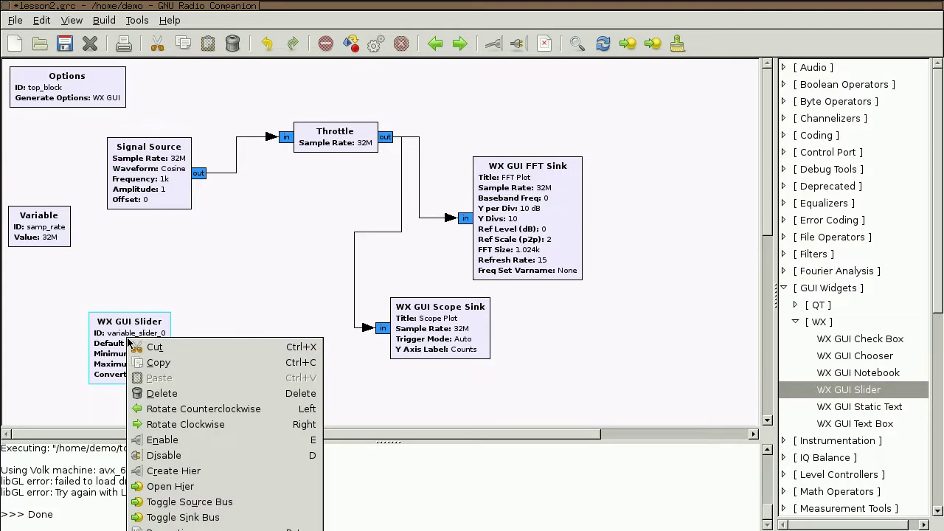
pyautogui.click(169, 529)
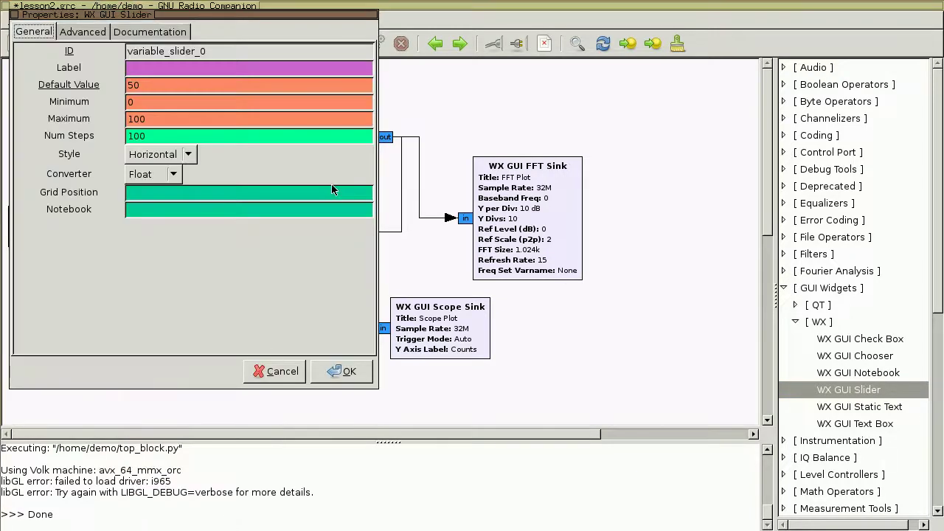
pyautogui.moveTo(212, 50); pyautogui.dragTo(120, 46)
pyautogui.write('freq')
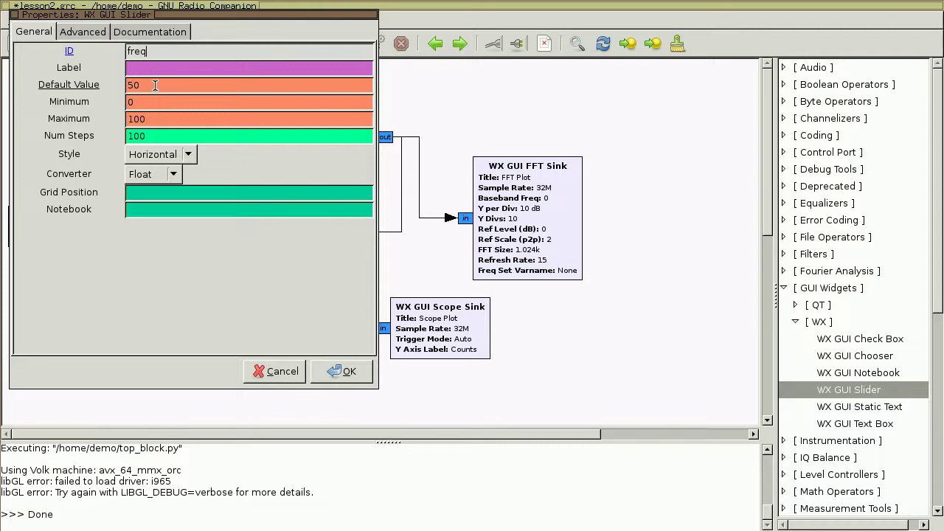
pyautogui.moveTo(155, 86); pyautogui.dragTo(118, 89)
pyautogui.write('1000')
pyautogui.moveTo(153, 116); pyautogui.dragTo(120, 119)
pyautogui.write('16')
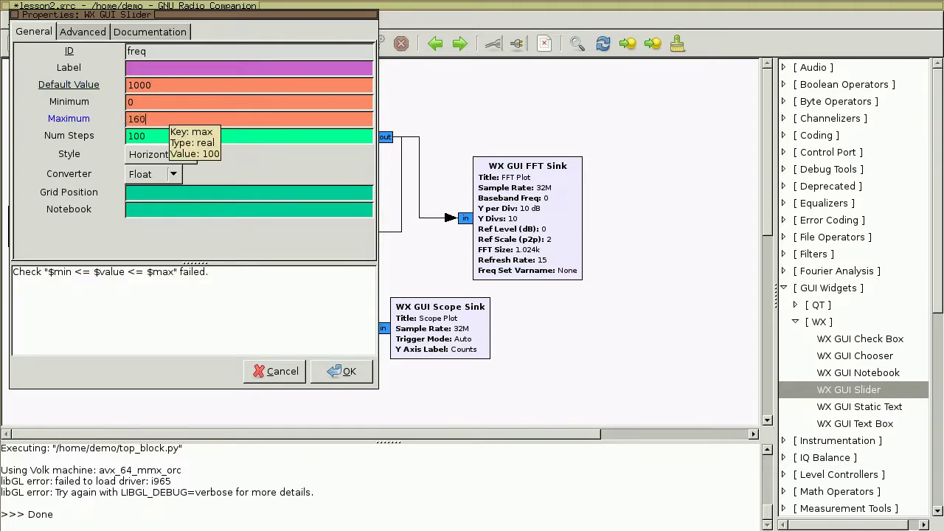
pyautogui.write('e3')
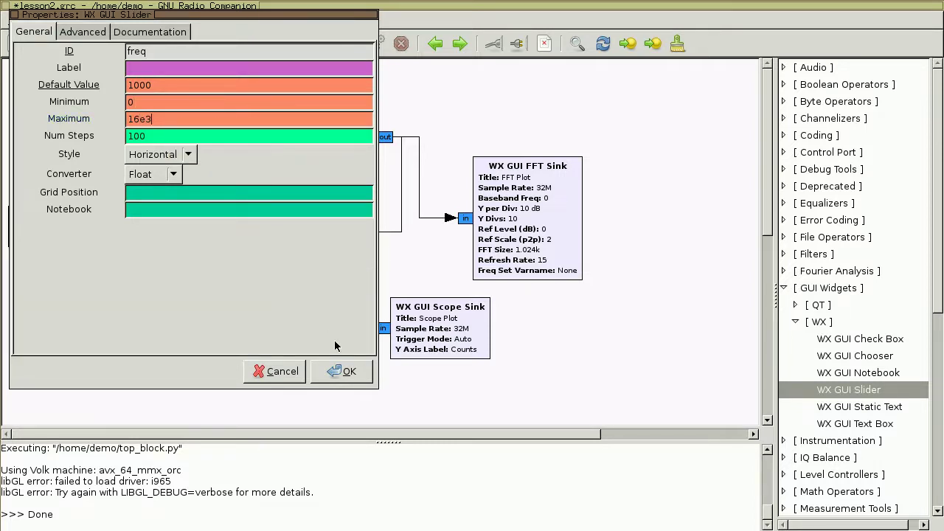
pyautogui.write('0')
pyautogui.click(343, 371)
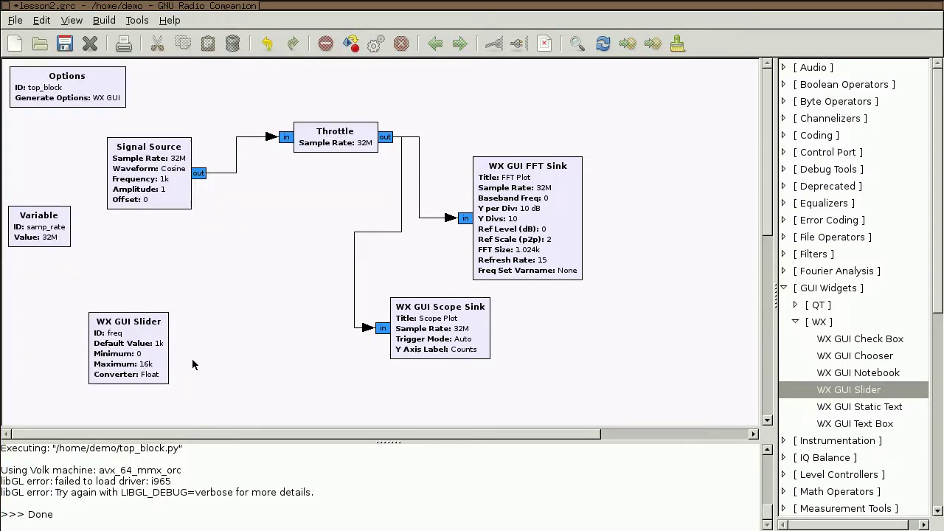
# - Set the Signal Source's Frequency to the freq variable
pyautogui.rightClick(179, 186)
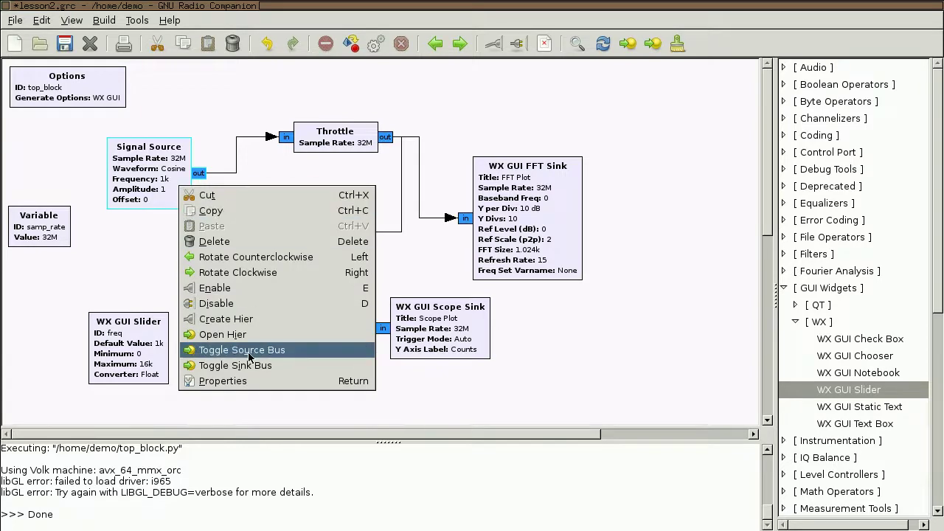
pyautogui.click(244, 382)
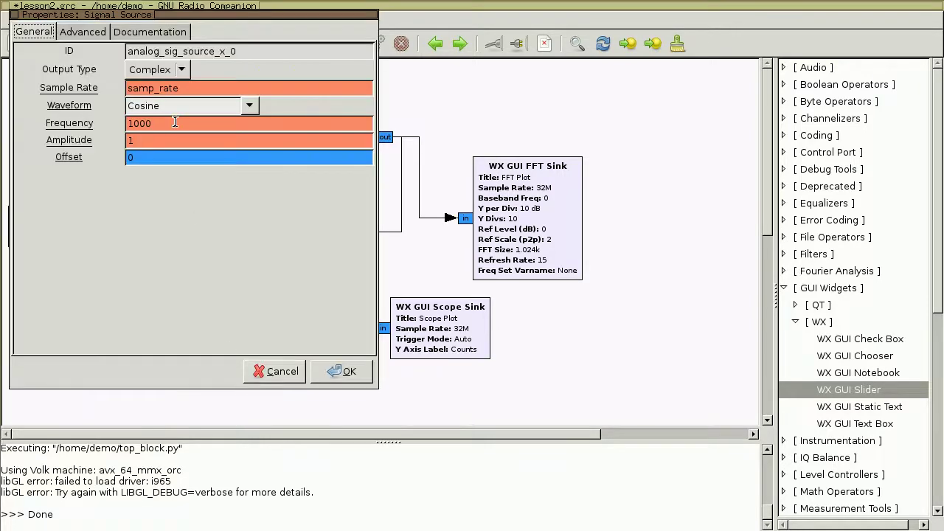
pyautogui.moveTo(174, 123); pyautogui.dragTo(126, 123)
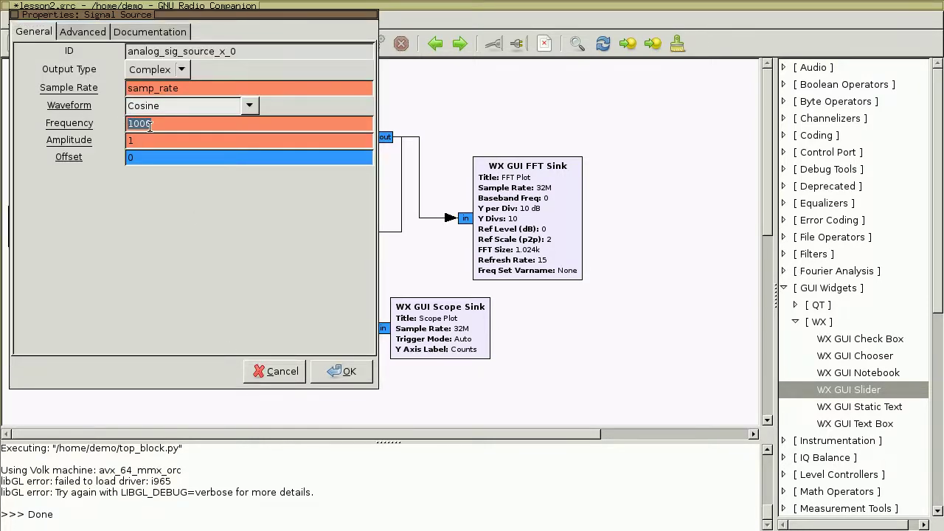
pyautogui.write('freq')
pyautogui.click(353, 367)
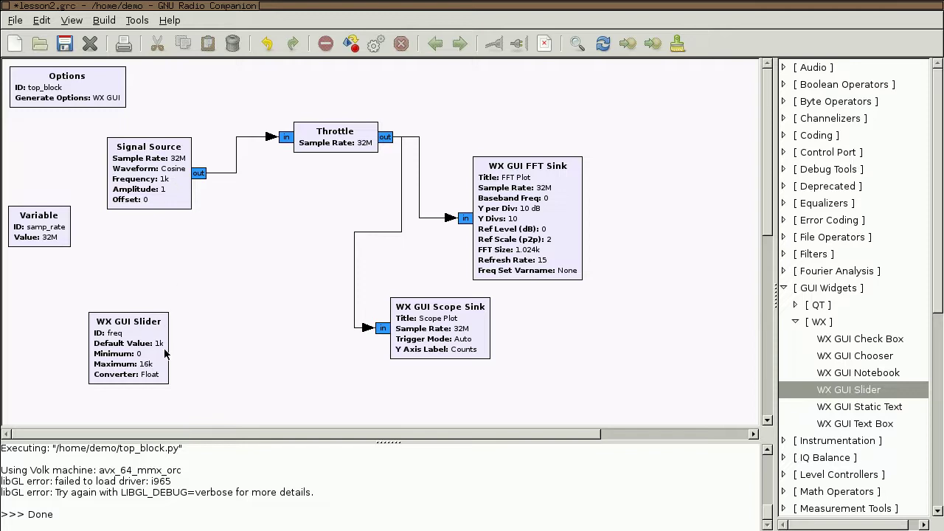
# - Disable the WX GUI Scope Sink and test-run the flowgraph to inspect the FFT peak, stopping it when done
pyautogui.click(450, 335)
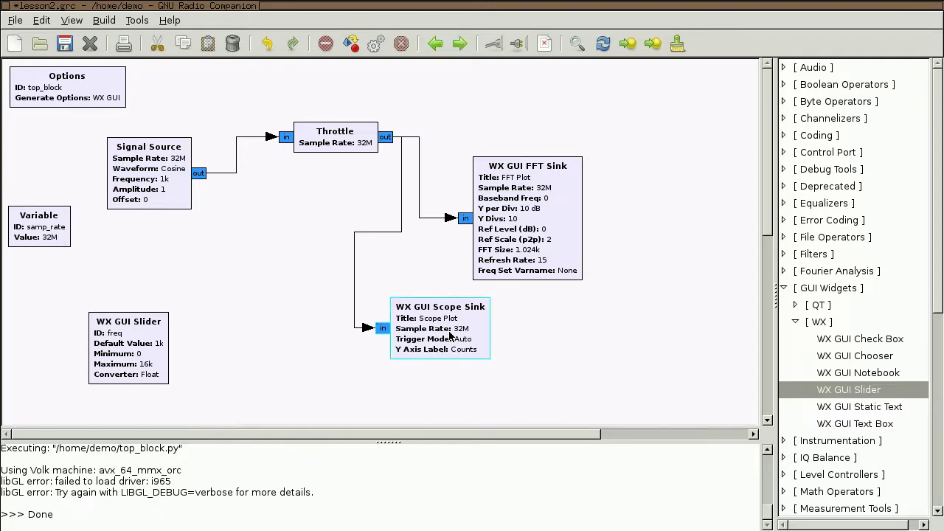
pyautogui.press('d')
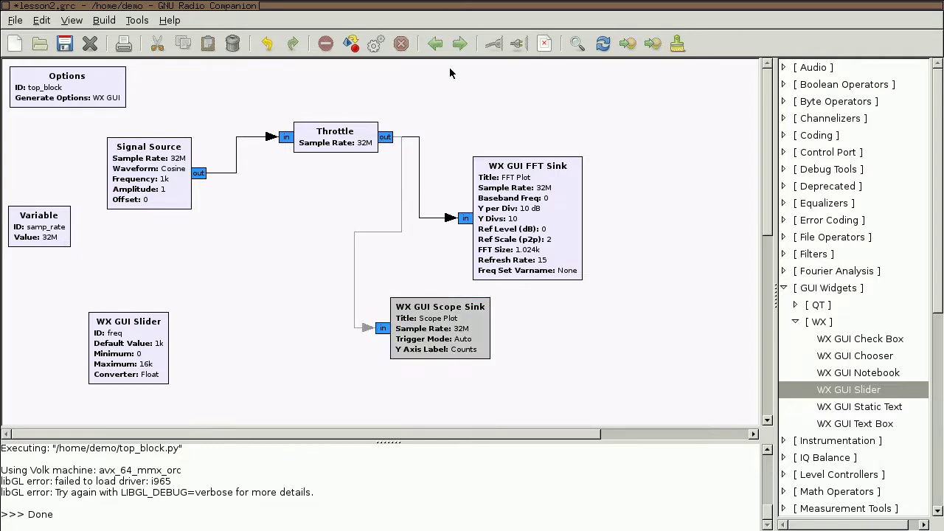
pyautogui.click(375, 46)
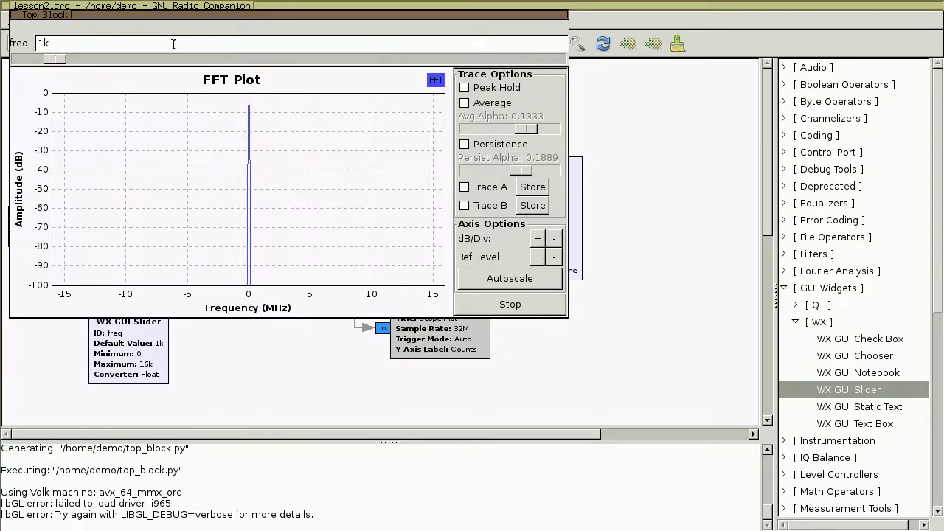
pyautogui.moveTo(152, 17); pyautogui.dragTo(359, 166)
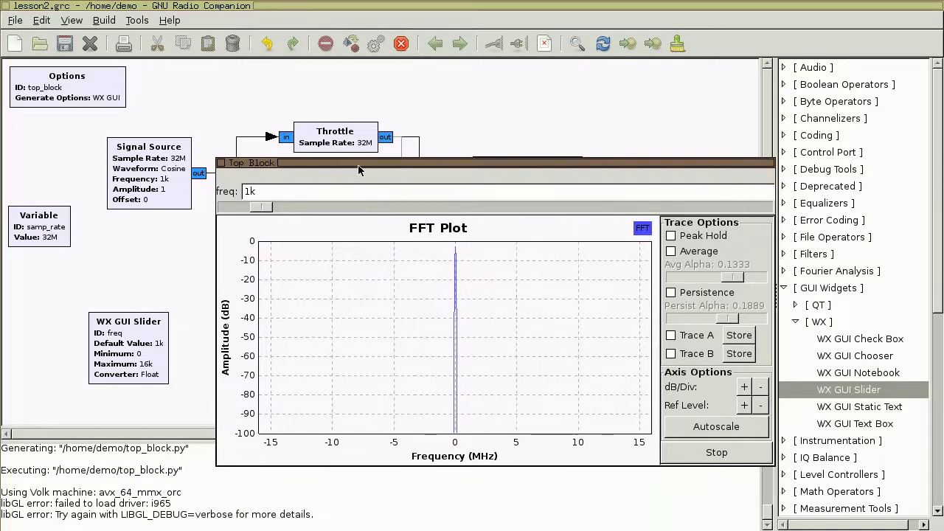
pyautogui.moveTo(456, 281)
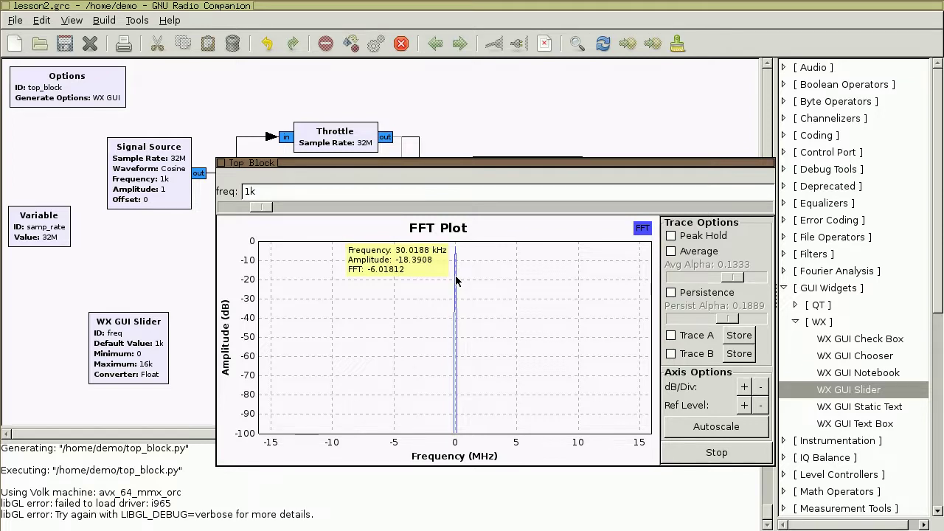
pyautogui.click(401, 49)
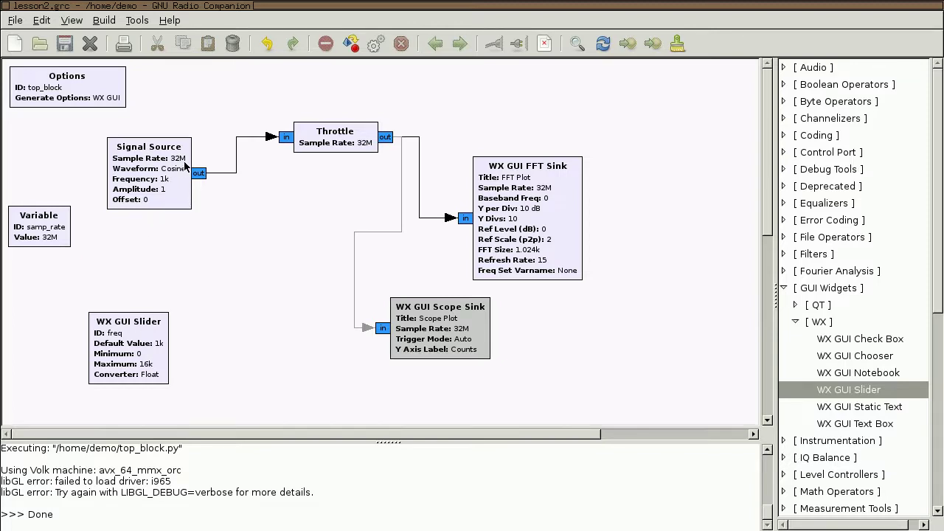
# - Change the samp_rate Variable's value to 32e3
pyautogui.rightClick(55, 237)
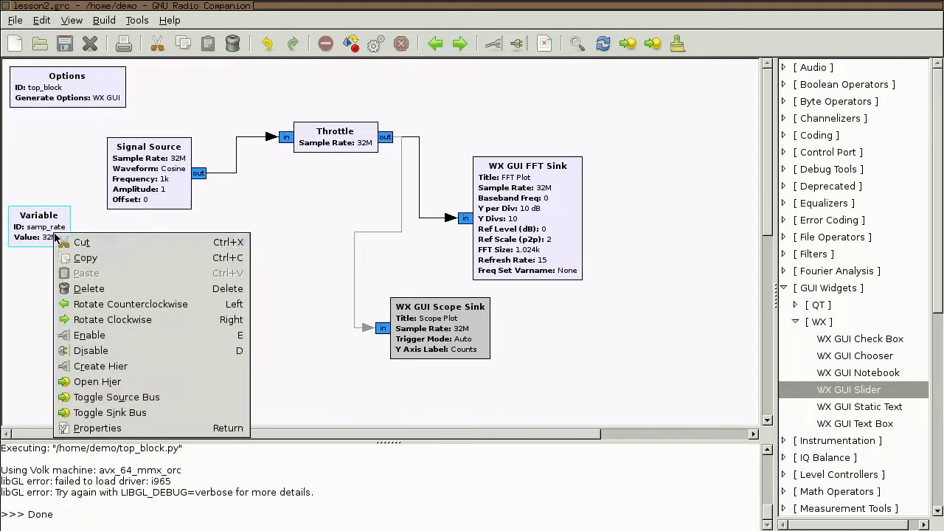
pyautogui.click(122, 435)
pyautogui.click(172, 68)
pyautogui.write('3')
pyautogui.click(341, 371)
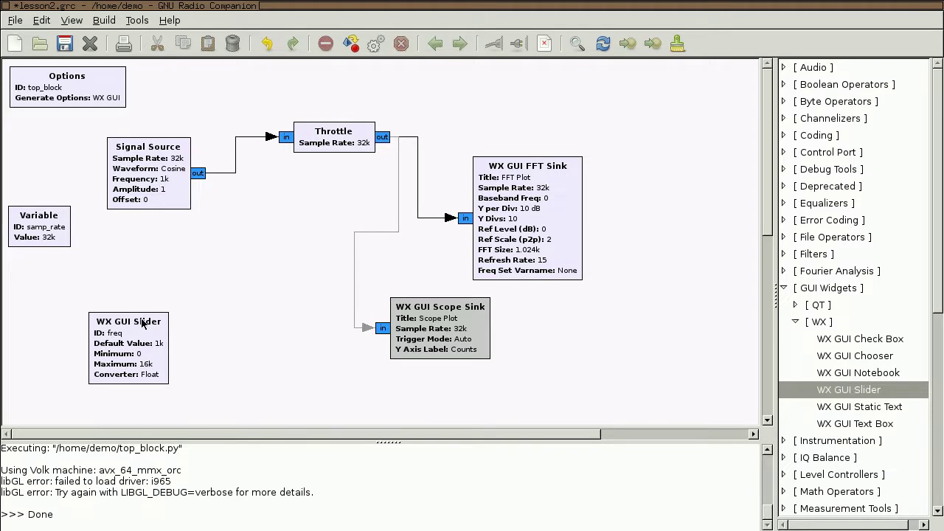
# - Run the flowgraph and slide freq up to about 12.64k and back down to 0 to watch the FFT peak
pyautogui.click(377, 45)
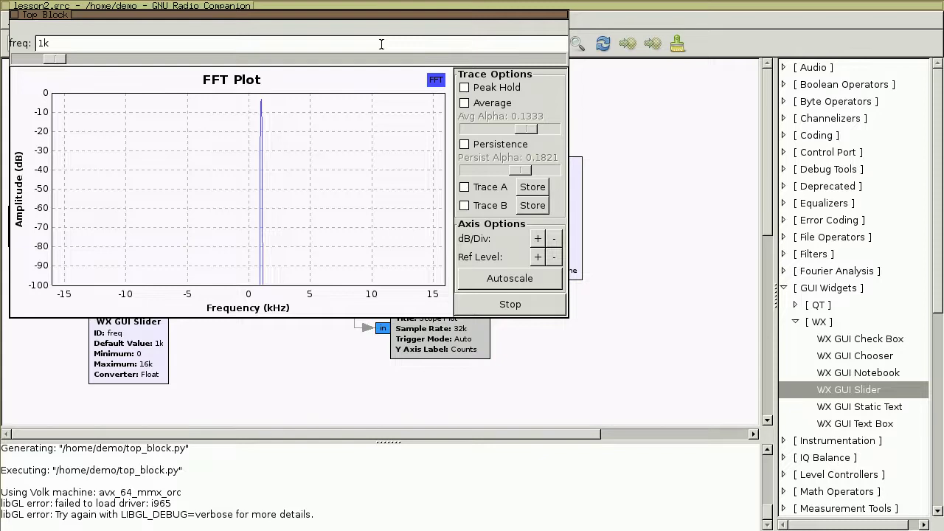
pyautogui.moveTo(262, 110)
pyautogui.moveTo(56, 61); pyautogui.dragTo(441, 81)
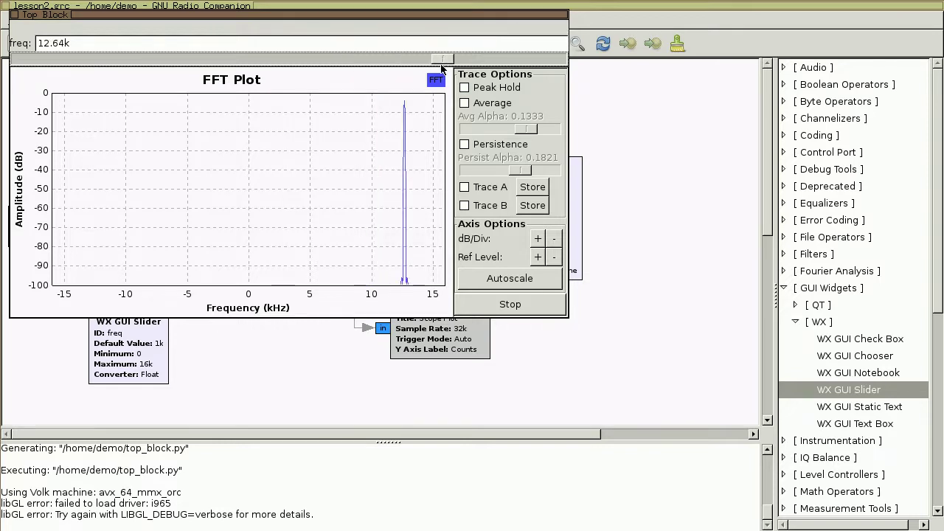
pyautogui.moveTo(410, 98)
pyautogui.moveTo(435, 55); pyautogui.dragTo(5, 68)
pyautogui.moveTo(271, 157)
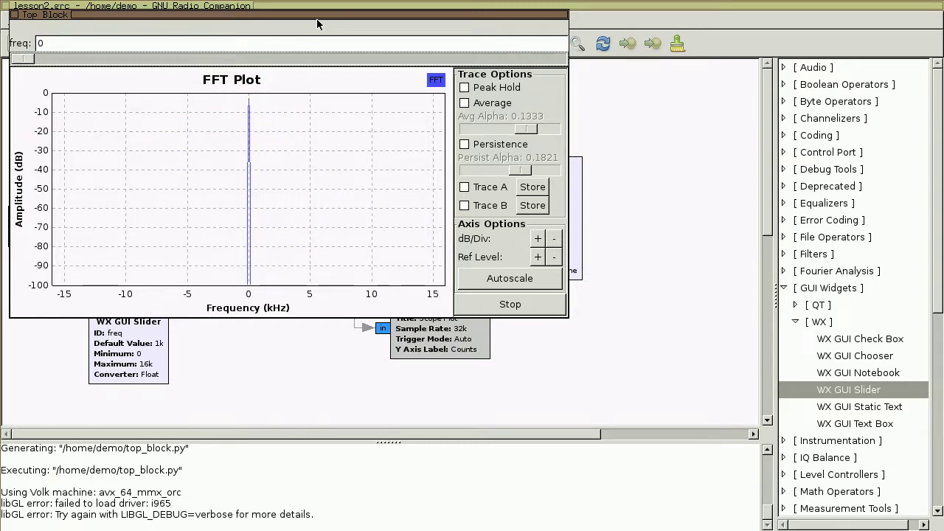
# - Move the running plot window off the Signal Source and Throttle blocks, and slide freq to about 2.56k
pyautogui.moveTo(317, 20); pyautogui.dragTo(539, 161)
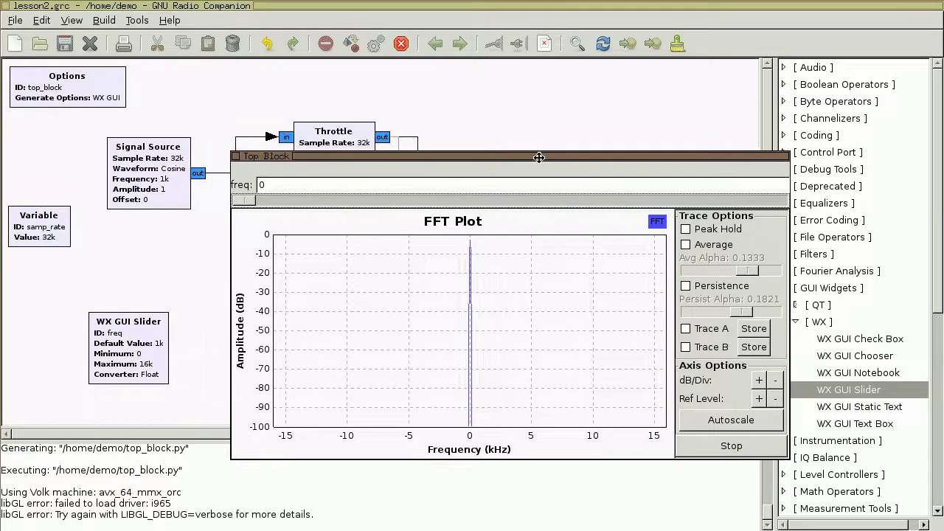
pyautogui.moveTo(371, 157); pyautogui.dragTo(316, 211)
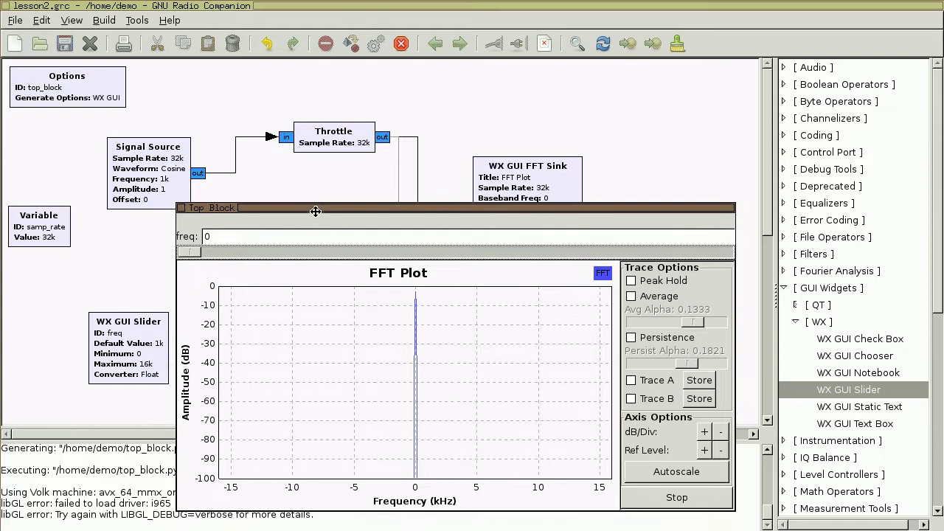
pyautogui.moveTo(191, 252); pyautogui.dragTo(274, 251)
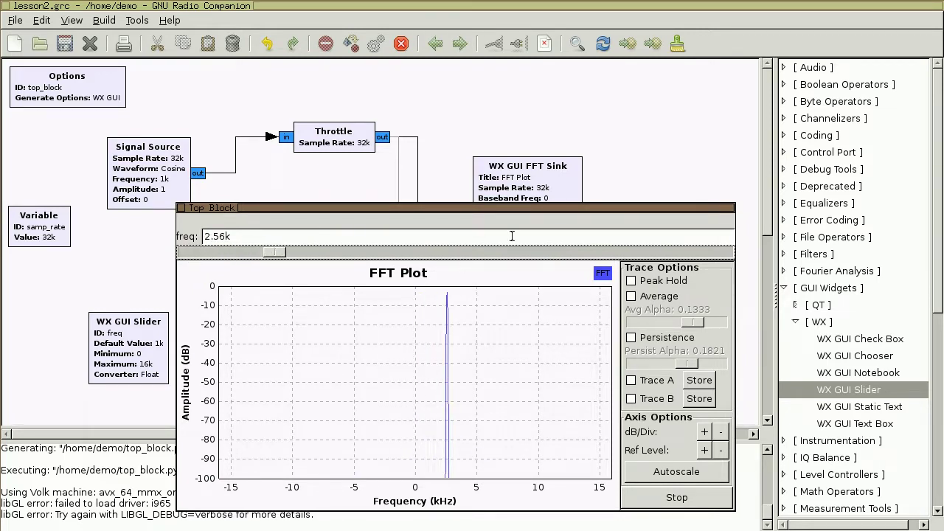
pyautogui.moveTo(537, 207); pyautogui.dragTo(536, 225)
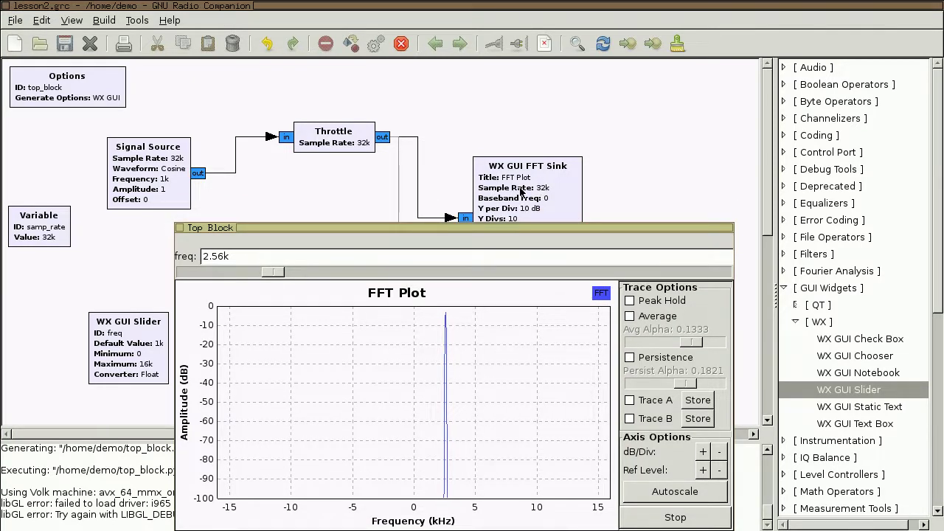
# - Slide freq through about 320, 12k, 5.92k, 5.28k and 8.16k, examining the FFT peak's frequency along the way
pyautogui.moveTo(274, 272); pyautogui.dragTo(196, 273)
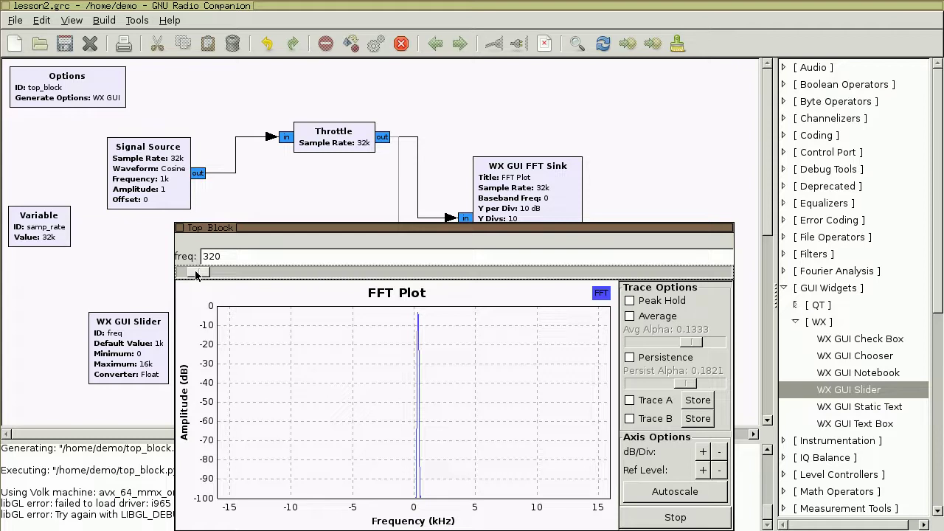
pyautogui.moveTo(196, 274); pyautogui.dragTo(584, 276)
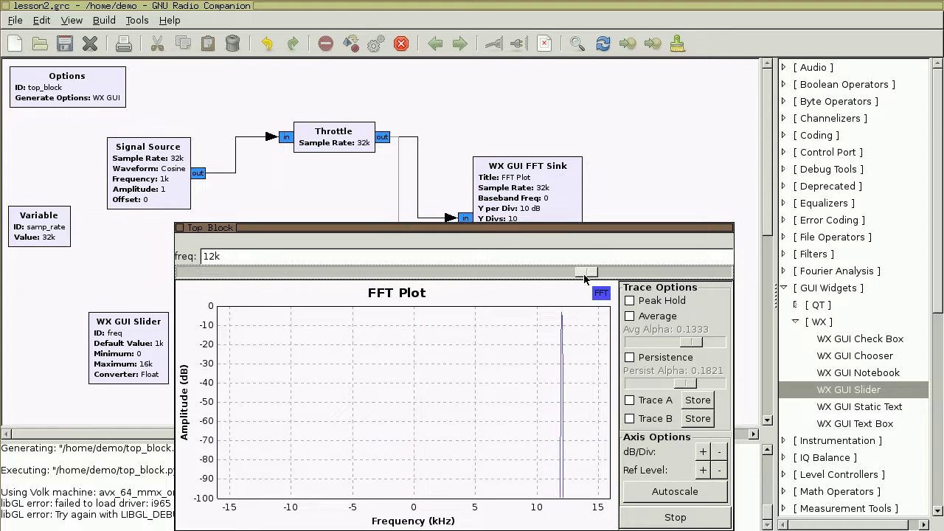
pyautogui.moveTo(561, 338)
pyautogui.moveTo(589, 272); pyautogui.dragTo(387, 273)
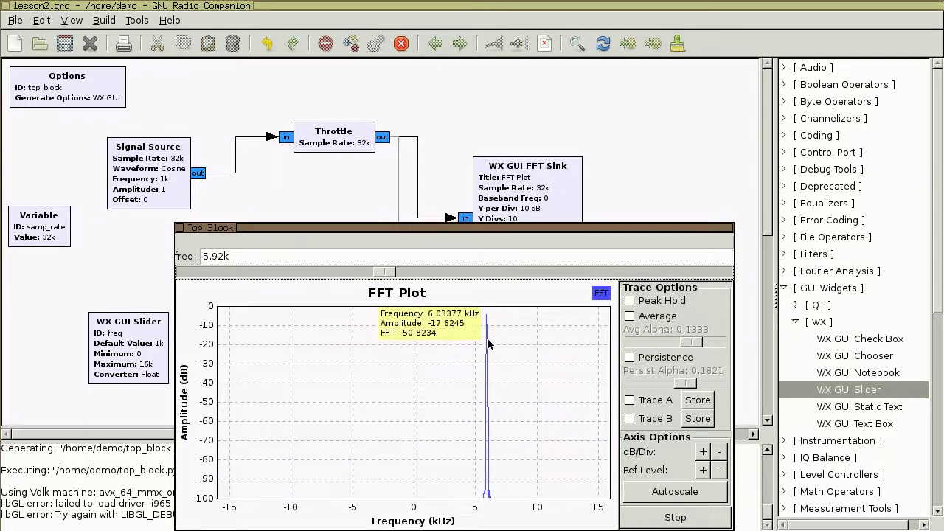
pyautogui.click(403, 186)
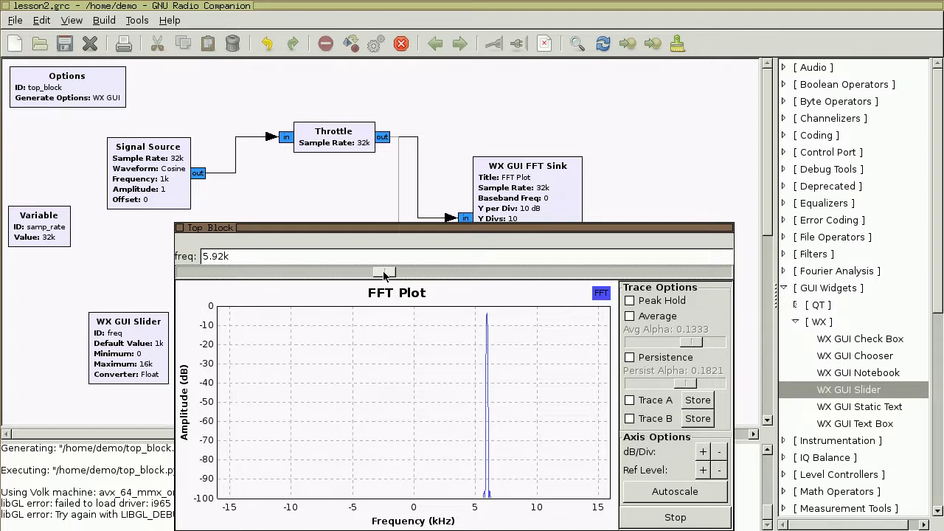
pyautogui.moveTo(487, 338)
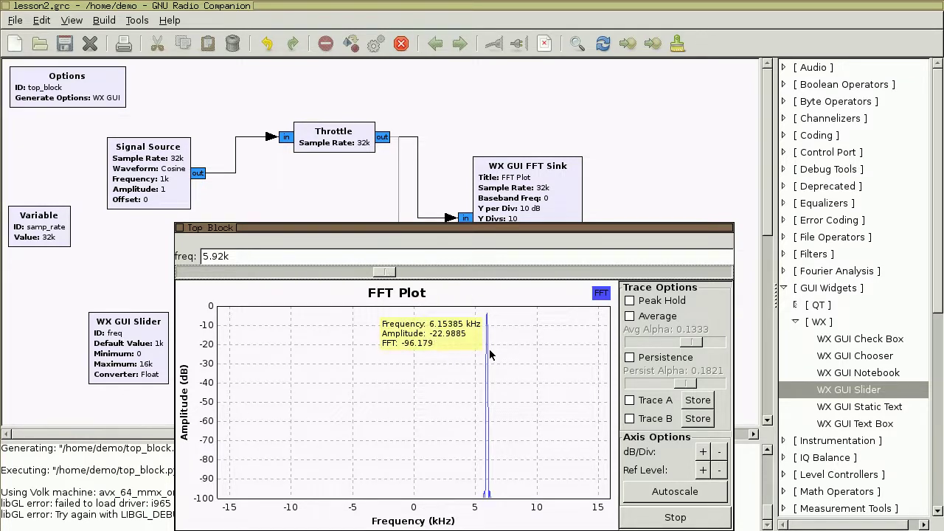
pyautogui.moveTo(385, 272); pyautogui.dragTo(361, 271)
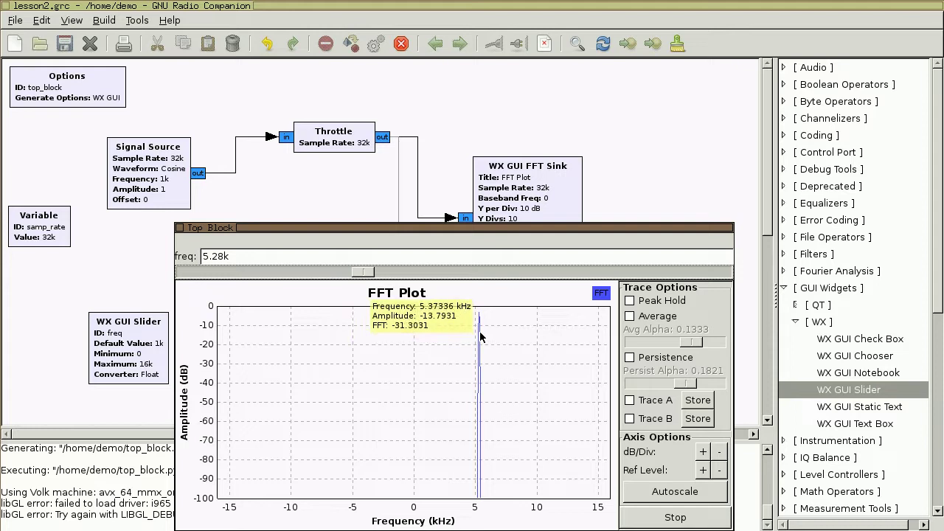
pyautogui.moveTo(361, 272); pyautogui.dragTo(459, 273)
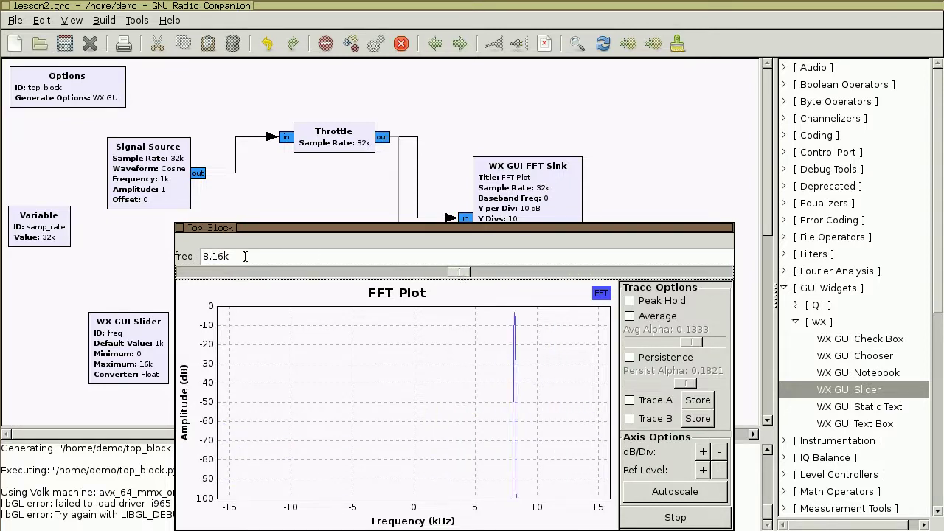
# - Enter 1k as the exact freq value in the running plot window
pyautogui.moveTo(245, 256); pyautogui.dragTo(189, 252)
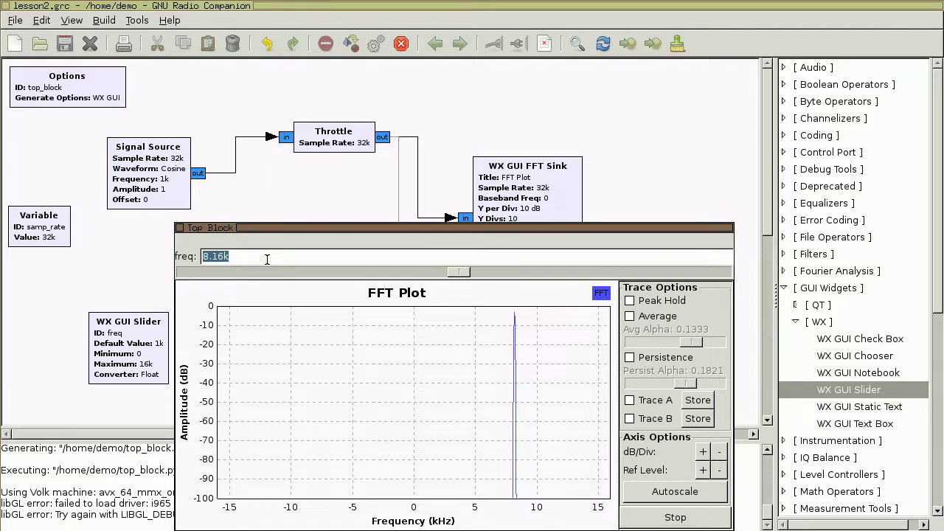
pyautogui.write('1k')
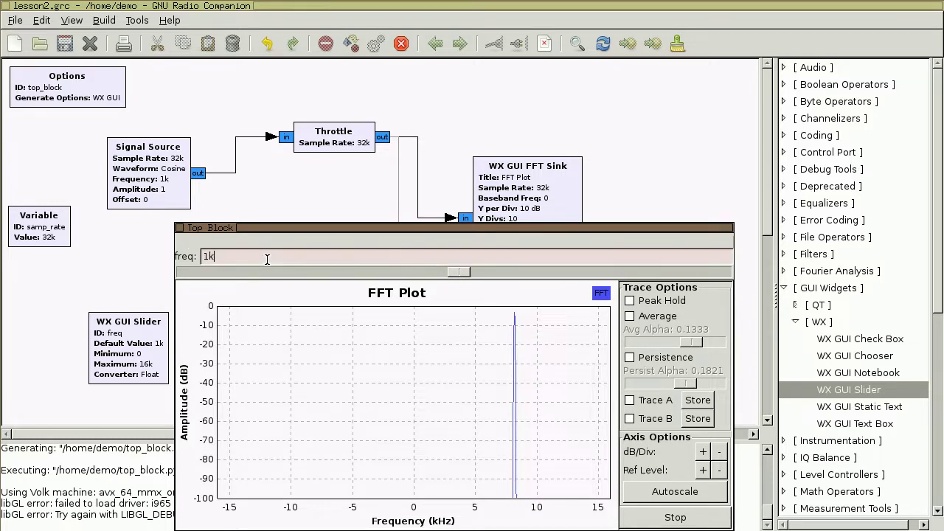
pyautogui.press('Return')
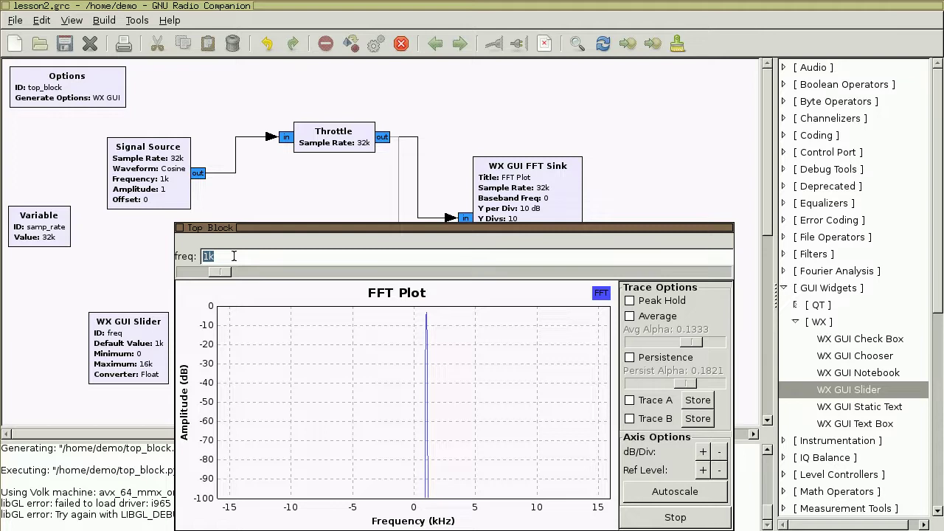
# - Enter 8k as the exact freq value, and slide it through about 9.28k, 2.88k, 5.76k and 12.16k to watch the FFT peak
pyautogui.write('8k')
pyautogui.press('Return')
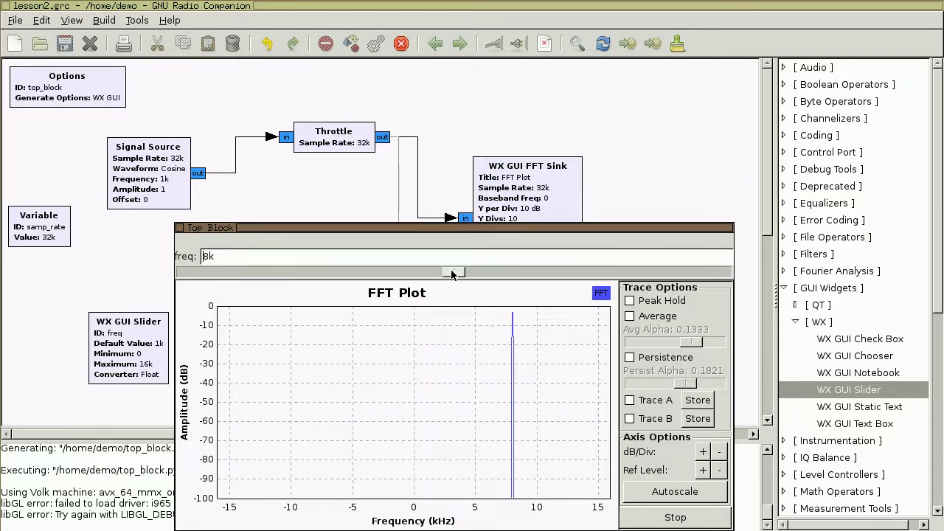
pyautogui.moveTo(452, 273); pyautogui.dragTo(494, 271)
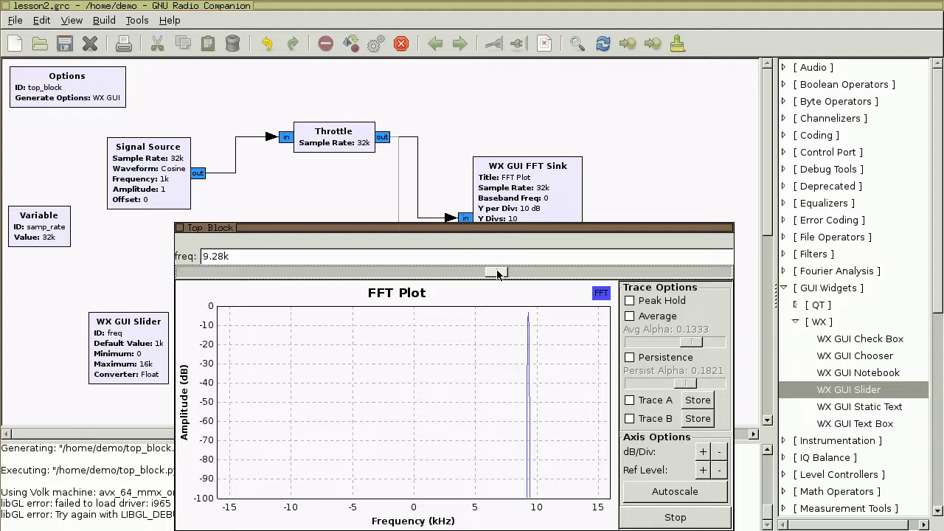
pyautogui.moveTo(498, 271); pyautogui.dragTo(292, 274)
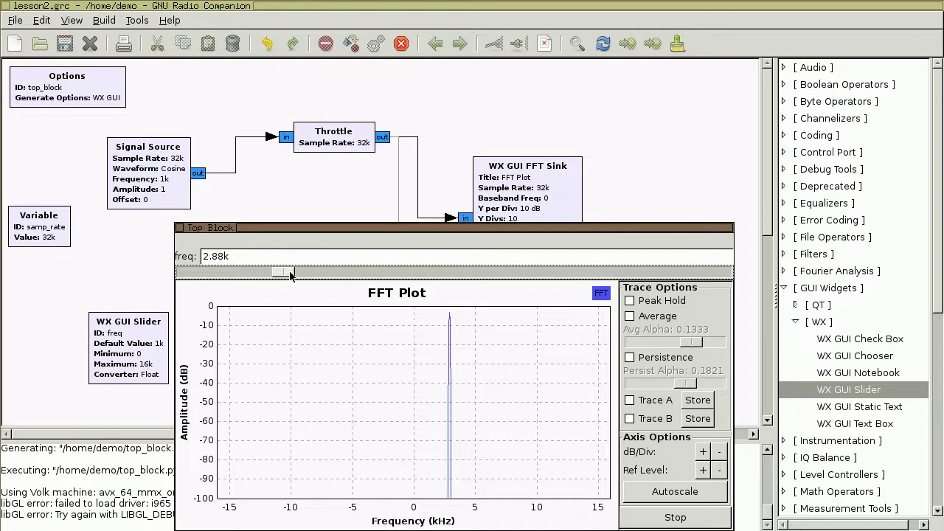
pyautogui.moveTo(283, 273); pyautogui.dragTo(378, 273)
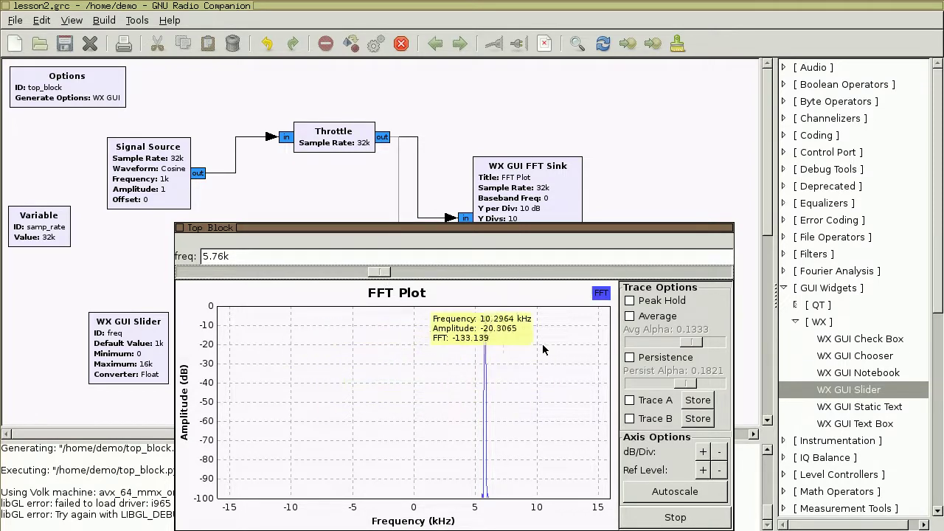
pyautogui.moveTo(379, 272); pyautogui.dragTo(596, 272)
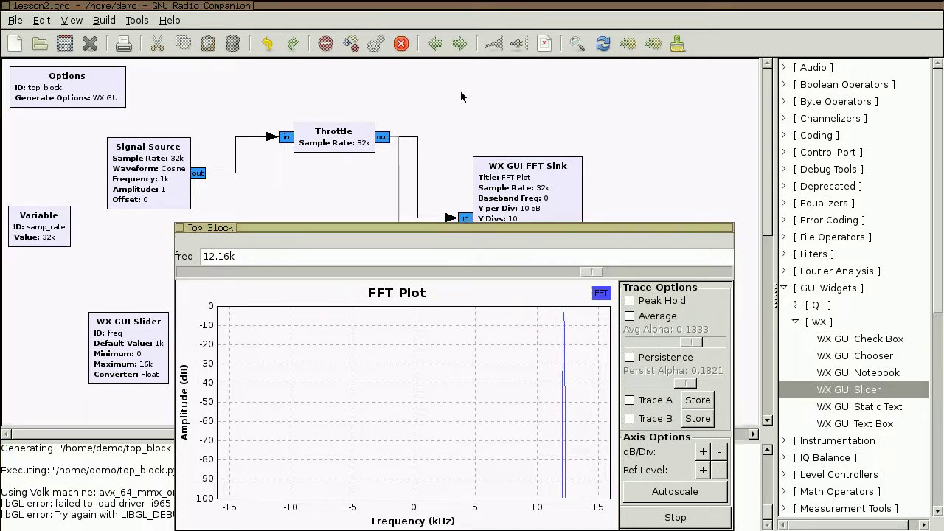
# - Stop the flowgraph and set the freq slider block's Maximum to 50e3
pyautogui.click(401, 44)
pyautogui.rightClick(160, 344)
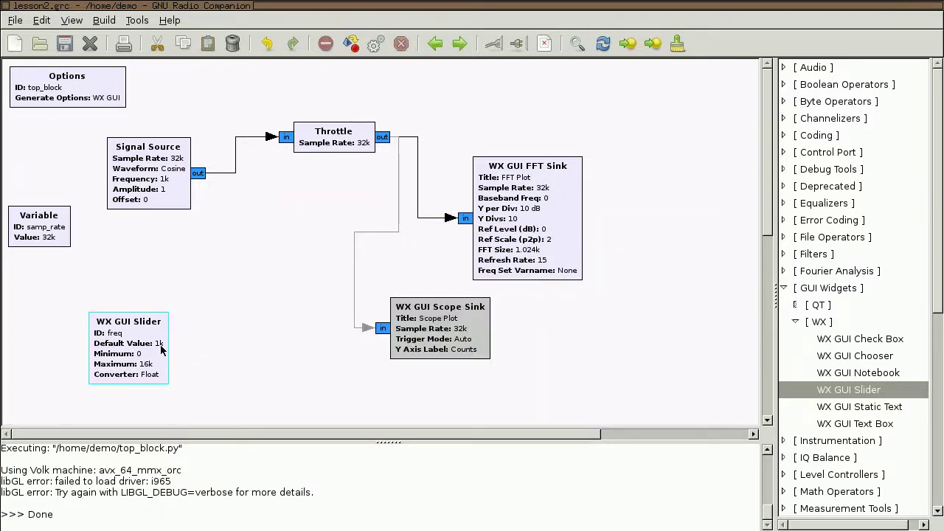
pyautogui.click(207, 530)
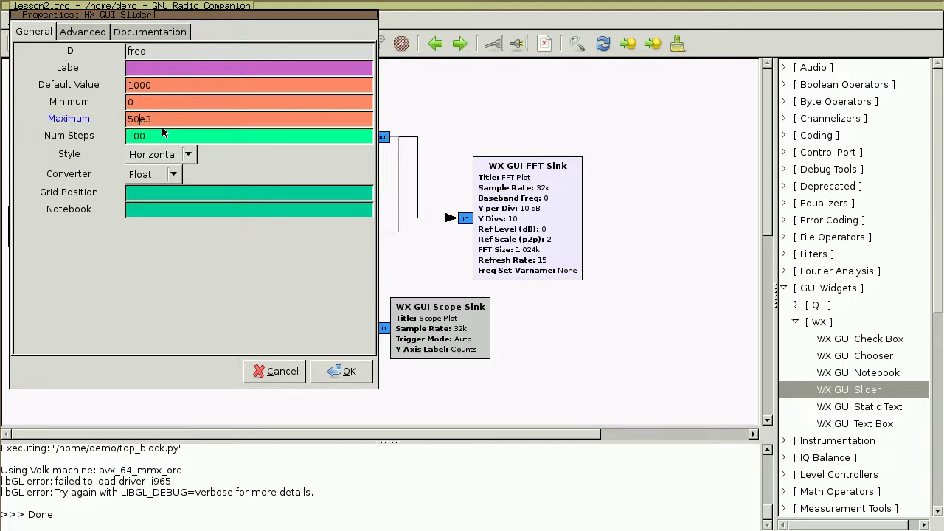
pyautogui.click(342, 371)
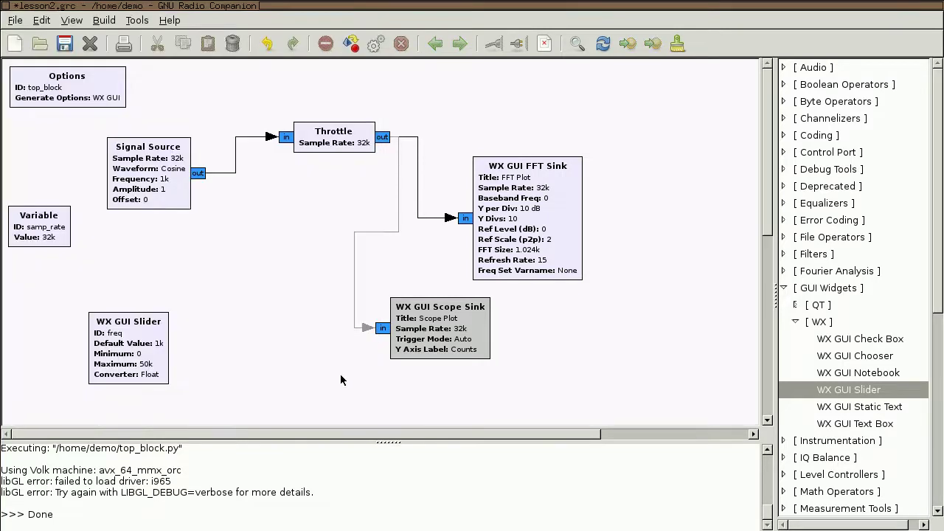
# - Run the flowgraph and slide freq through 0, 16k, 16.5k and 32k, examining where the FFT peak falls
pyautogui.click(374, 44)
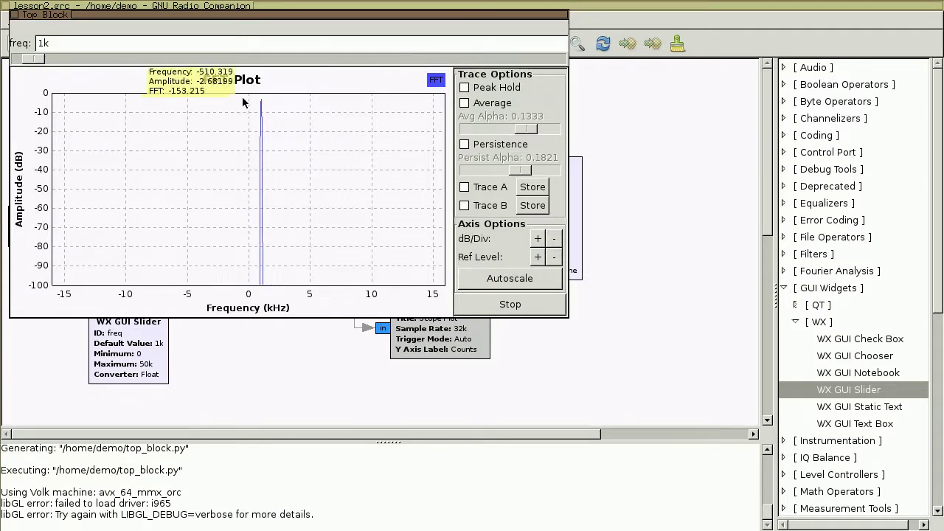
pyautogui.moveTo(34, 60); pyautogui.dragTo(20, 129)
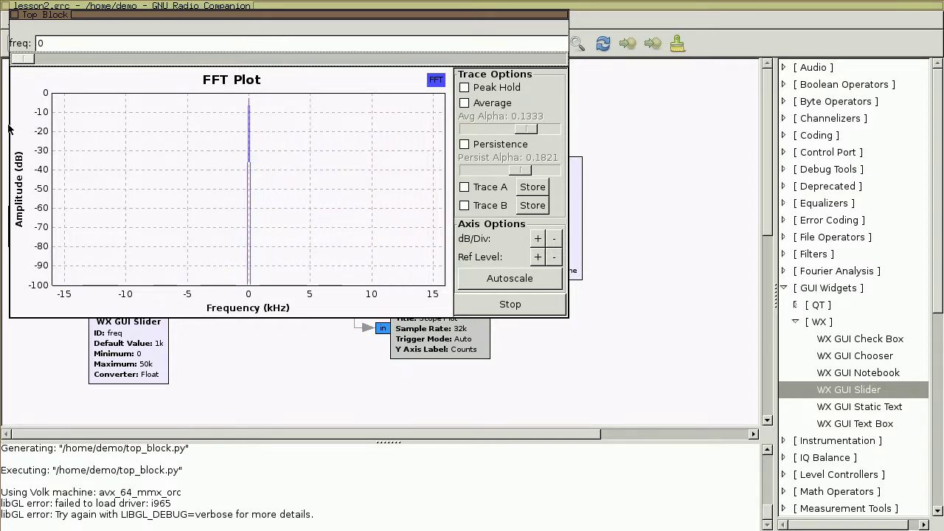
pyautogui.moveTo(17, 61); pyautogui.dragTo(187, 88)
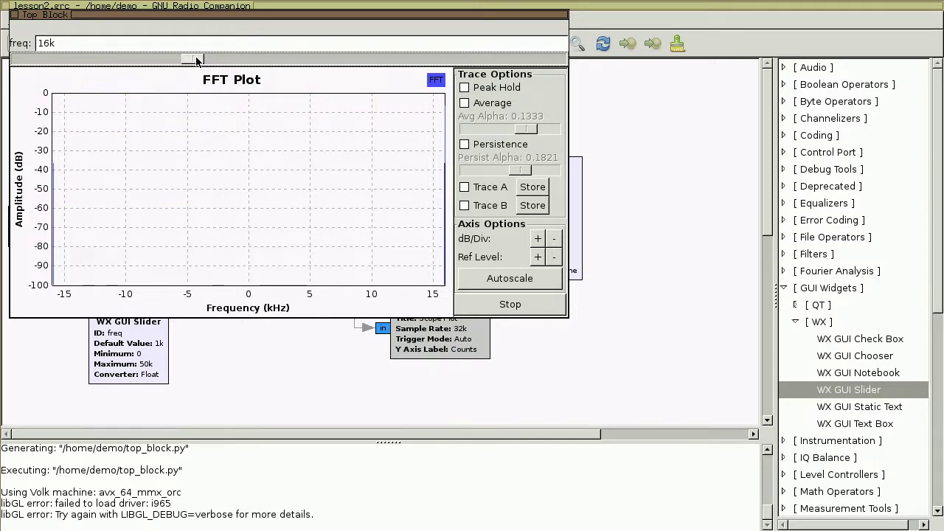
pyautogui.moveTo(200, 62); pyautogui.dragTo(203, 61)
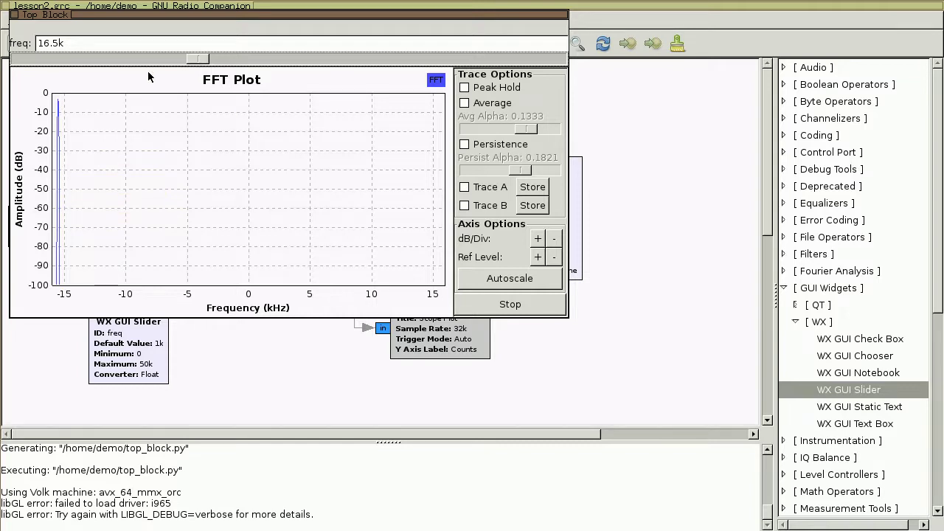
pyautogui.moveTo(201, 59); pyautogui.dragTo(367, 59)
pyautogui.moveTo(251, 139)
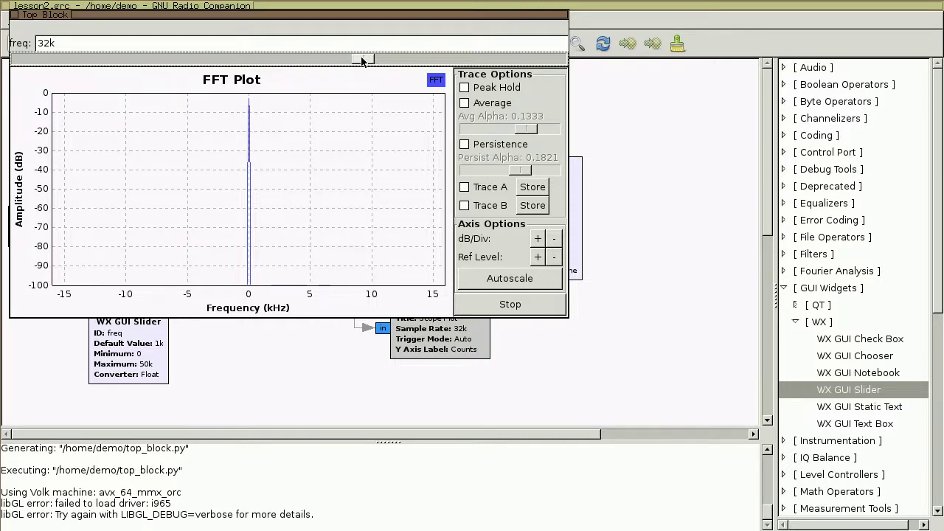
# - Slide freq to 37k and back down to 5k to compare the FFT peak's position
pyautogui.moveTo(364, 59); pyautogui.dragTo(414, 48)
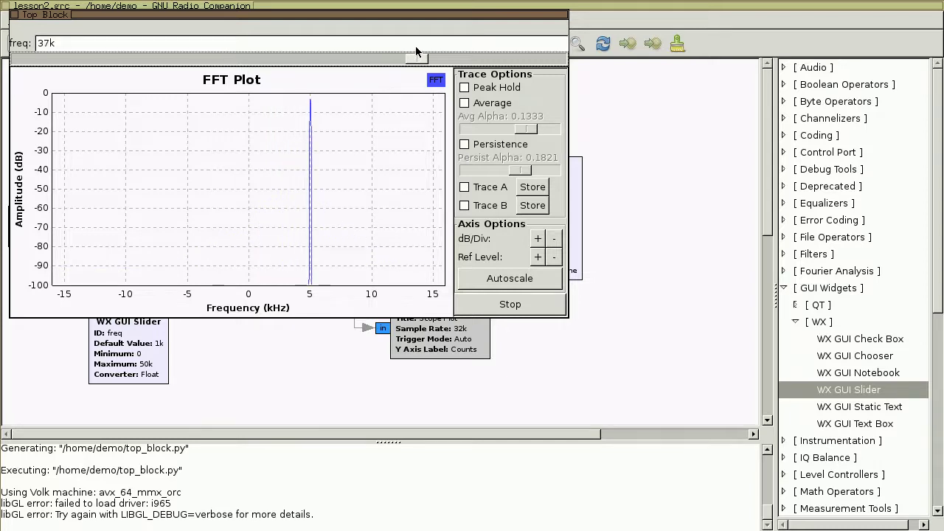
pyautogui.moveTo(324, 98)
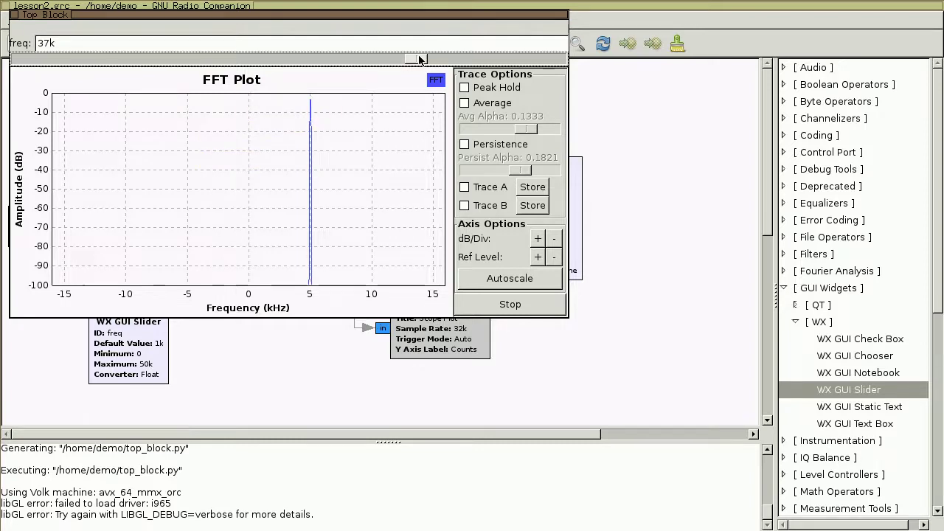
pyautogui.moveTo(419, 59); pyautogui.dragTo(77, 66)
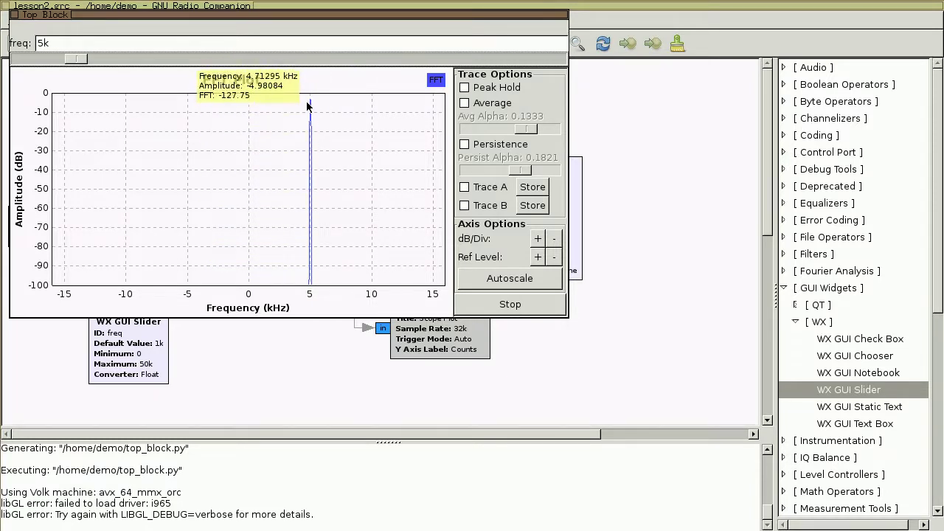
# - Enter exact freq values of 37k and 5k in turn, comparing the FFT peak for the two
pyautogui.doubleClick(41, 42)
pyautogui.write('37k')
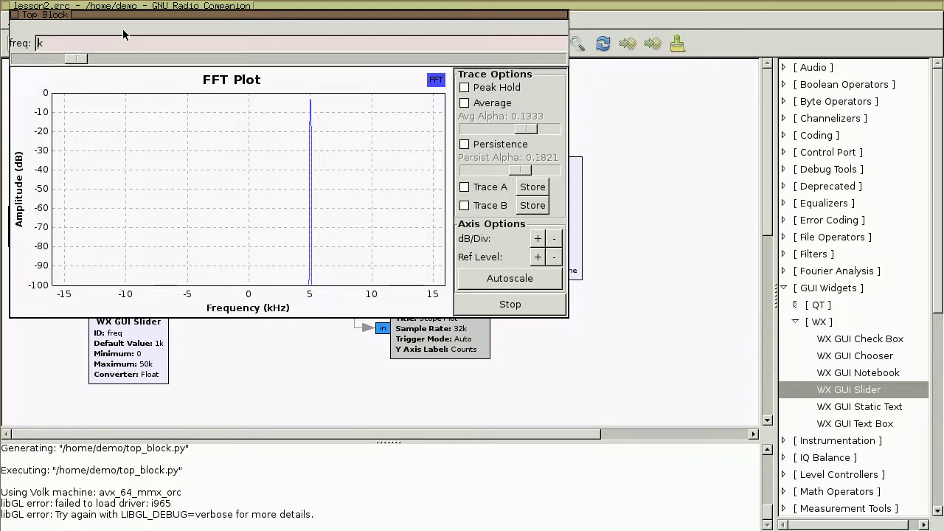
pyautogui.press('Return')
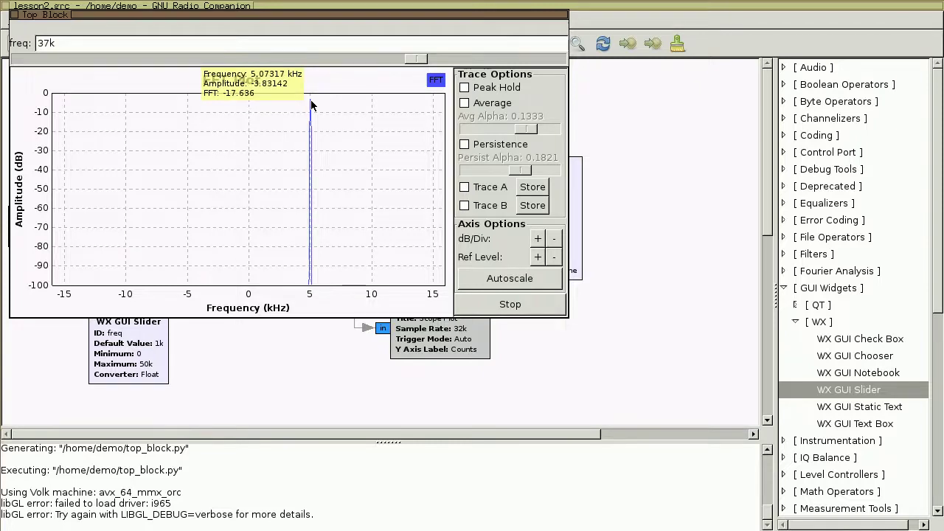
pyautogui.moveTo(47, 47); pyautogui.dragTo(36, 46)
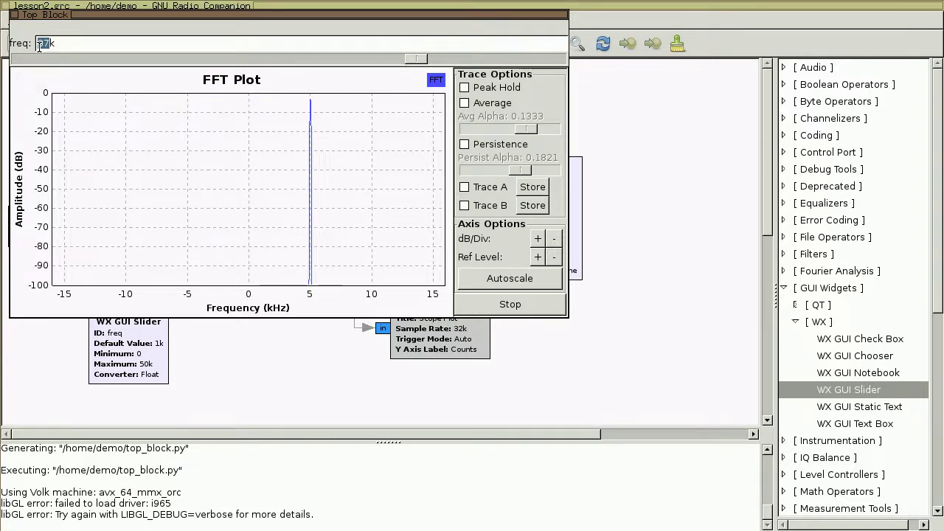
pyautogui.write('5k')
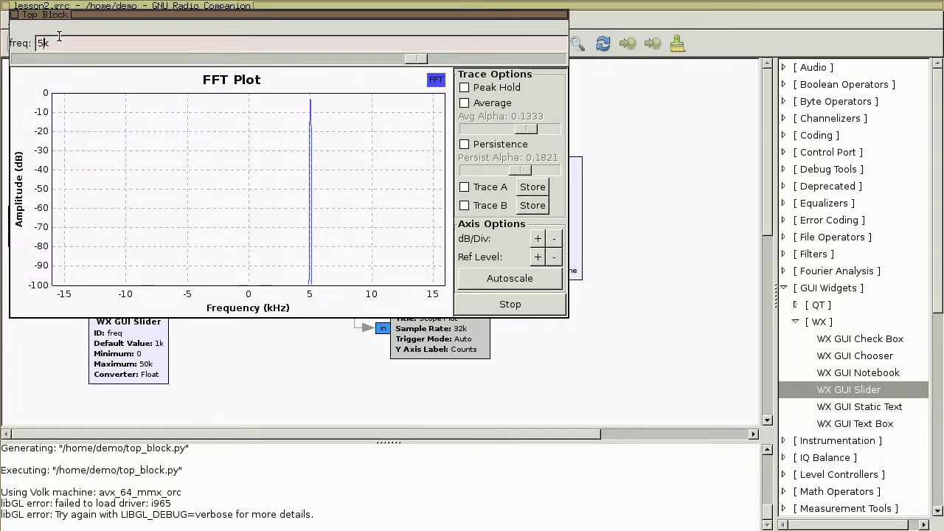
pyautogui.press('Return')
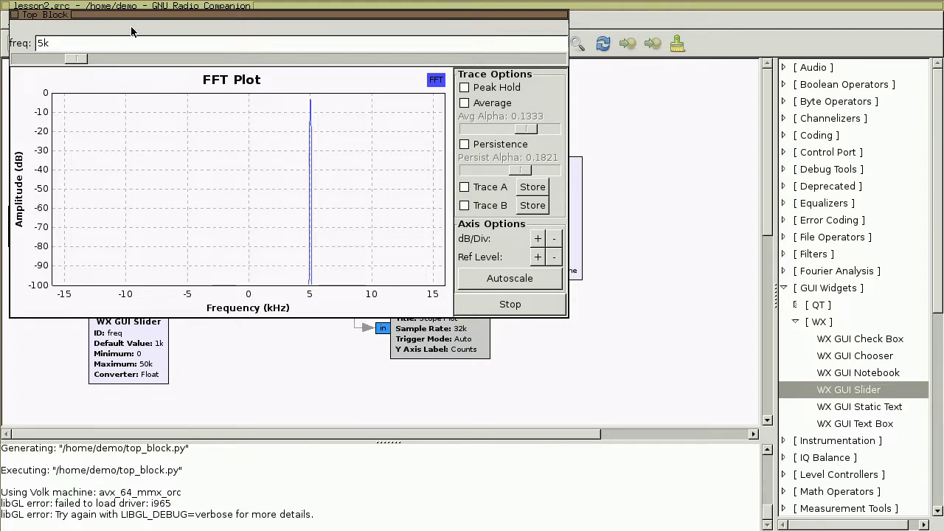
# - Stop the running flowgraph and set the freq slider block's Minimum to -50e3, keeping the other properties
pyautogui.moveTo(194, 14); pyautogui.dragTo(354, 152)
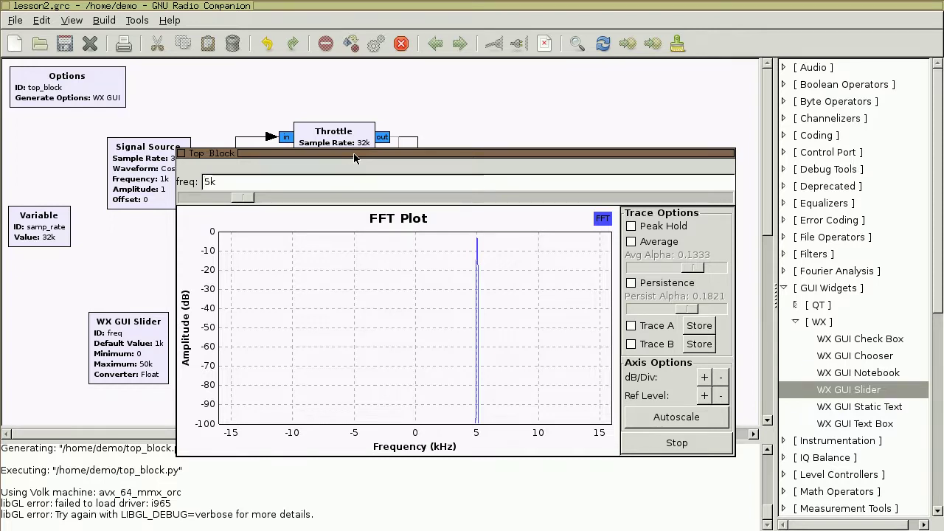
pyautogui.click(402, 44)
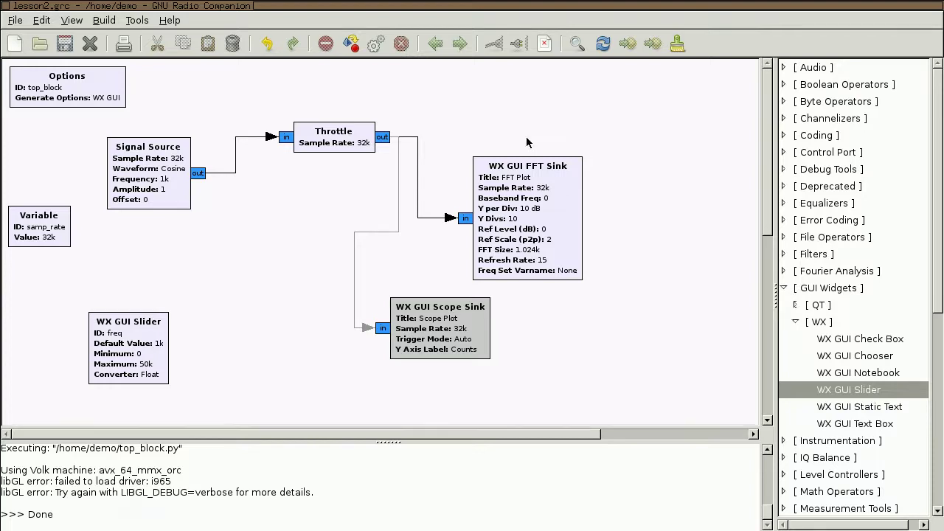
pyautogui.rightClick(168, 352)
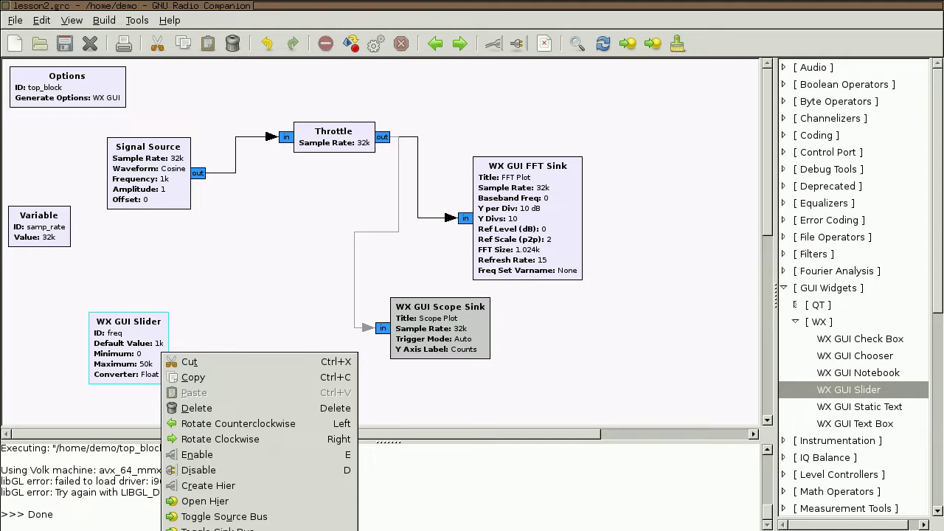
pyautogui.click(206, 530)
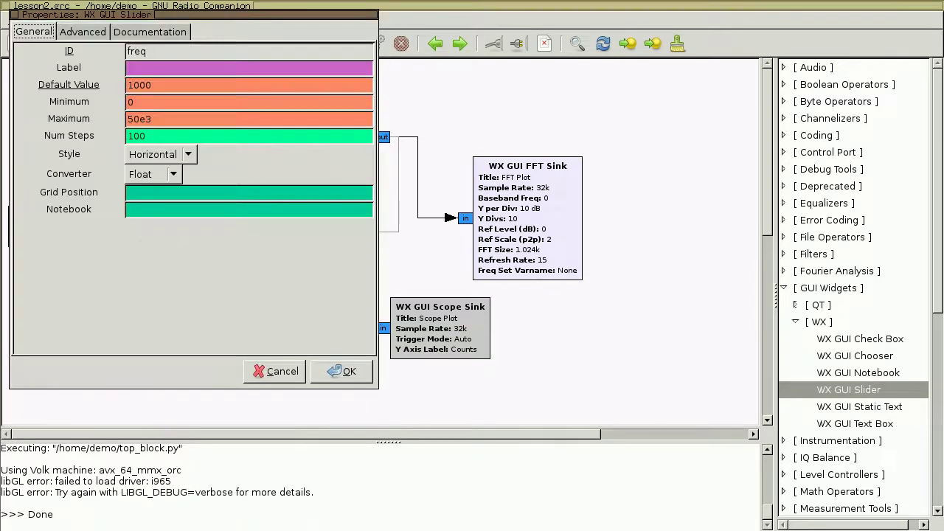
pyautogui.doubleClick(144, 102)
pyautogui.write('-50e3')
pyautogui.doubleClick(166, 85)
pyautogui.click(178, 101)
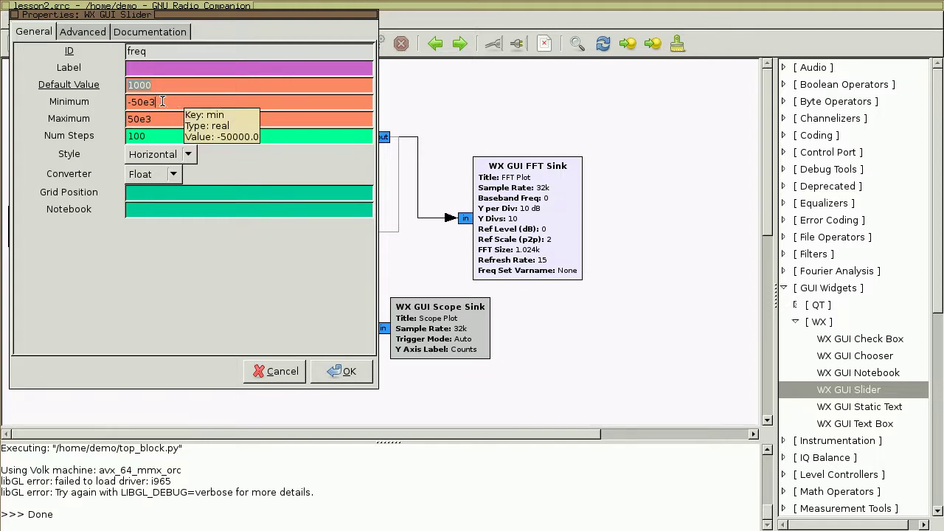
pyautogui.moveTo(162, 101); pyautogui.dragTo(118, 96)
pyautogui.click(169, 103)
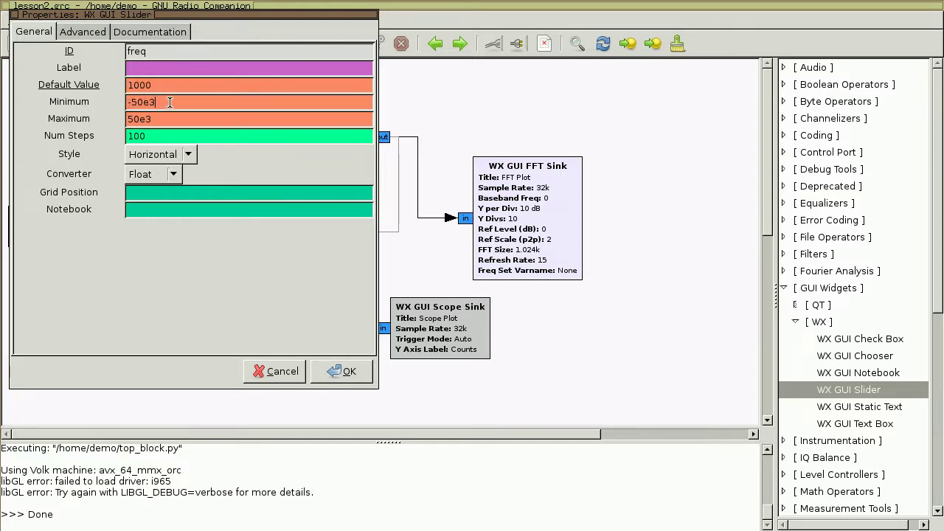
pyautogui.click(158, 118)
pyautogui.click(343, 371)
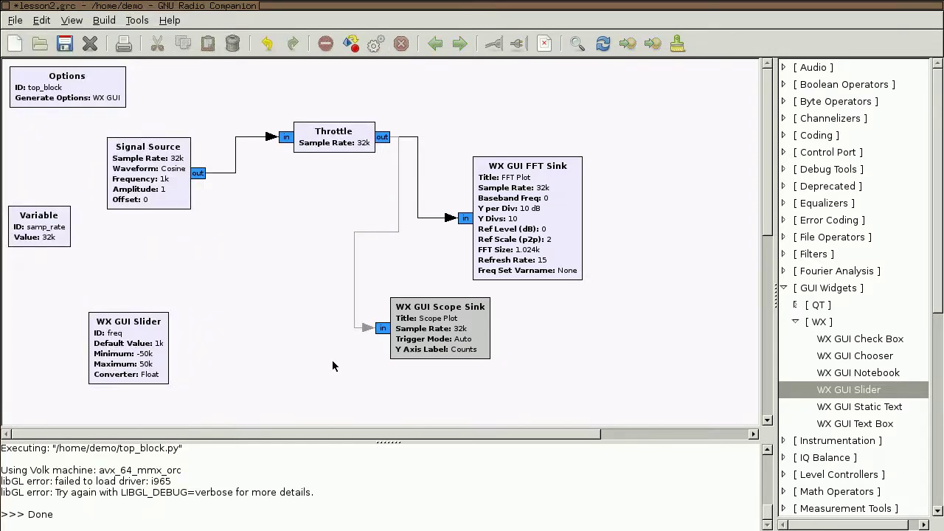
# - Run the flowgraph, slide freq to -10k, and examine the position of the FFT peak
pyautogui.click(377, 54)
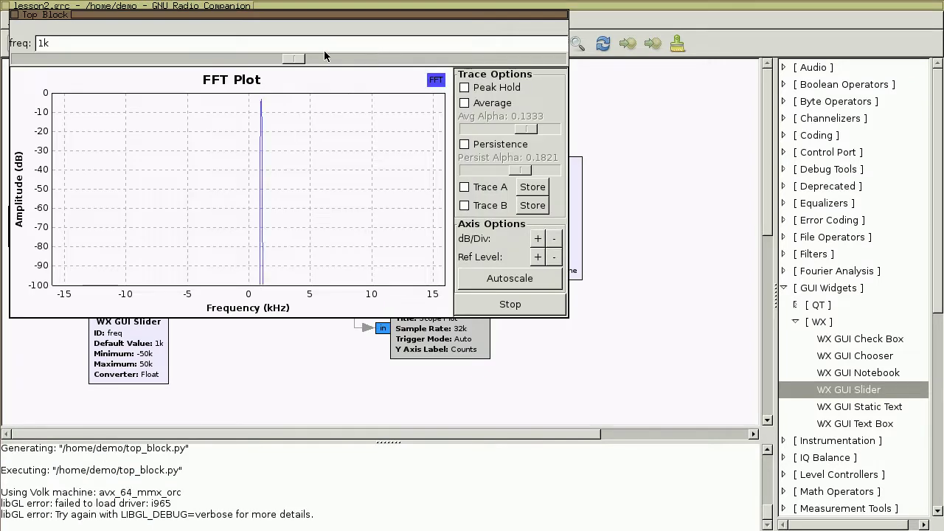
pyautogui.moveTo(294, 59); pyautogui.dragTo(235, 83)
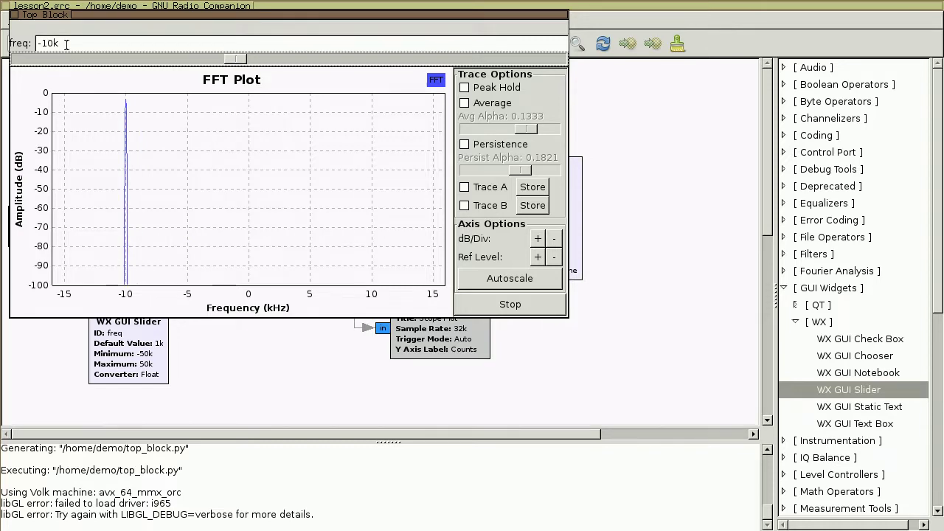
pyautogui.moveTo(70, 45); pyautogui.dragTo(34, 45)
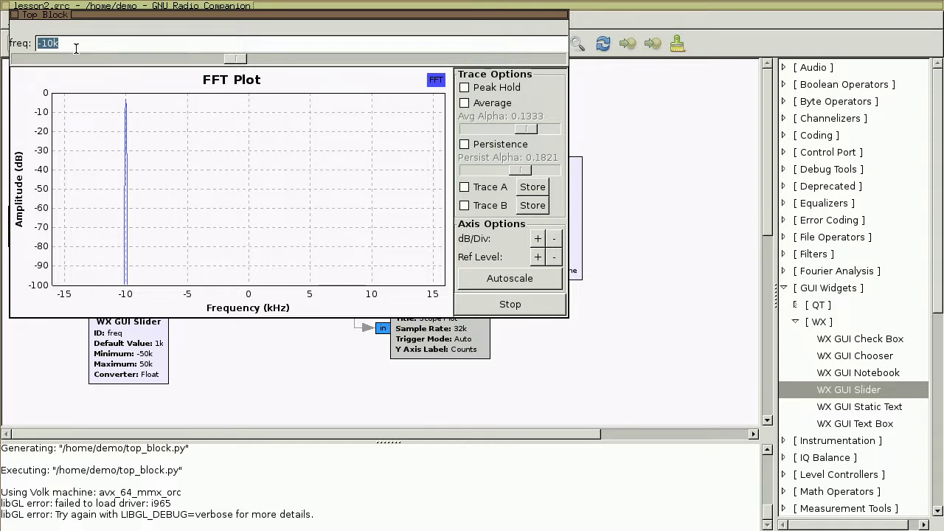
pyautogui.moveTo(123, 108)
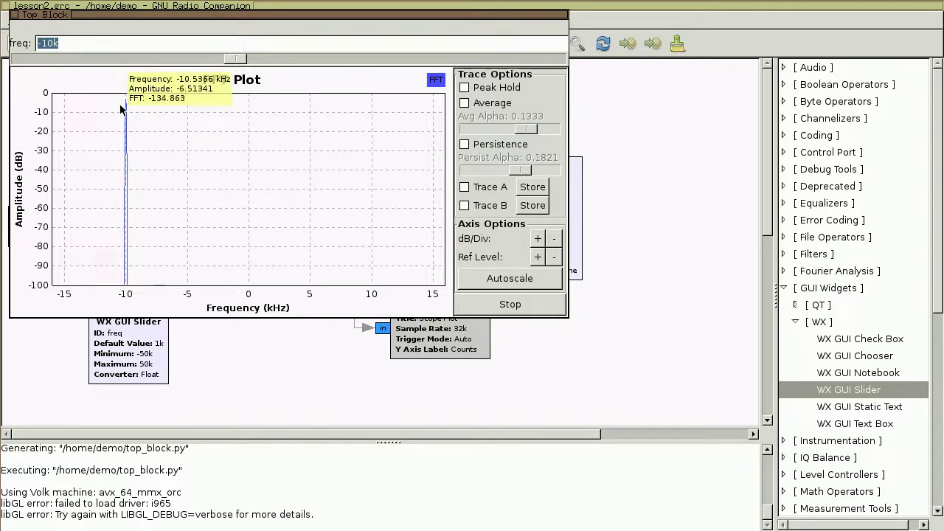
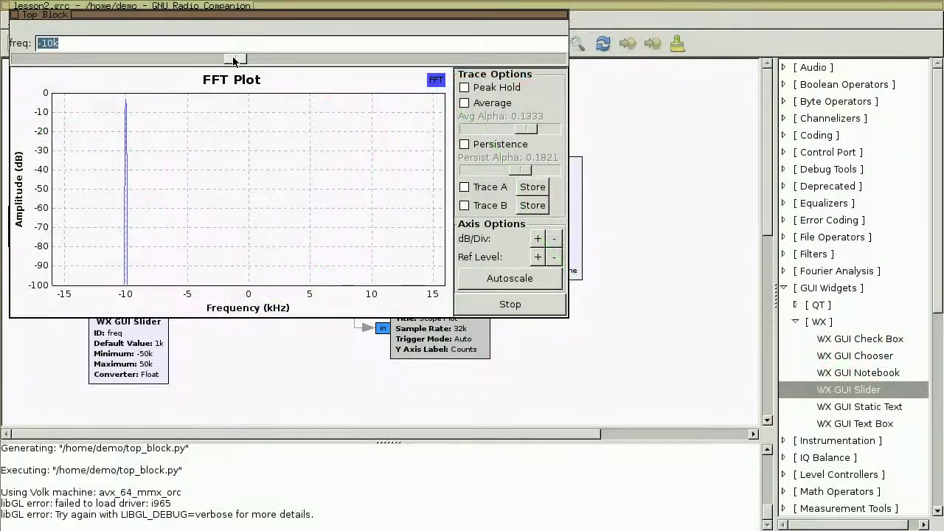
# - Move the plot window clear of the flowgraph, set freq to 10k, and examine the FFT peak's position
pyautogui.moveTo(260, 15); pyautogui.dragTo(447, 319)
pyautogui.click(300, 243)
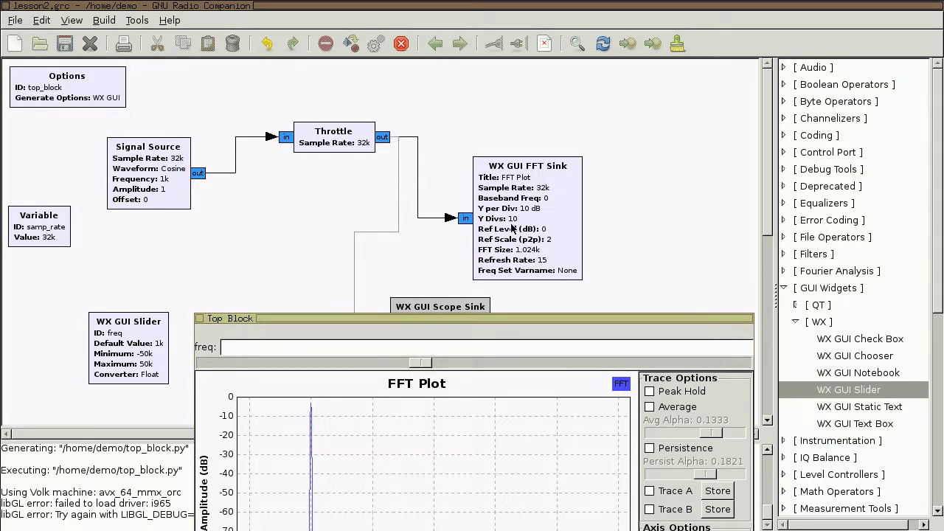
pyautogui.click(541, 324)
pyautogui.moveTo(541, 320); pyautogui.dragTo(541, 150)
pyautogui.click(225, 175)
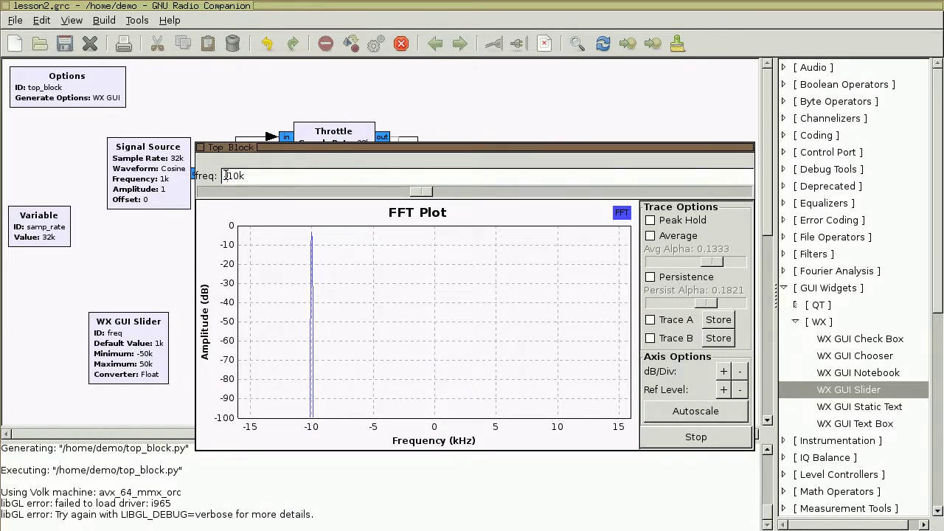
pyautogui.press('BackSpace')
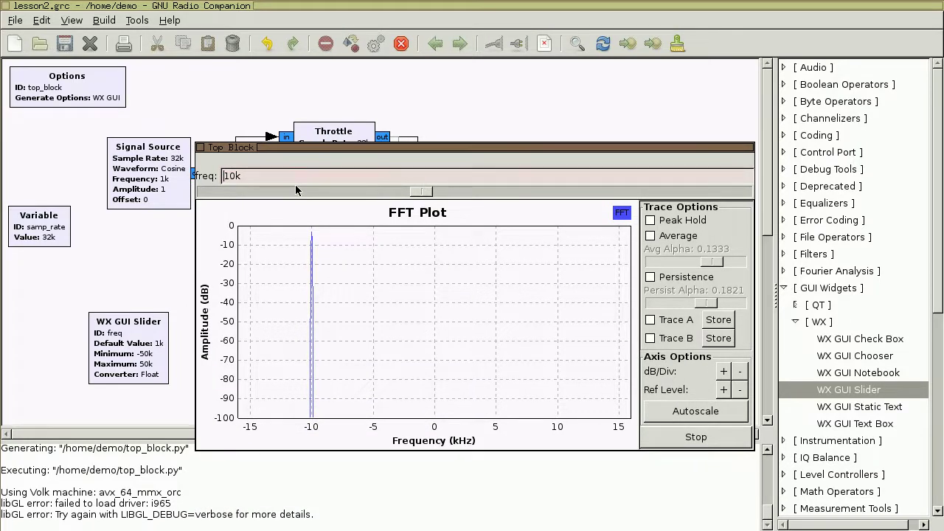
pyautogui.press('Return')
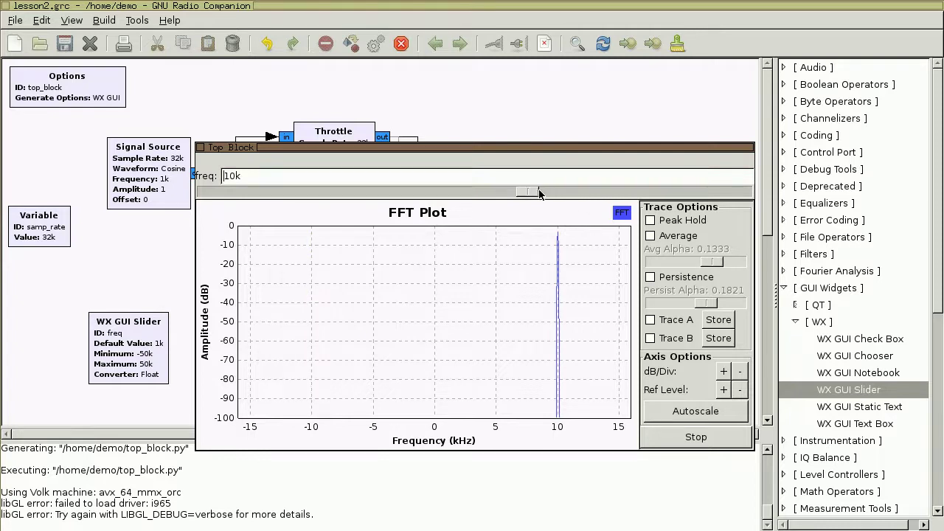
pyautogui.moveTo(261, 178); pyautogui.dragTo(216, 170)
pyautogui.click(262, 175)
pyautogui.moveTo(558, 243)
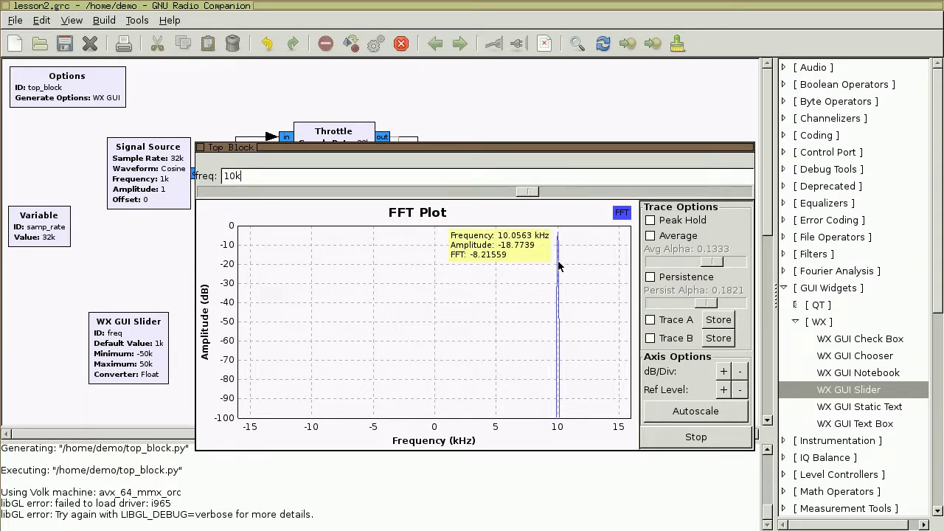
# - Enter a freq value of -10k and examine the position of the FFT peak on the negative axis
pyautogui.moveTo(255, 175); pyautogui.dragTo(213, 177)
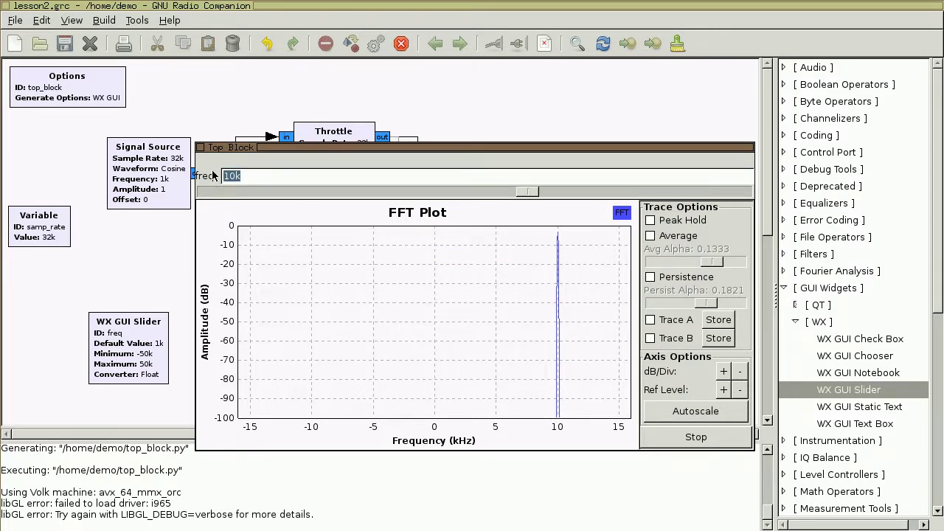
pyautogui.write('-')
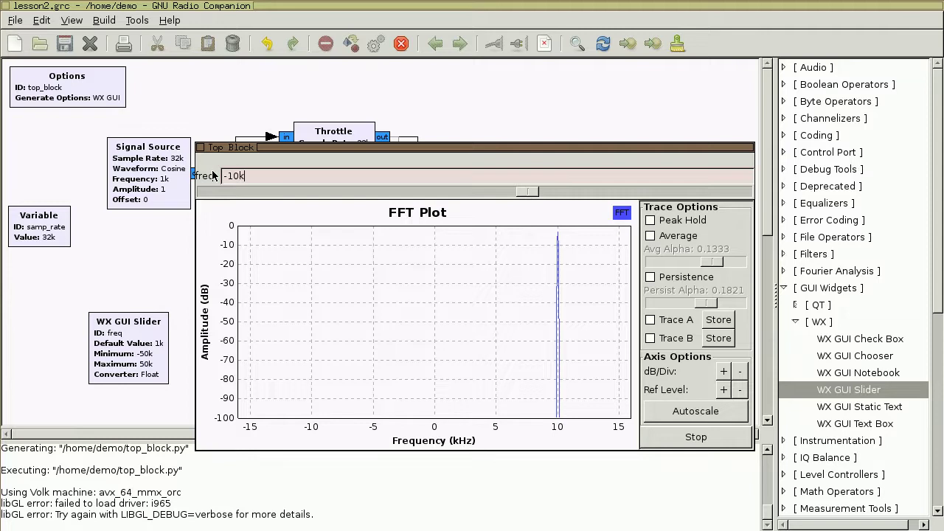
pyautogui.press('Return')
pyautogui.moveTo(309, 230)
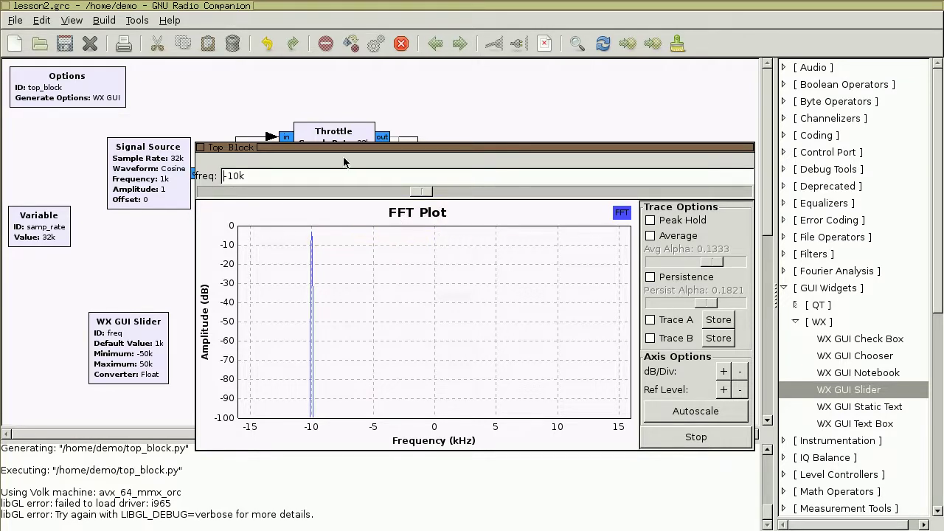
# - Set freq to 1k and autoscale the amplitude axis of the FFT plot
pyautogui.moveTo(388, 177); pyautogui.dragTo(210, 178)
pyautogui.write('1k')
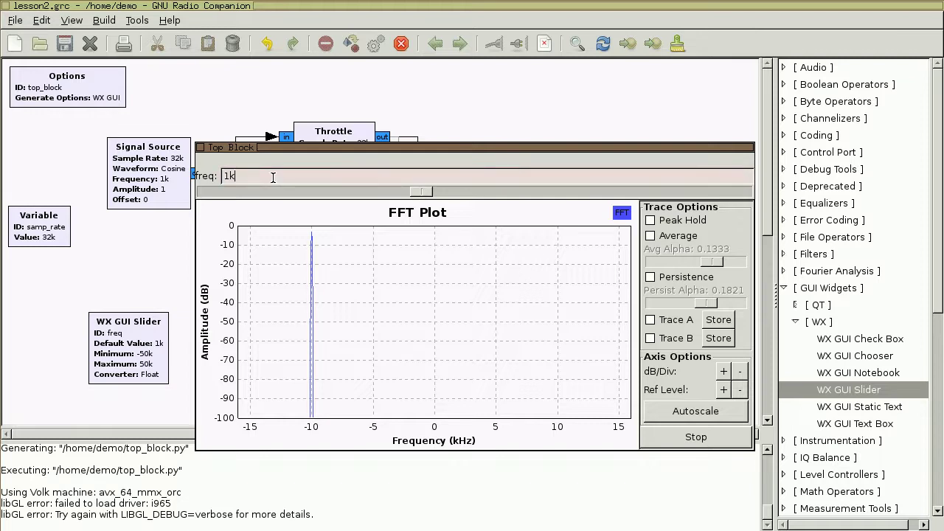
pyautogui.press('Return')
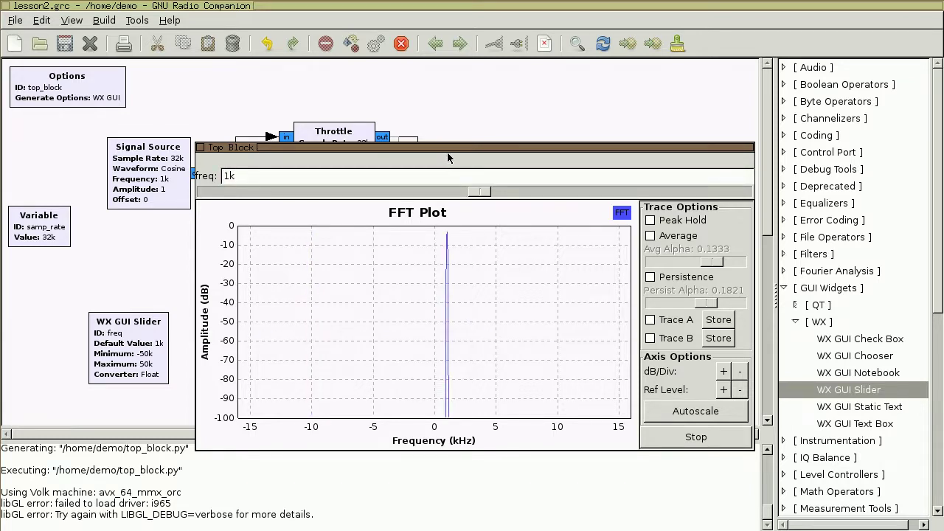
pyautogui.moveTo(450, 149); pyautogui.dragTo(432, 99)
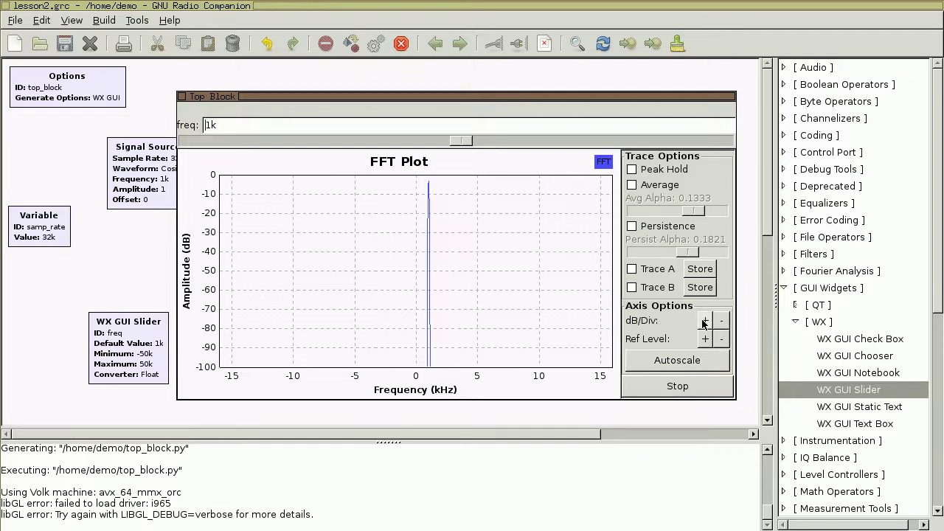
pyautogui.click(684, 367)
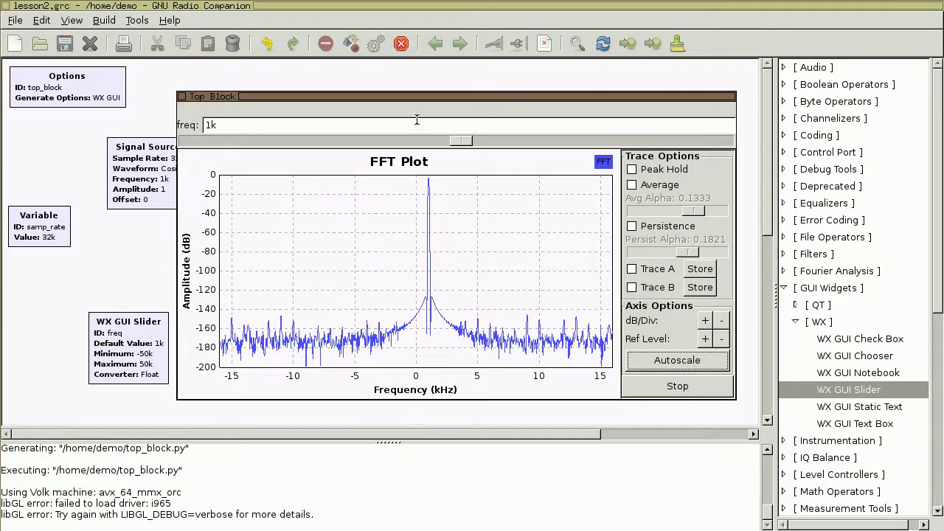
# - Move the plot window aside to inspect the WX GUI FFT Sink block, and stop the running flowgraph
pyautogui.moveTo(405, 99); pyautogui.dragTo(466, 324)
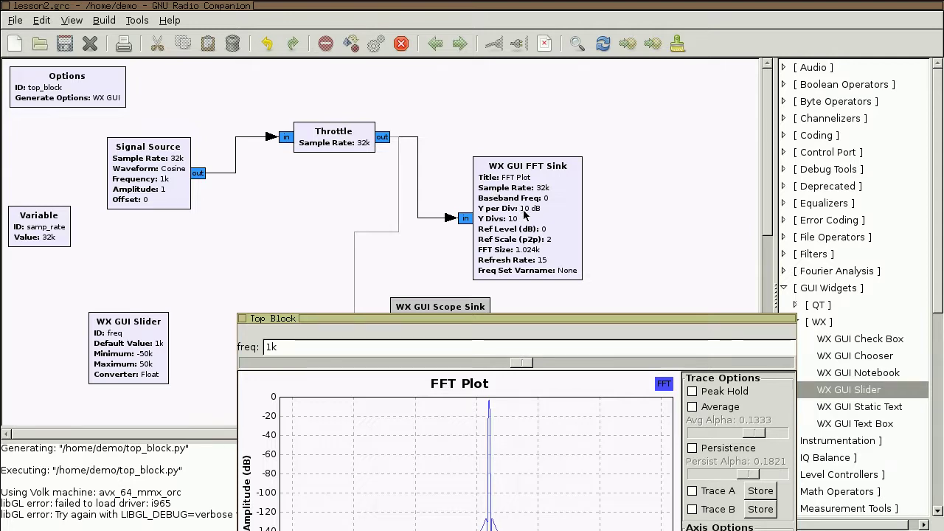
pyautogui.click(546, 322)
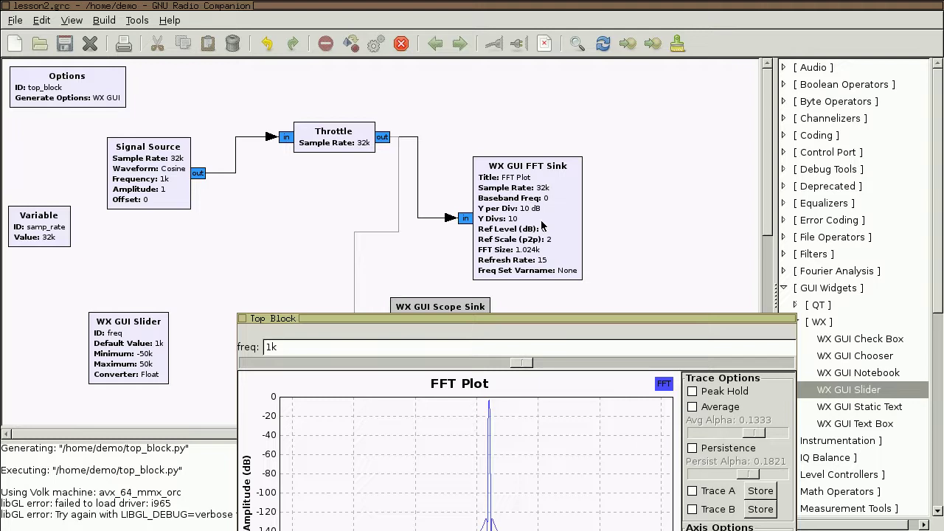
pyautogui.moveTo(574, 320); pyautogui.dragTo(545, 186)
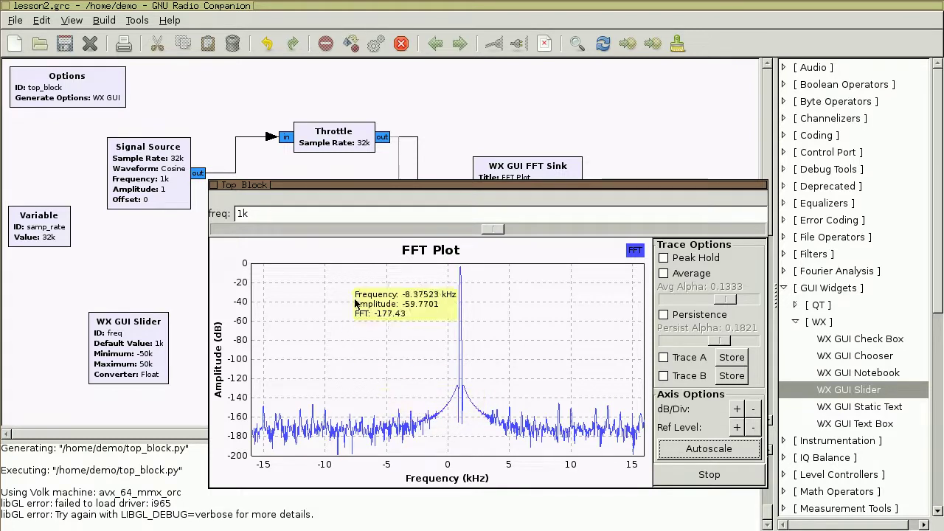
pyautogui.click(402, 43)
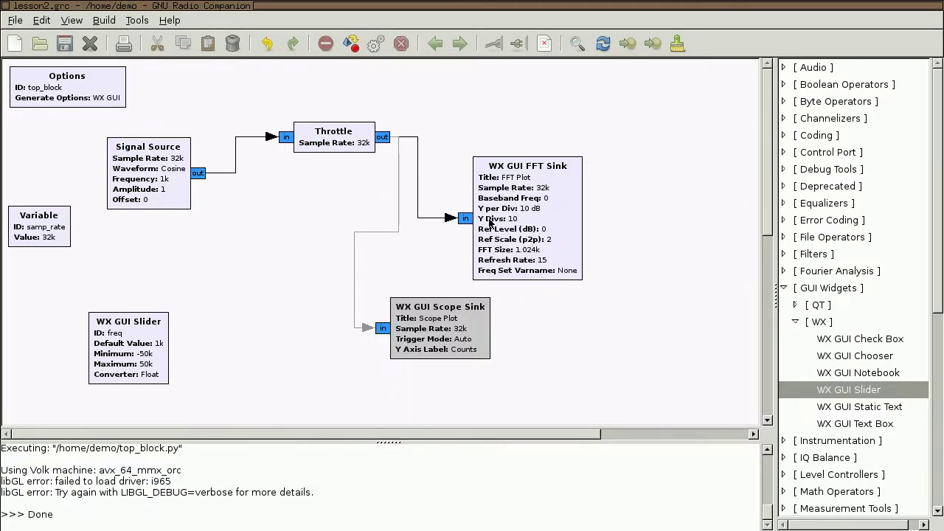
# - Review the Output Type choices in the Signal Source block's properties, keeping Complex
pyautogui.rightClick(177, 195)
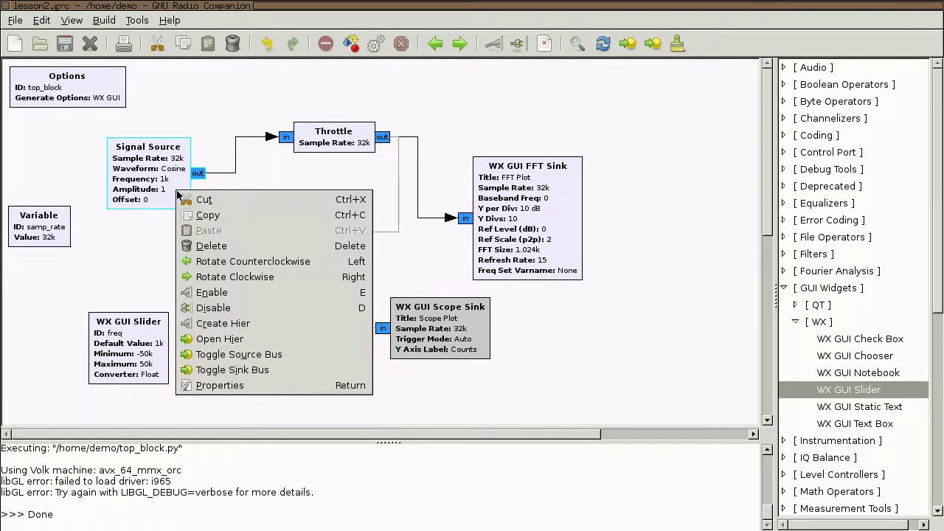
pyautogui.click(225, 385)
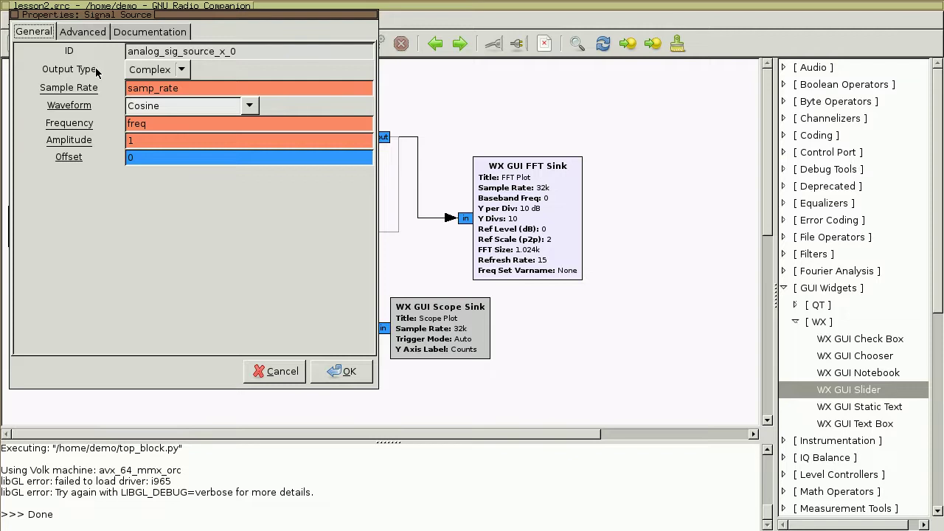
pyautogui.click(167, 70)
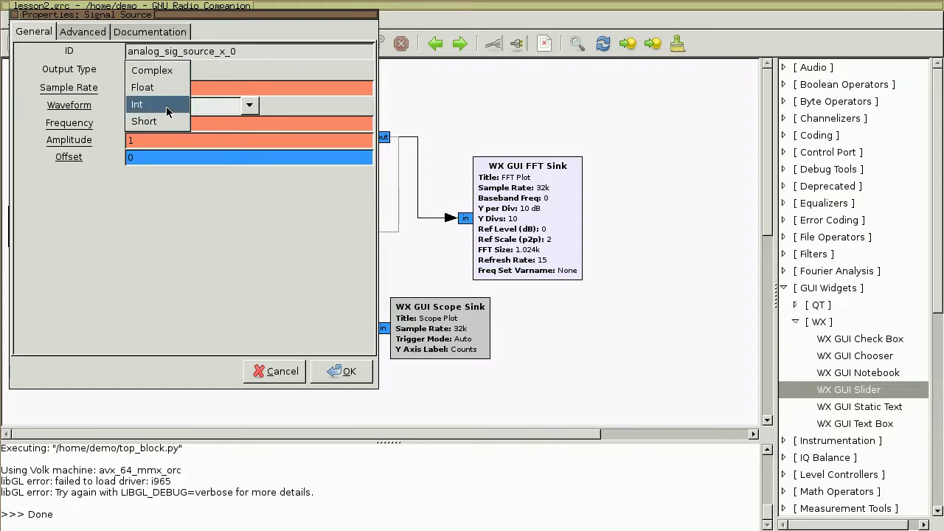
pyautogui.click(186, 71)
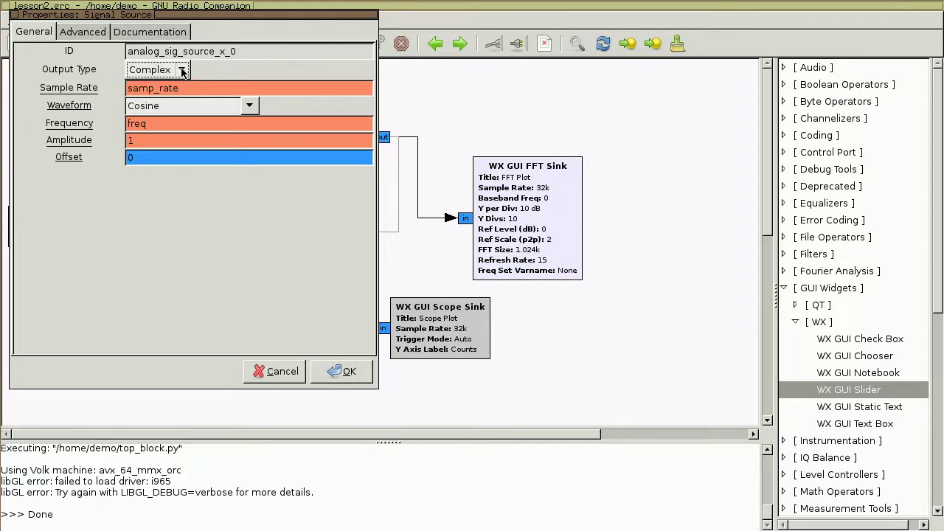
pyautogui.click(344, 371)
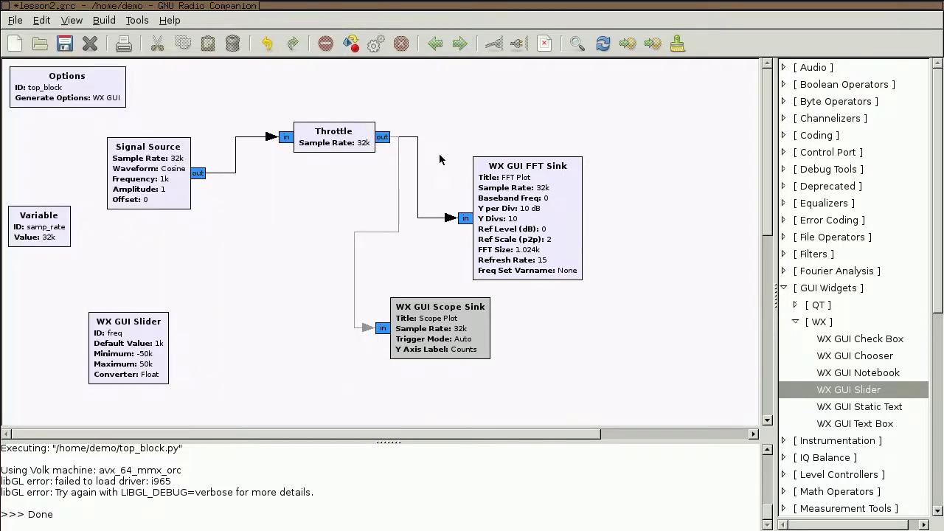
# - Review the Type choices in the WX GUI FFT Sink block's properties, keeping Complex
pyautogui.rightClick(494, 233)
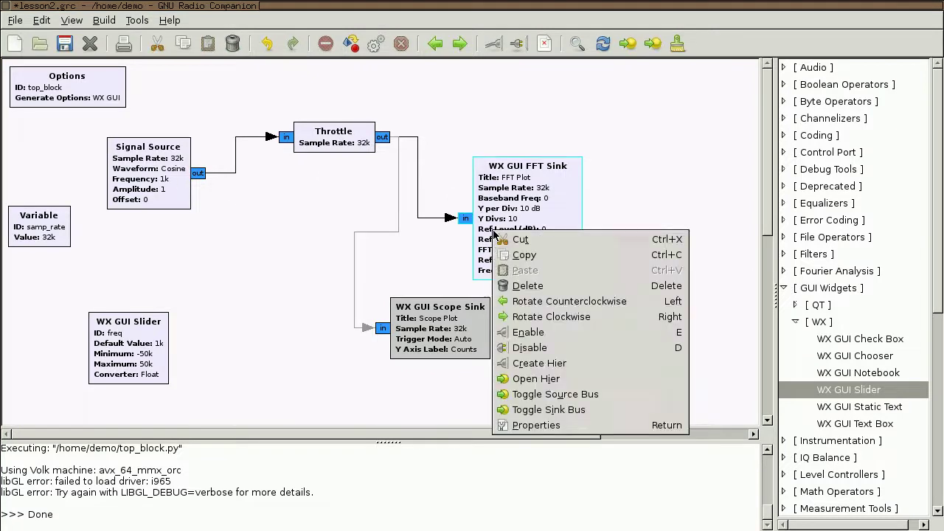
pyautogui.click(583, 426)
pyautogui.click(179, 70)
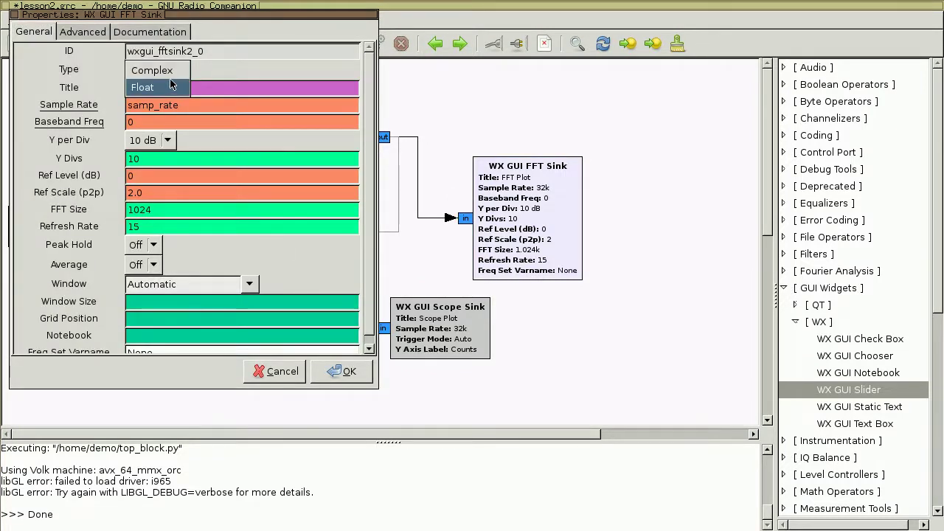
pyautogui.click(200, 62)
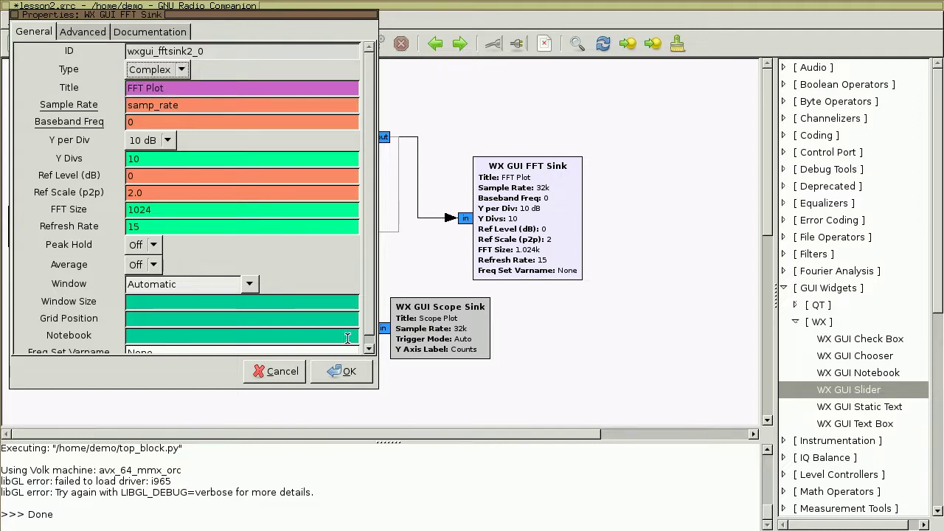
pyautogui.click(298, 376)
# - Review the Type choices in the Throttle block's properties, keeping Complex
pyautogui.rightClick(359, 144)
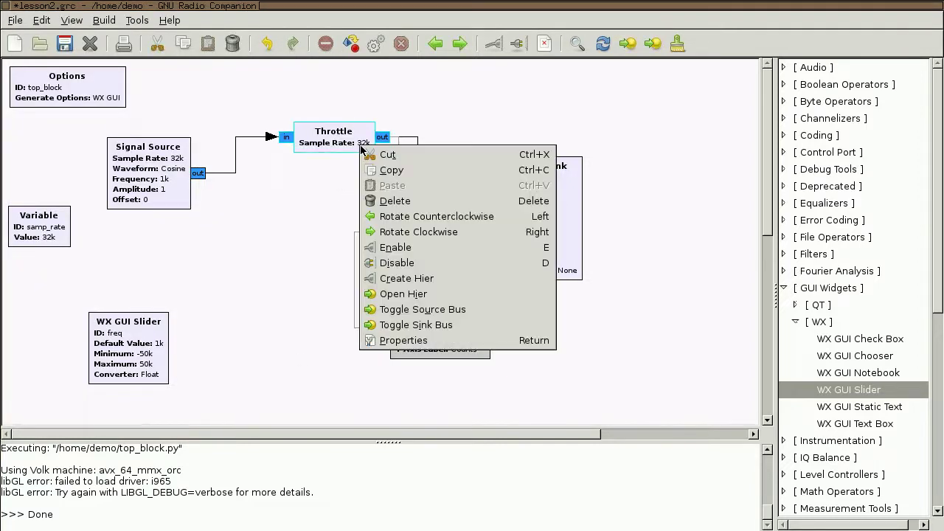
pyautogui.click(402, 341)
pyautogui.click(182, 70)
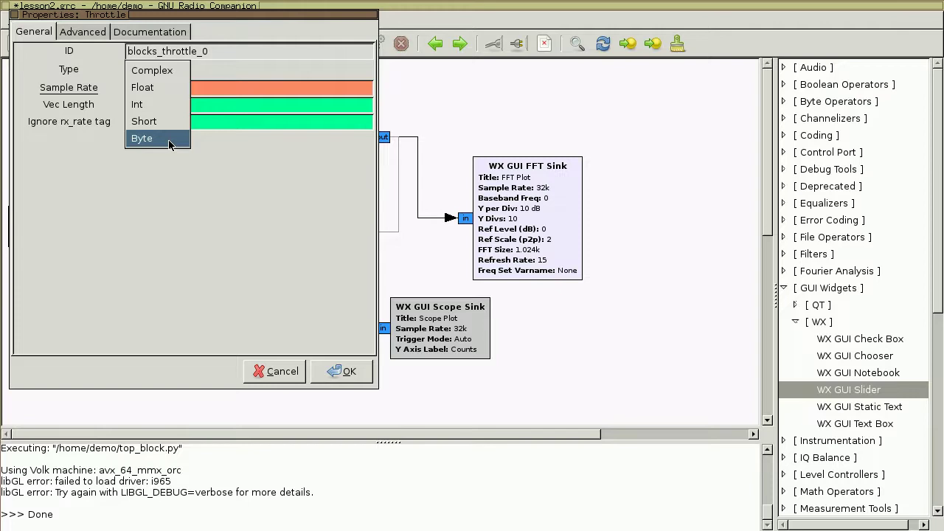
pyautogui.click(179, 72)
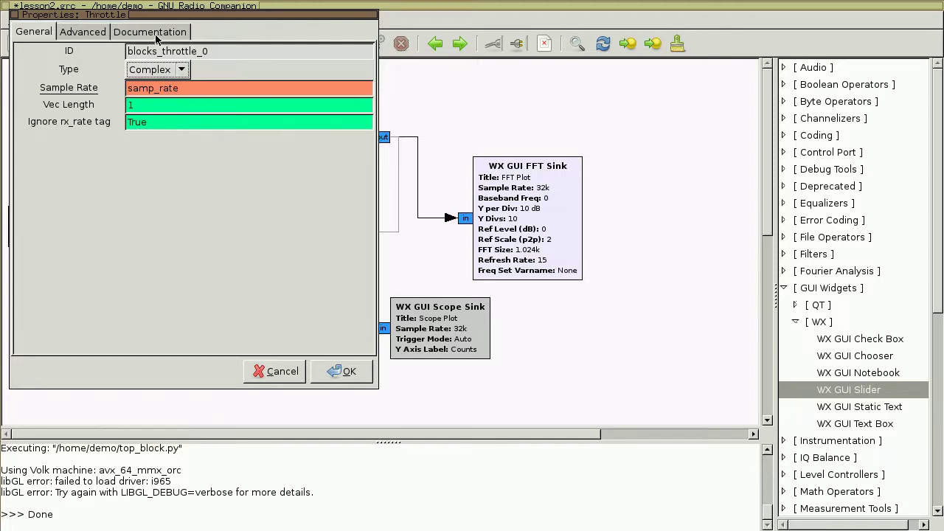
# - Try the Byte and Short data types in turn for the Throttle block
pyautogui.click(173, 72)
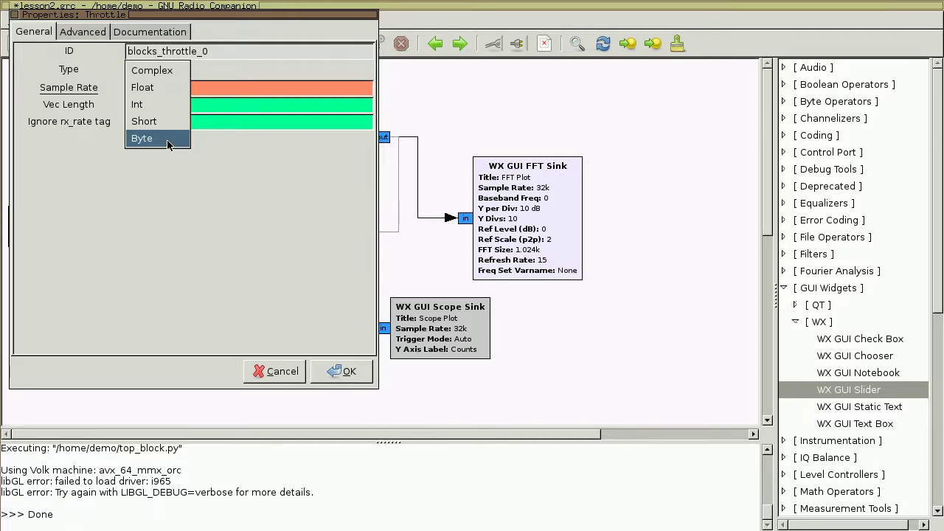
pyautogui.click(169, 142)
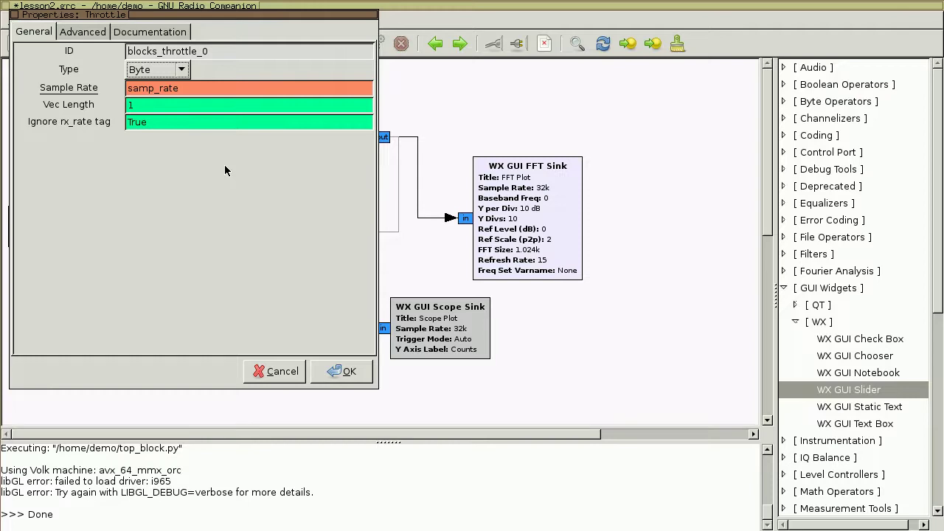
pyautogui.click(173, 73)
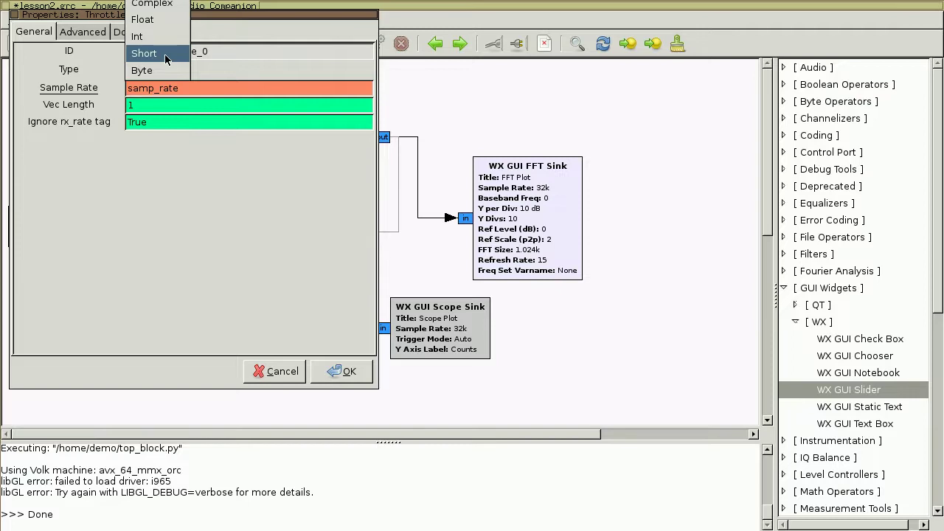
pyautogui.click(165, 59)
pyautogui.click(165, 70)
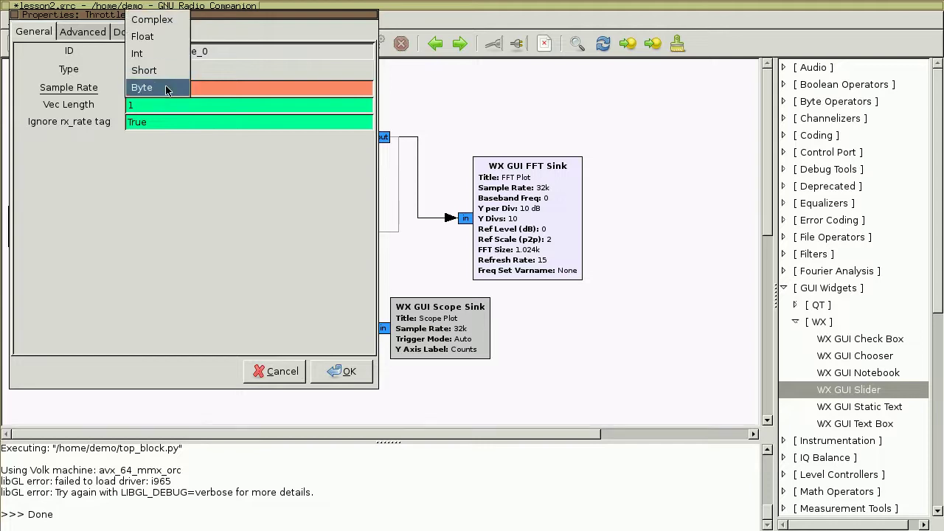
pyautogui.click(164, 90)
# - Set the Throttle block's Type back to Complex and accept its properties
pyautogui.click(165, 69)
pyautogui.click(152, 6)
pyautogui.click(343, 372)
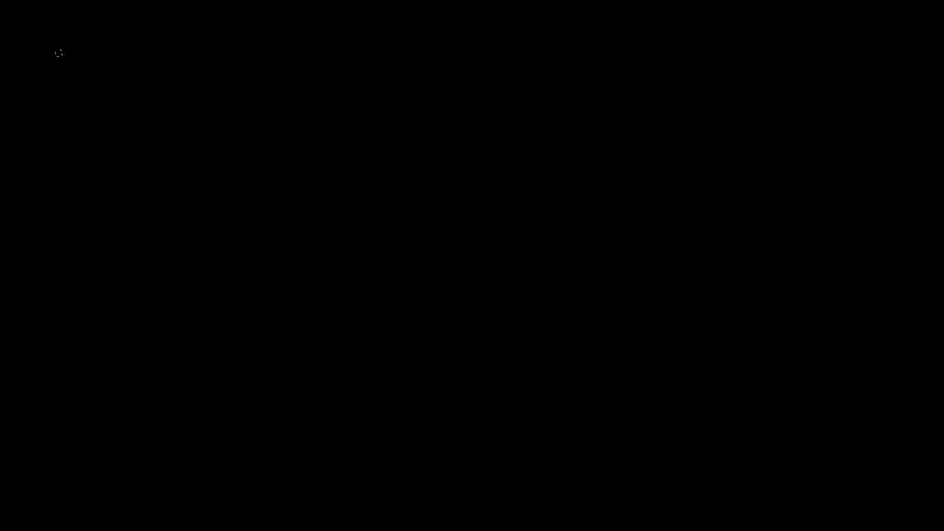
# - Switch to the black drawing canvas and sketch a white vertical axis and a white horizontal axis with arrowheads
pyautogui.moveTo(57, 53)
pyautogui.mouseDown()
pyautogui.moveTo(79, 13)
pyautogui.moveTo(93, 38)
pyautogui.moveTo(100, 481)
pyautogui.mouseUp()
pyautogui.moveTo(87, 447)
pyautogui.mouseDown()
pyautogui.moveTo(99, 477)
pyautogui.moveTo(122, 441)
pyautogui.mouseUp()
pyautogui.moveTo(98, 226)
pyautogui.mouseDown()
pyautogui.moveTo(433, 224)
pyautogui.moveTo(892, 200)
pyautogui.moveTo(876, 227)
pyautogui.mouseUp()
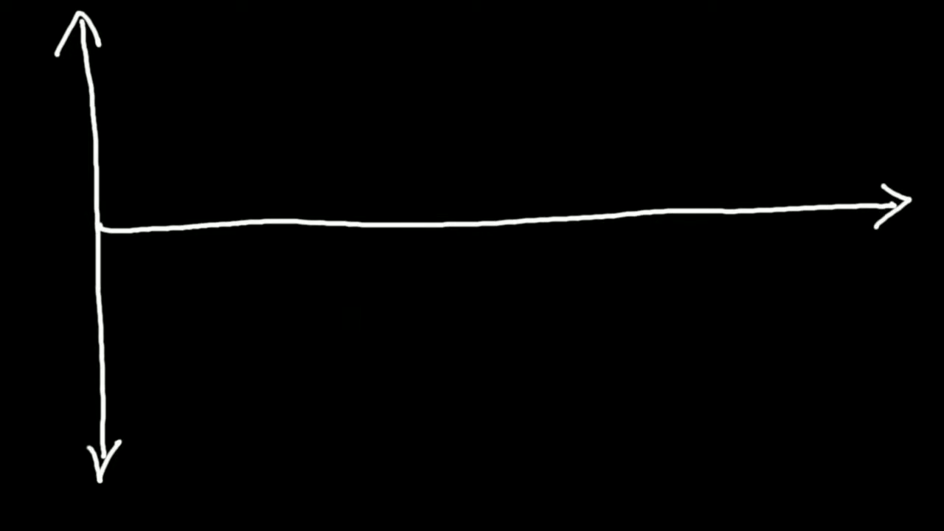
# - Draw a green wavy signal across the horizontal axis and cross its start with purple vertical sampling lines
pyautogui.moveTo(102, 118)
pyautogui.mouseDown()
pyautogui.moveTo(159, 94)
pyautogui.moveTo(200, 125)
pyautogui.moveTo(275, 289)
pyautogui.moveTo(314, 347)
pyautogui.moveTo(365, 373)
pyautogui.moveTo(501, 276)
pyautogui.moveTo(628, 321)
pyautogui.moveTo(698, 302)
pyautogui.moveTo(873, 131)
pyautogui.mouseUp()
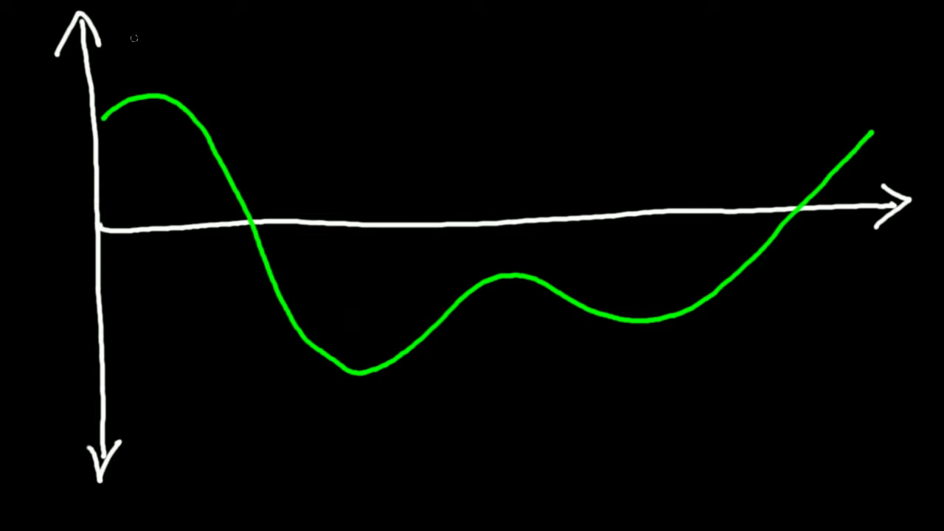
pyautogui.moveTo(137, 27); pyautogui.dragTo(172, 480)
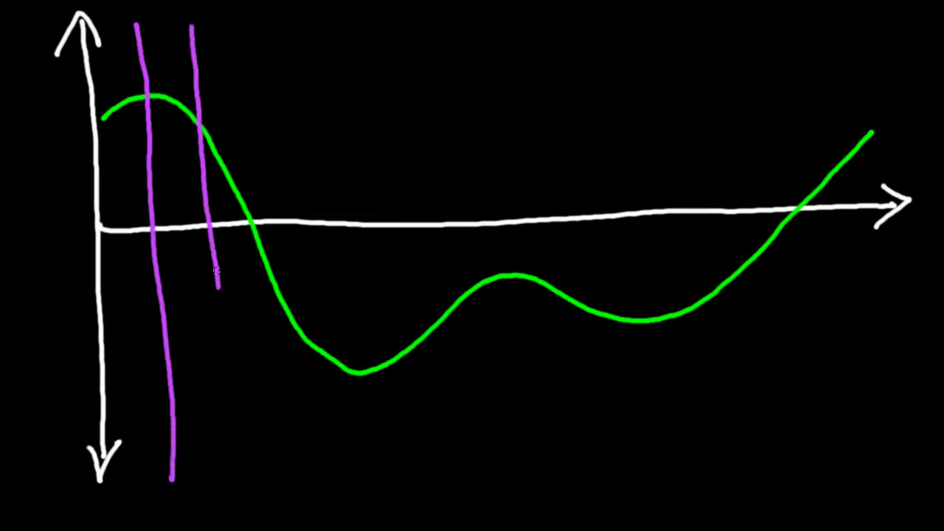
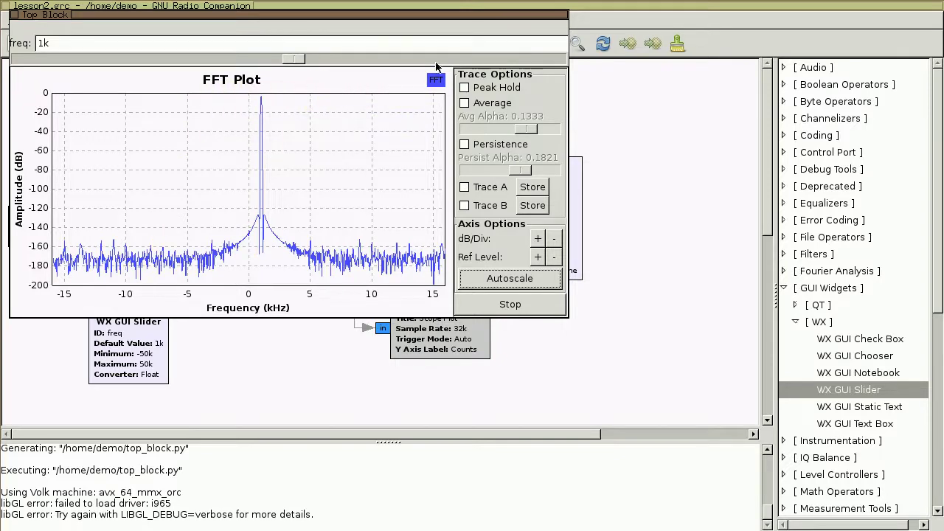
# - Return to GNU Radio Companion, stop the running flow graph, and shift the Signal Source block up beneath Options
pyautogui.moveTo(413, 17); pyautogui.dragTo(534, 111)
pyautogui.click(402, 43)
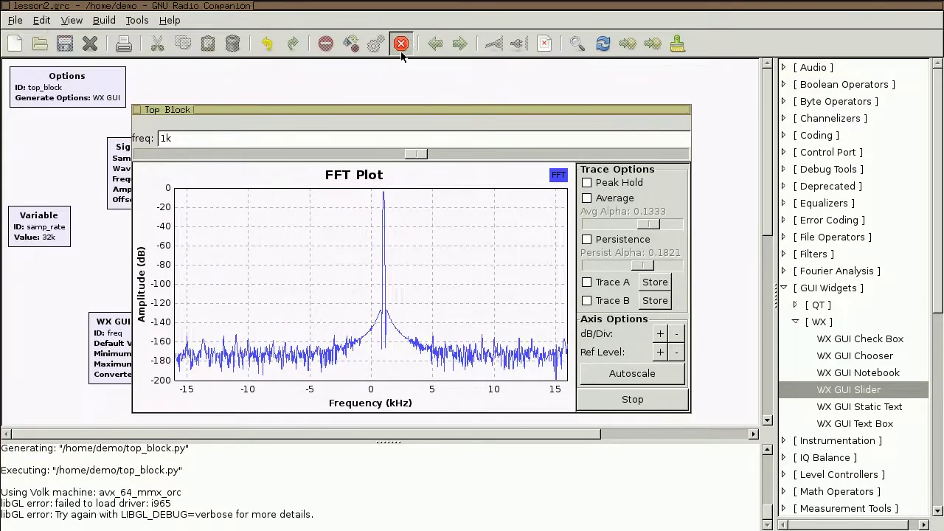
pyautogui.moveTo(171, 202); pyautogui.dragTo(146, 181)
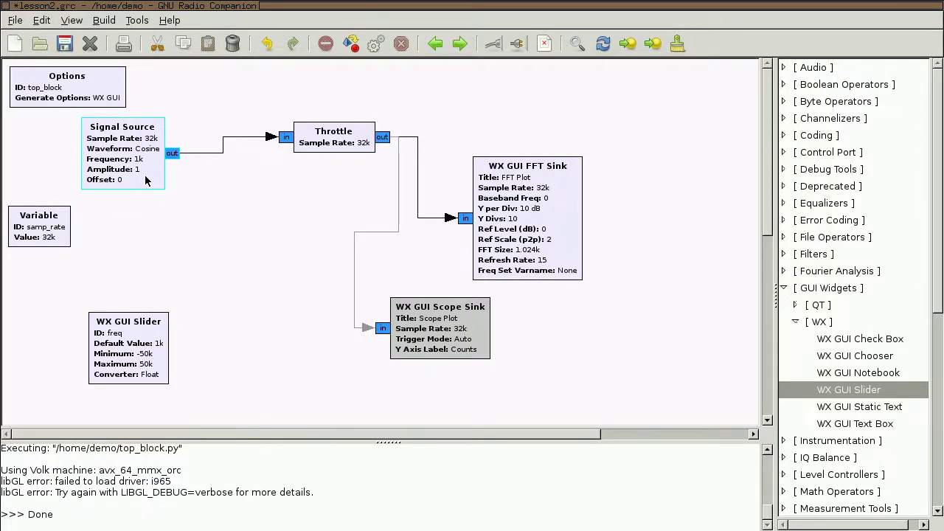
# - Duplicate the Signal Source block and place the copy between the original and the WX GUI Slider
pyautogui.rightClick(144, 175)
pyautogui.click(245, 205)
pyautogui.rightClick(201, 227)
pyautogui.click(236, 267)
pyautogui.moveTo(260, 216); pyautogui.dragTo(183, 277)
# - Set the copied Signal Source's frequency to 1000 in place of the freq variable
pyautogui.rightClick(180, 268)
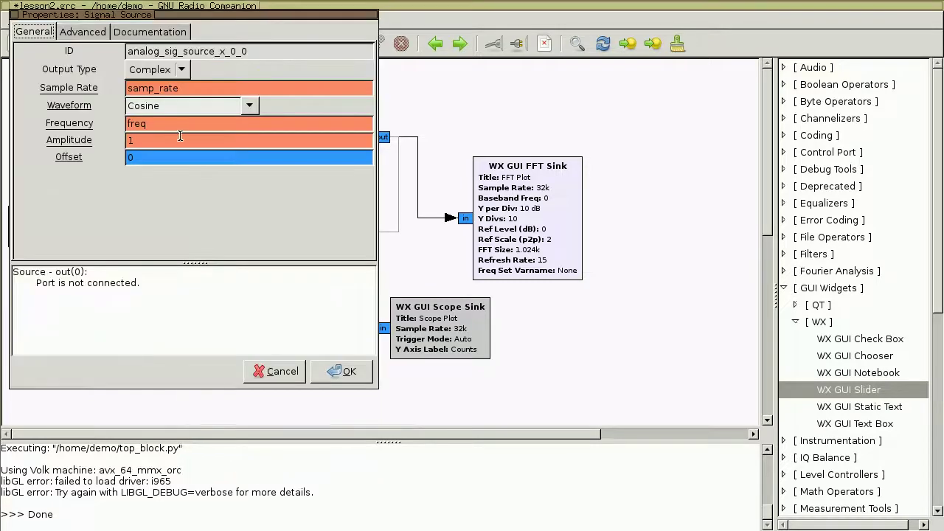
pyautogui.doubleClick(161, 123)
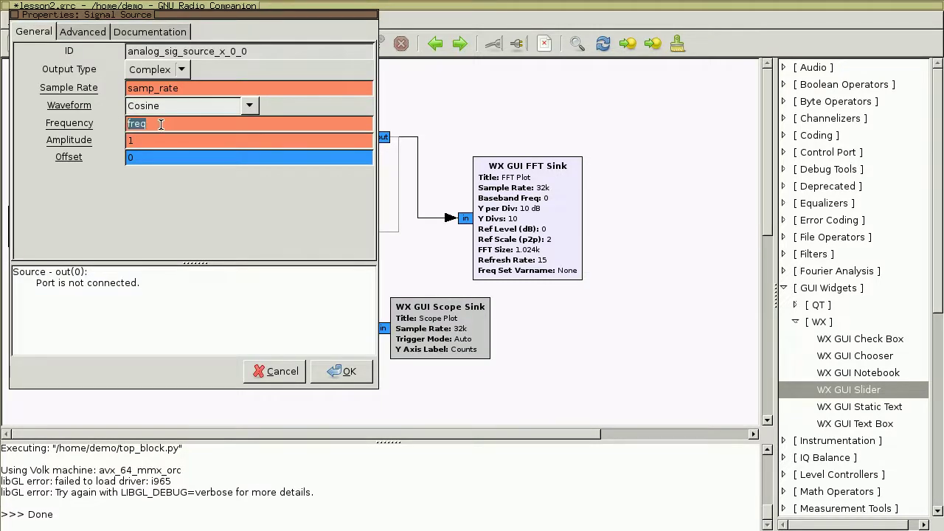
pyautogui.write('1000')
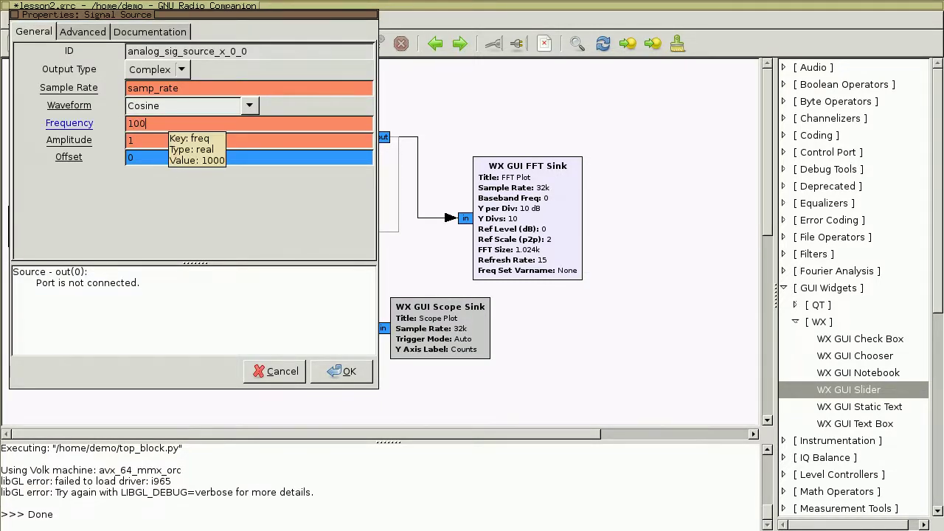
pyautogui.click(345, 372)
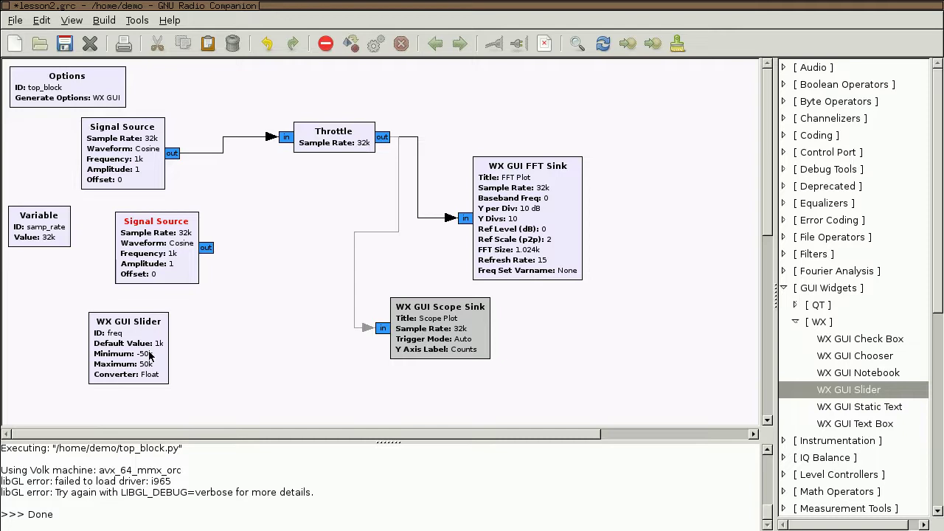
# - Set the copied Signal Source's frequency to 5000 and accept its properties
pyautogui.rightClick(185, 258)
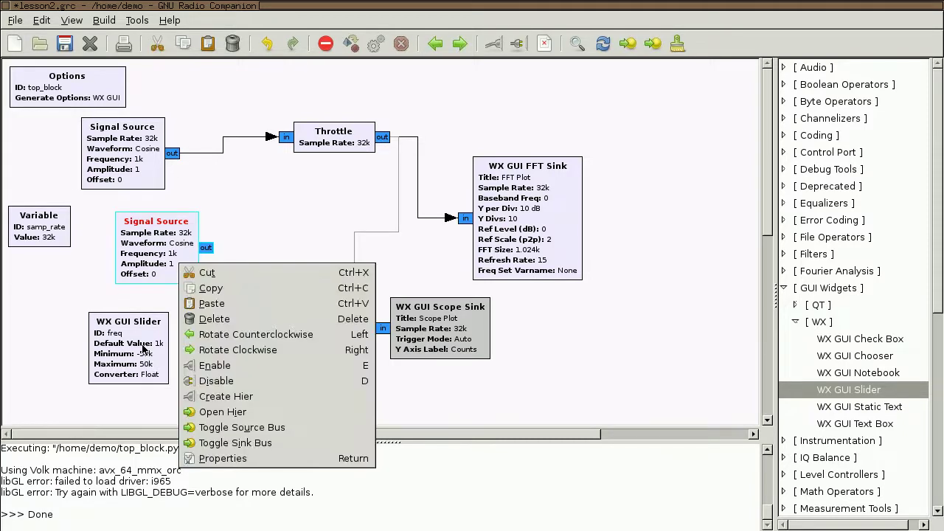
pyautogui.click(151, 309)
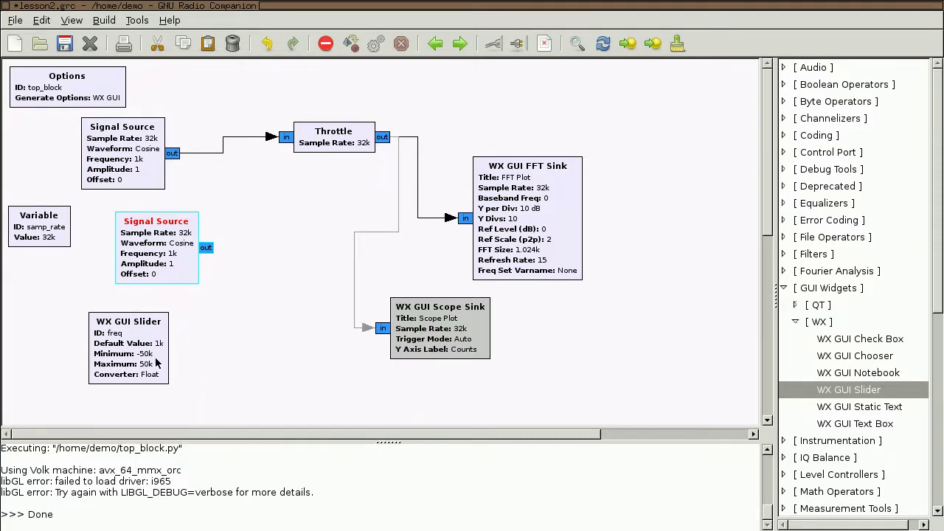
pyautogui.rightClick(173, 250)
pyautogui.click(221, 445)
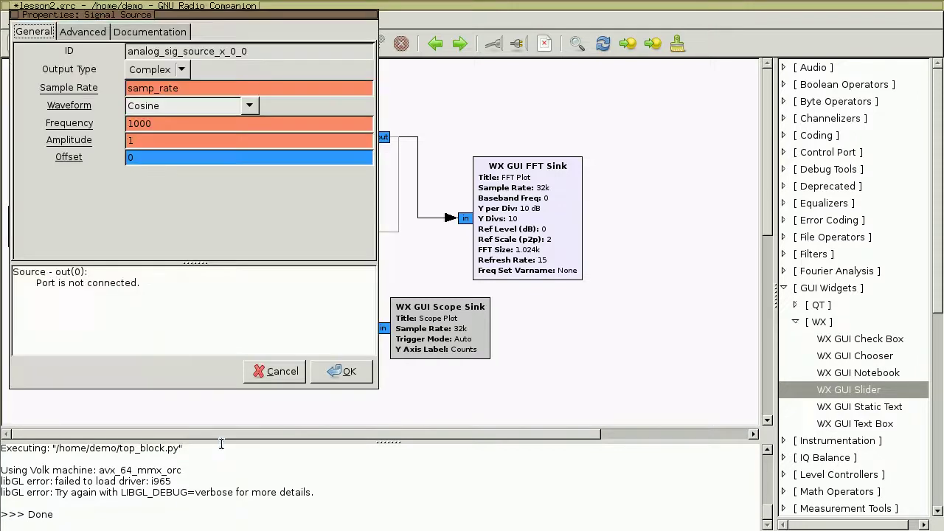
pyautogui.click(134, 124)
pyautogui.press('BackSpace')
pyautogui.write('5')
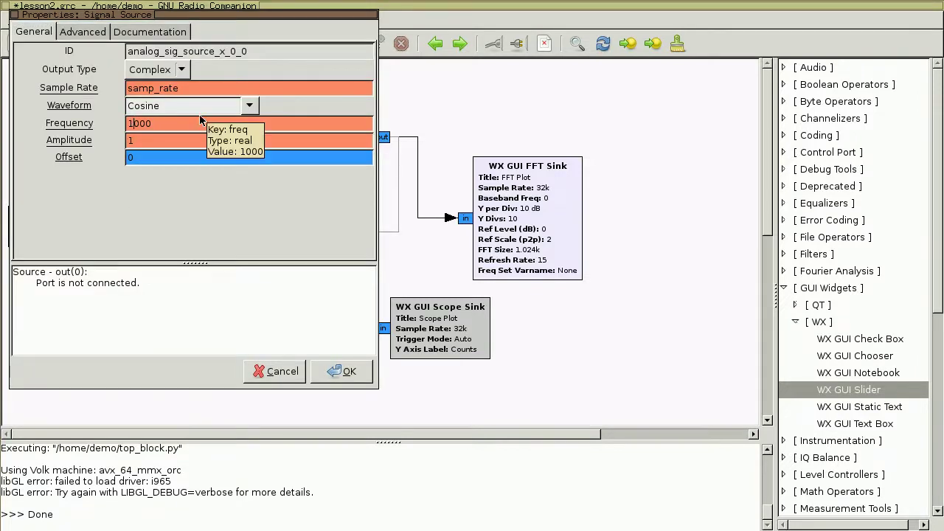
pyautogui.click(347, 371)
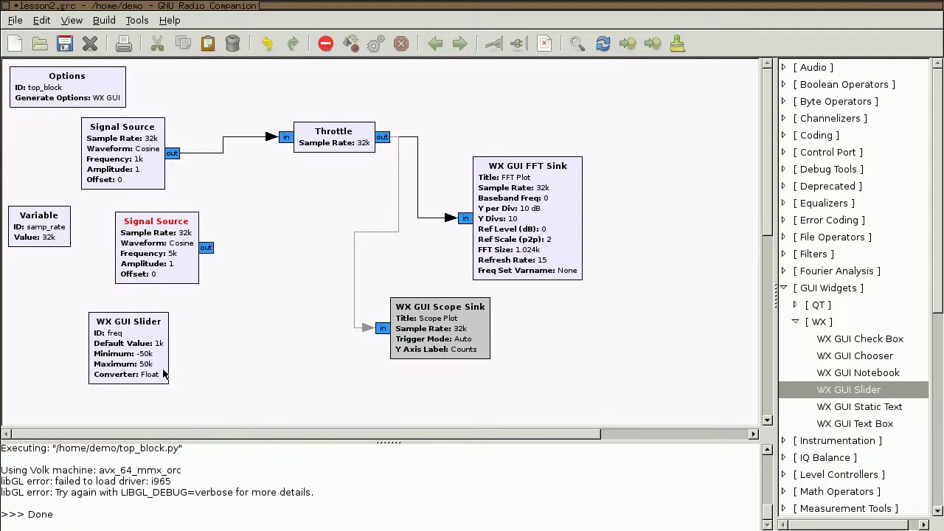
# - Delete the connection from the original Signal Source to the Throttle and place a Math Operators Add block between them
pyautogui.click(222, 153)
pyautogui.press('Delete')
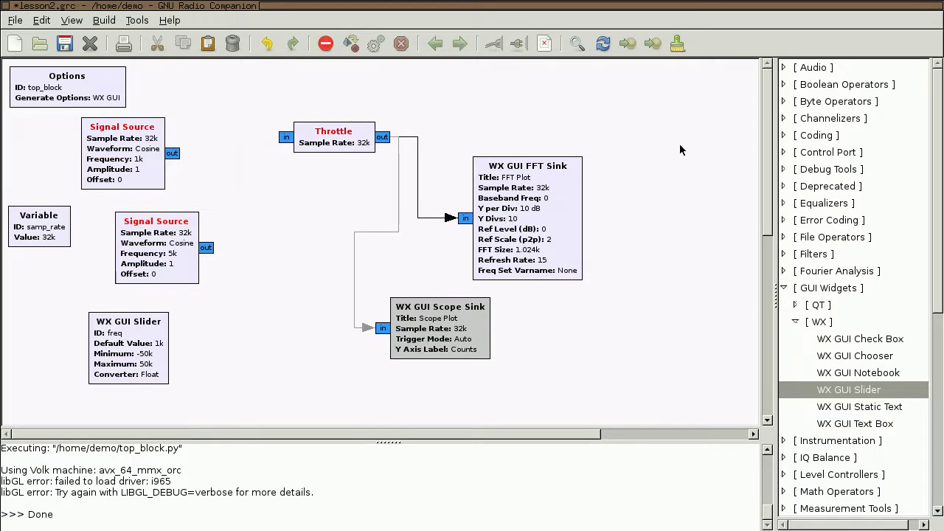
pyautogui.click(784, 288)
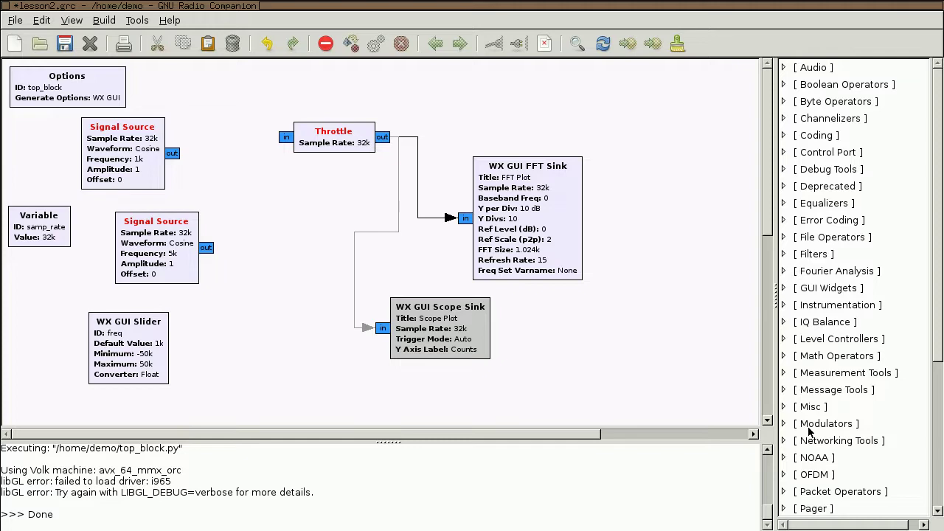
pyautogui.click(784, 355)
pyautogui.moveTo(815, 391); pyautogui.dragTo(254, 174)
# - Connect the original Signal Source to the Add block's in0 and the copied Signal Source to its in1
pyautogui.click(176, 154)
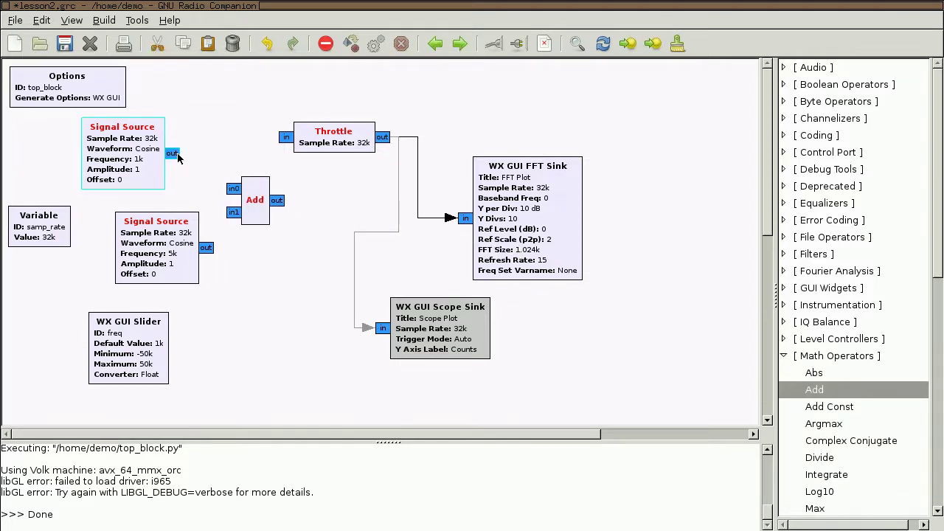
pyautogui.click(231, 190)
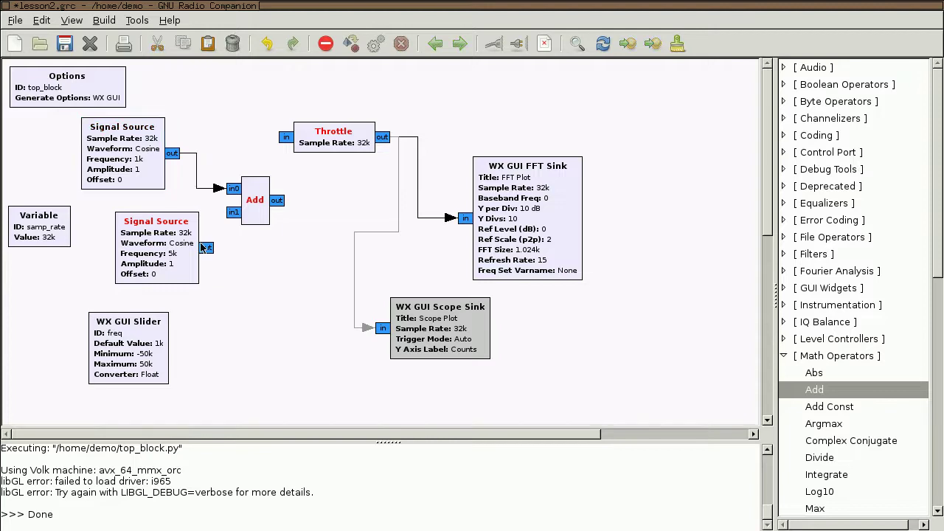
pyautogui.click(210, 250)
pyautogui.click(232, 214)
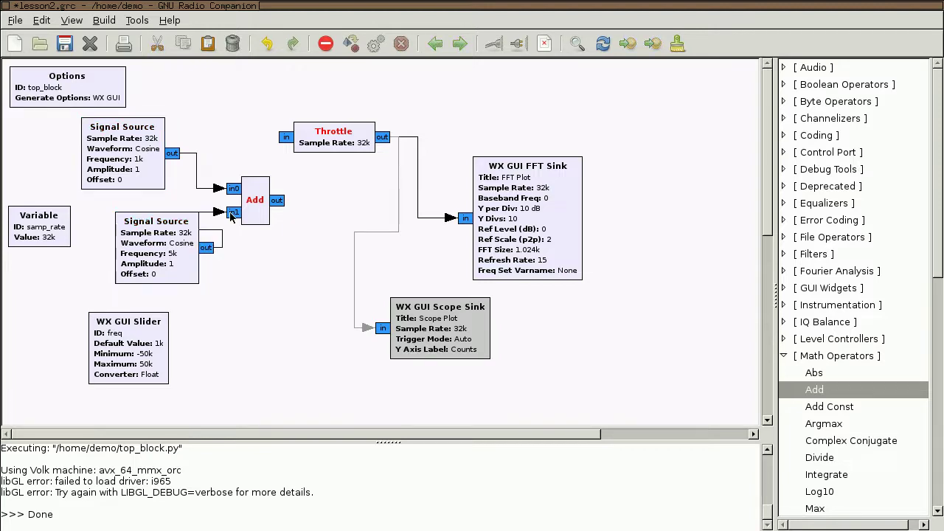
# - Reposition the copied Signal Source and the Add block for cleaner wiring, and connect Add's output to the Throttle input
pyautogui.moveTo(183, 240); pyautogui.dragTo(155, 248)
pyautogui.moveTo(245, 211); pyautogui.dragTo(242, 206)
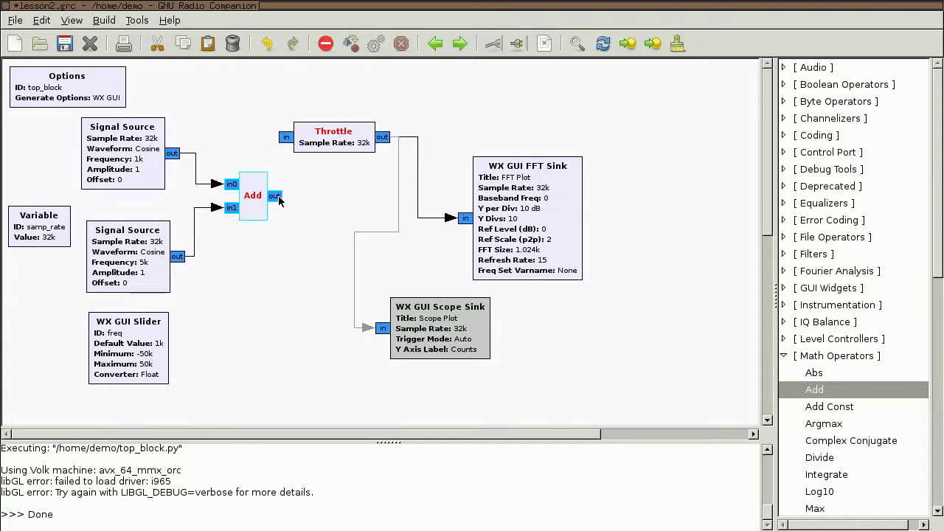
pyautogui.click(284, 138)
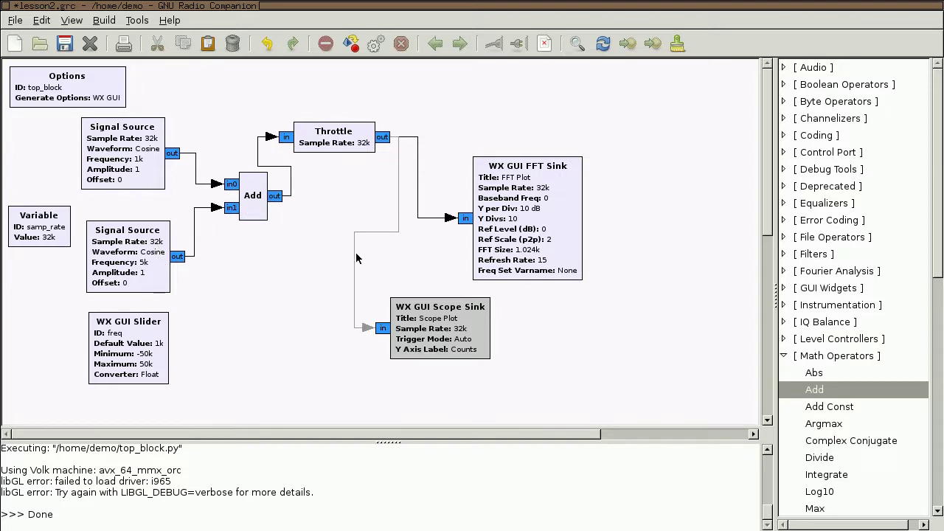
# - Run the flow graph to view both tones on the FFT plot with freq moved to 3k, stopping it when done
pyautogui.click(373, 43)
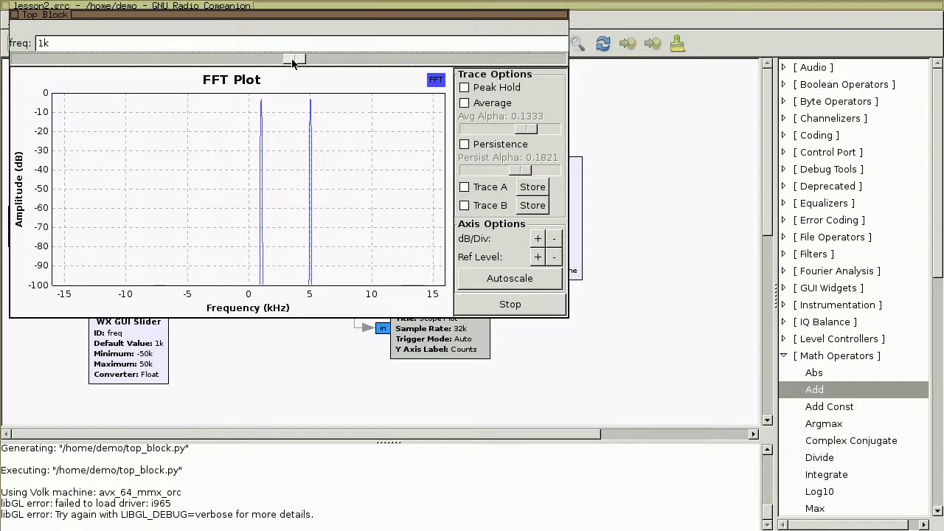
pyautogui.moveTo(292, 64)
pyautogui.mouseDown()
pyautogui.moveTo(379, 41)
pyautogui.moveTo(436, 57)
pyautogui.moveTo(322, 74)
pyautogui.moveTo(217, 60)
pyautogui.moveTo(304, 59)
pyautogui.mouseUp()
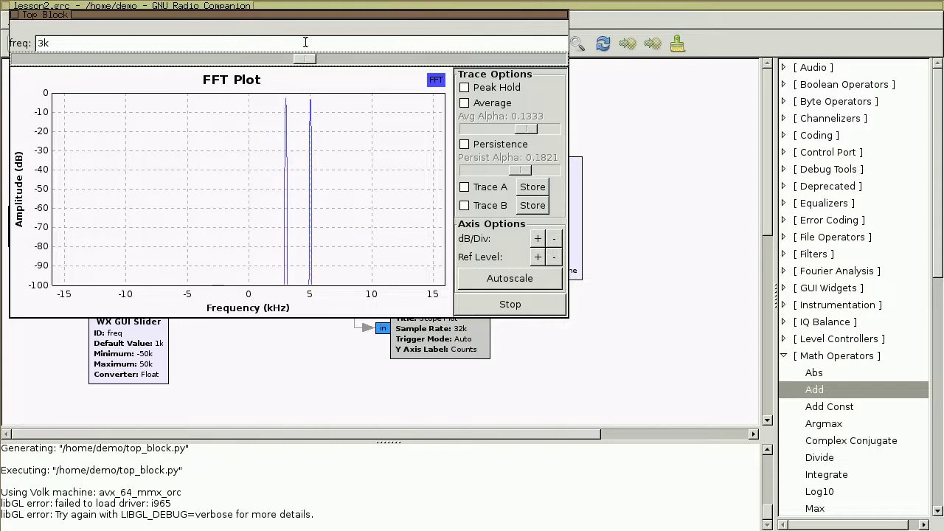
pyautogui.moveTo(319, 15); pyautogui.dragTo(349, 67)
pyautogui.click(401, 45)
# - Enable the WX GUI Scope Sink and run the flow graph with both the scope and FFT plots
pyautogui.moveTo(415, 318); pyautogui.dragTo(428, 329)
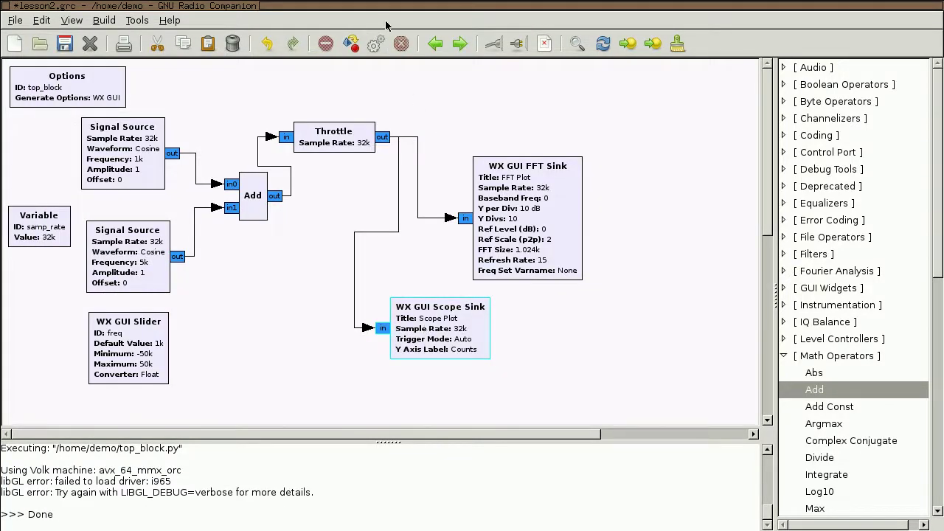
pyautogui.click(374, 44)
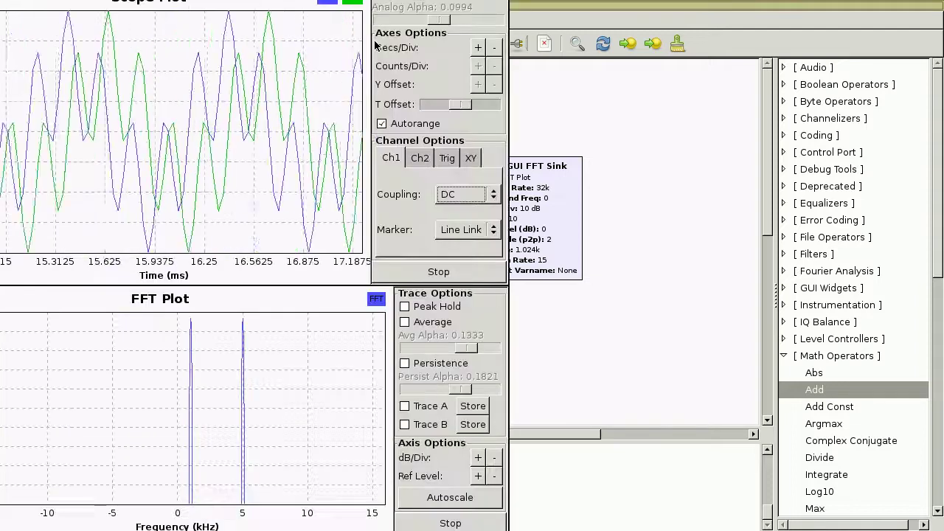